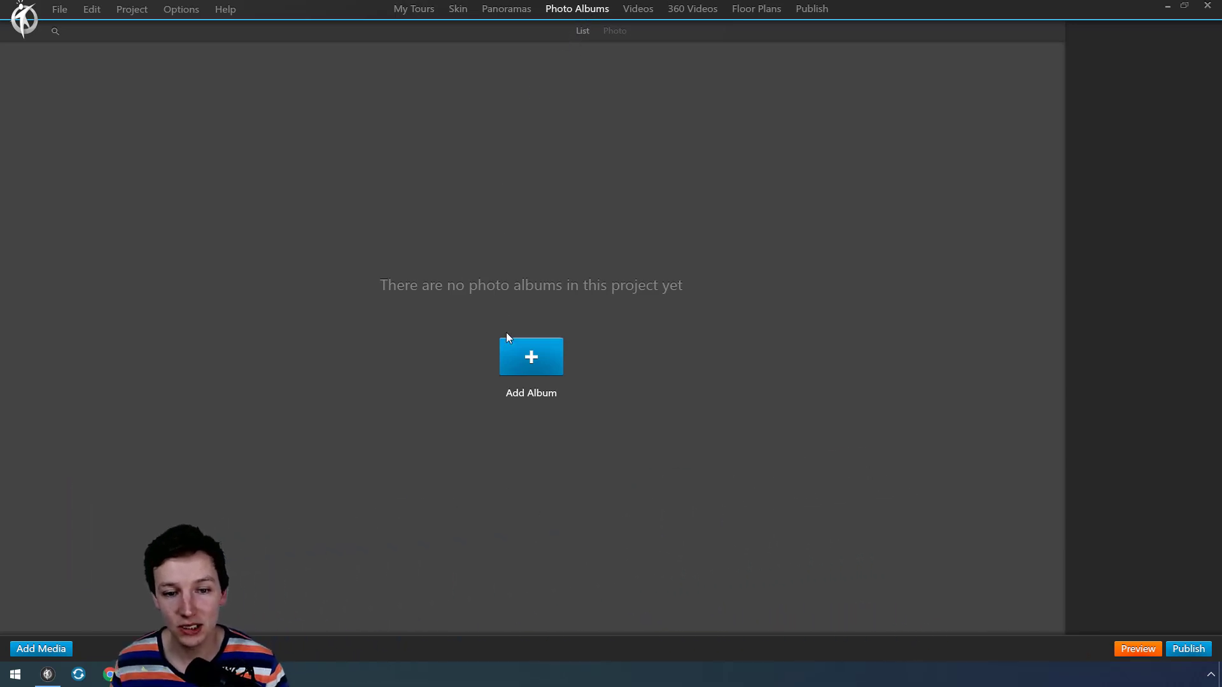
- Load all six images from Downloaded Content\Pexels into a new photo album
{"action": "left_click", "coordinate": [528, 362]}
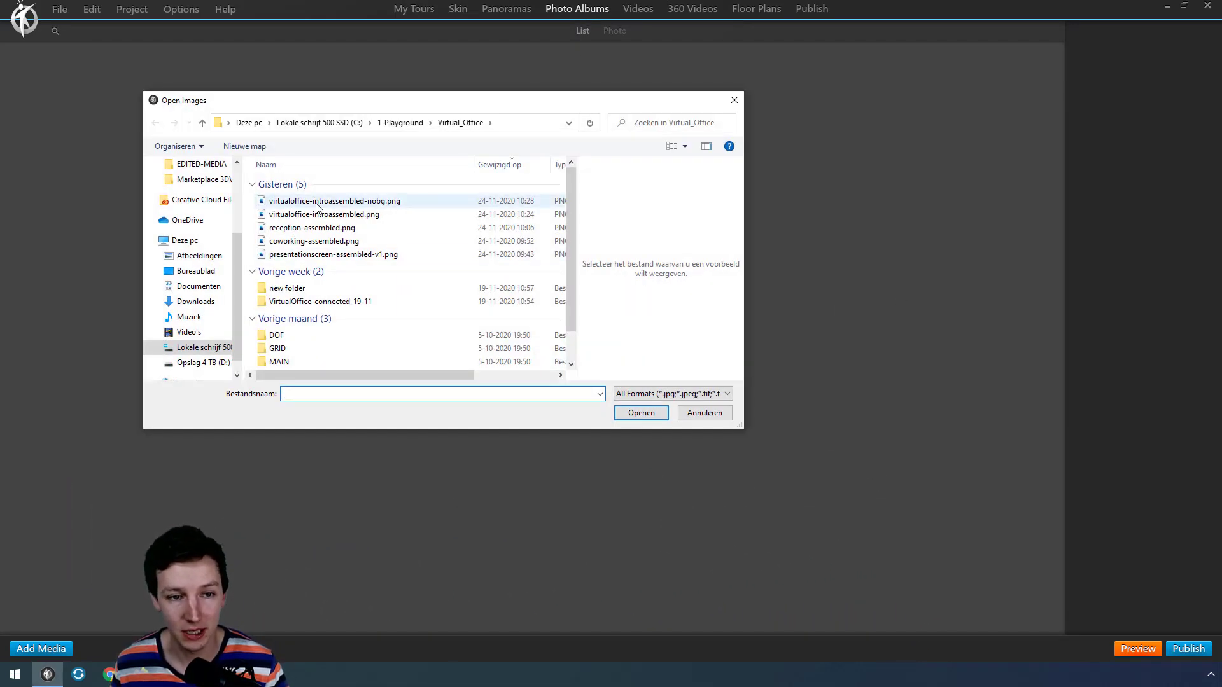
{"action": "left_click", "coordinate": [531, 122]}
{"action": "type", "text": "C:\\1-Playground\\Downloaded Content\\Pexels"}
{"action": "key", "text": "Return"}
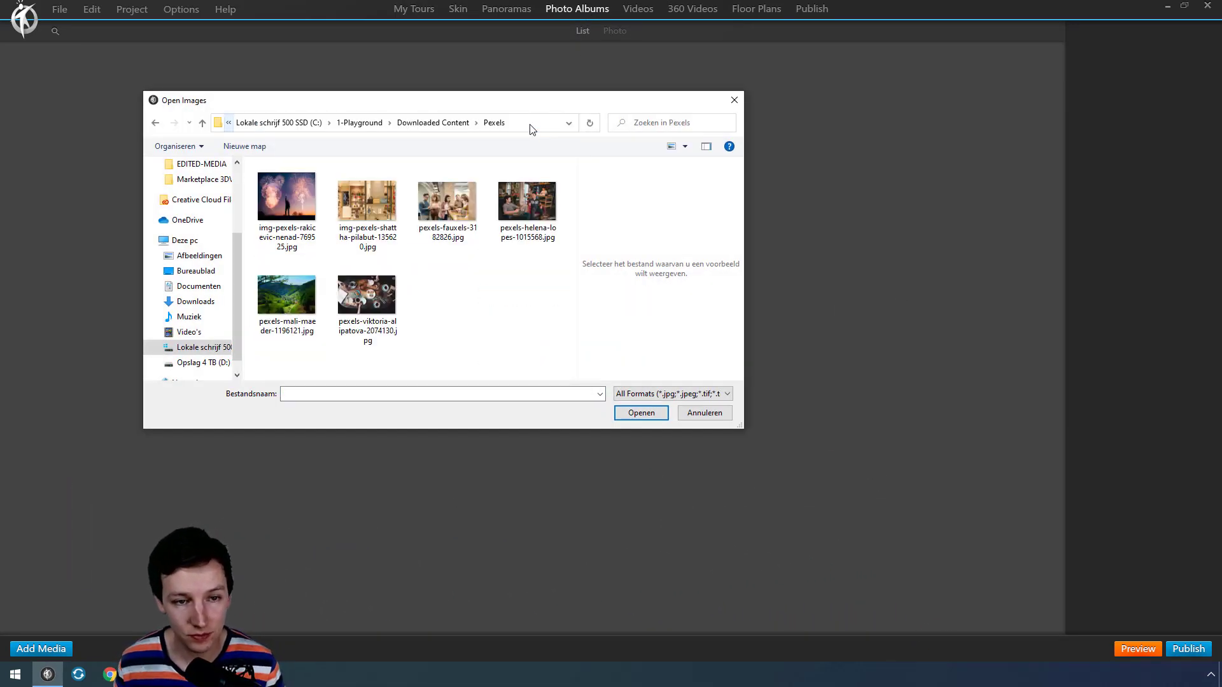
{"action": "left_click", "coordinate": [287, 197]}
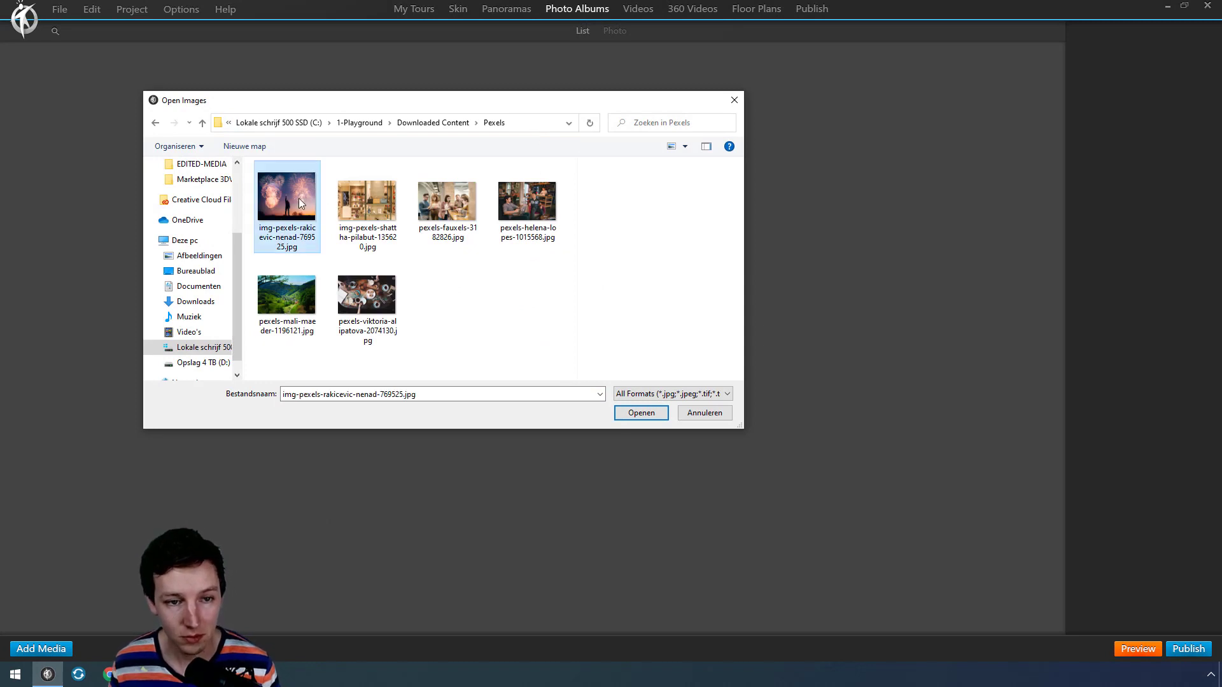
{"action": "left_click", "coordinate": [372, 287], "text": "shift"}
{"action": "left_click", "coordinate": [640, 412]}
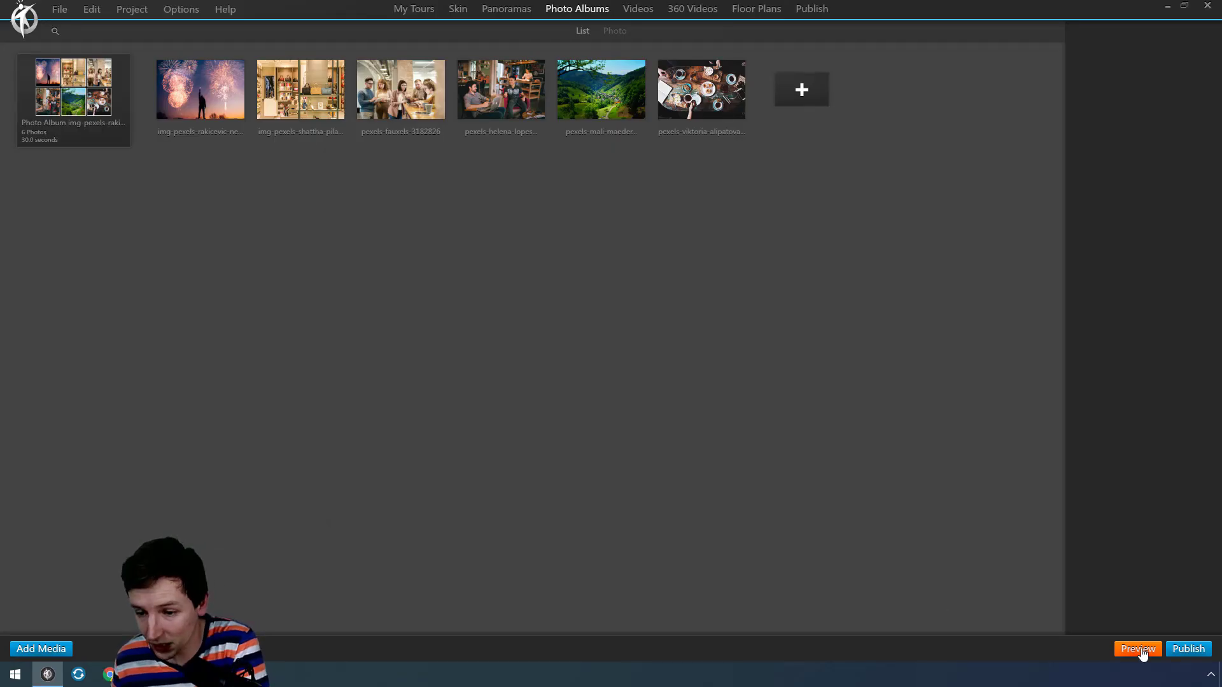
- Drag the Photo Album to the first slot of the Publish PlayList and preview the tour
{"action": "left_click", "coordinate": [1138, 649]}
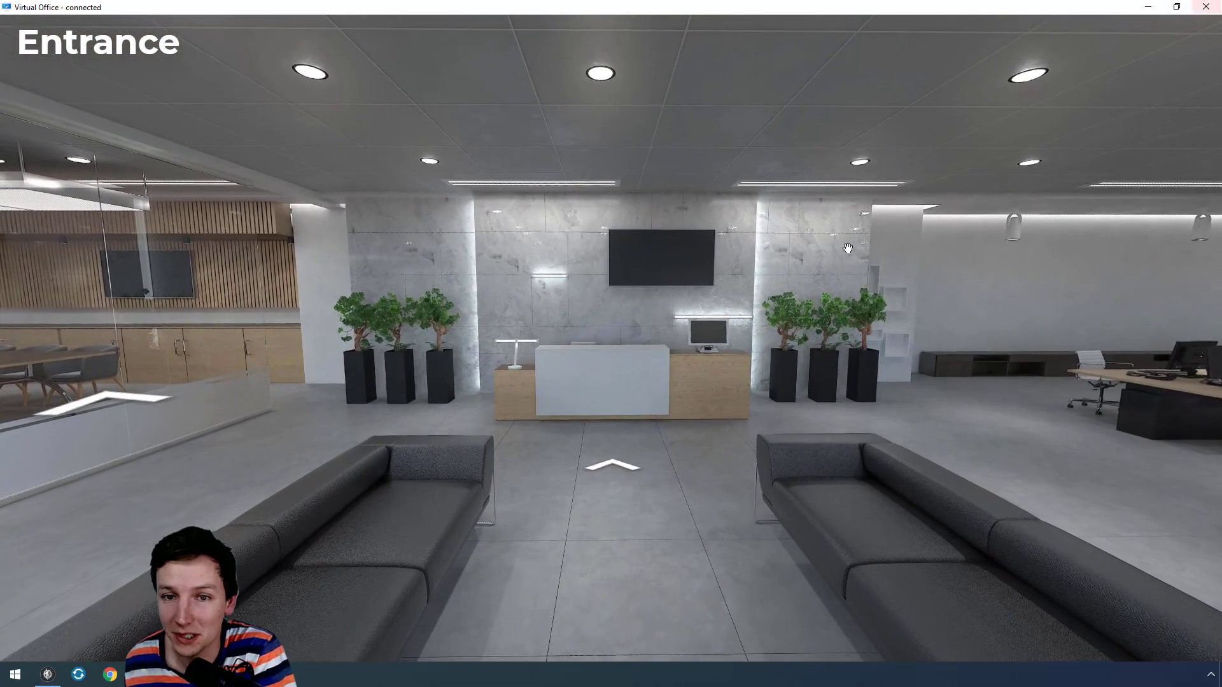
{"action": "left_click", "coordinate": [1206, 7]}
{"action": "left_click", "coordinate": [812, 8]}
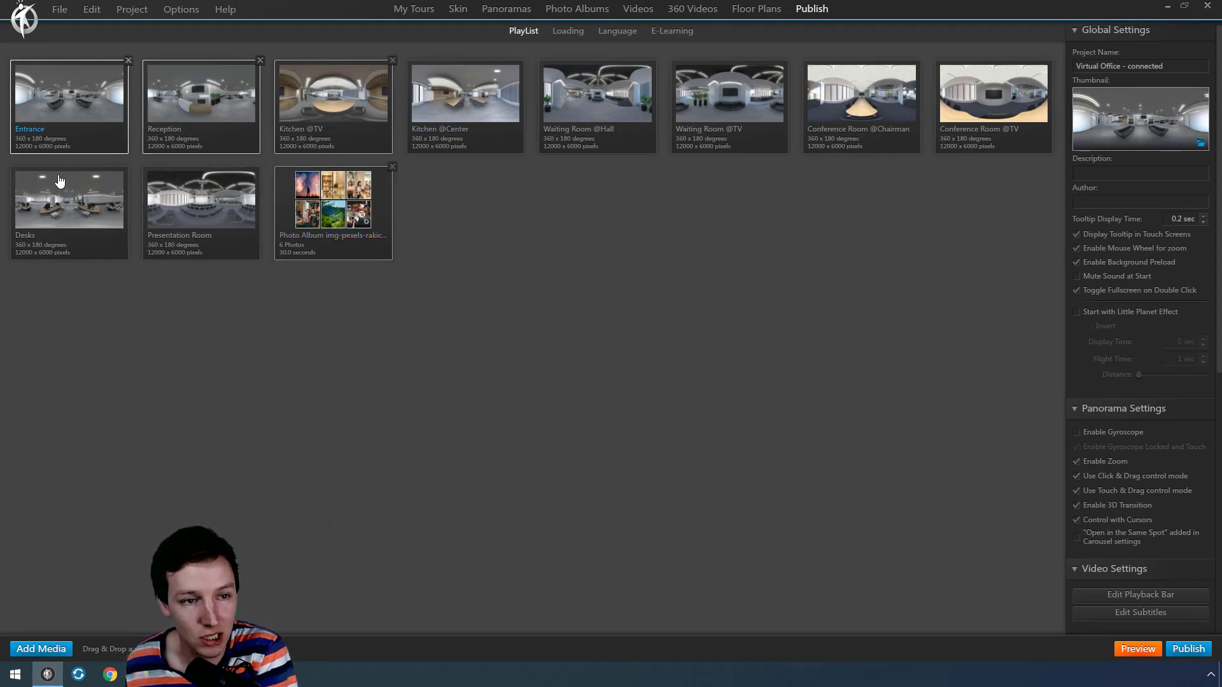
{"action": "left_click_drag", "start_coordinate": [327, 210], "coordinate": [68, 100]}
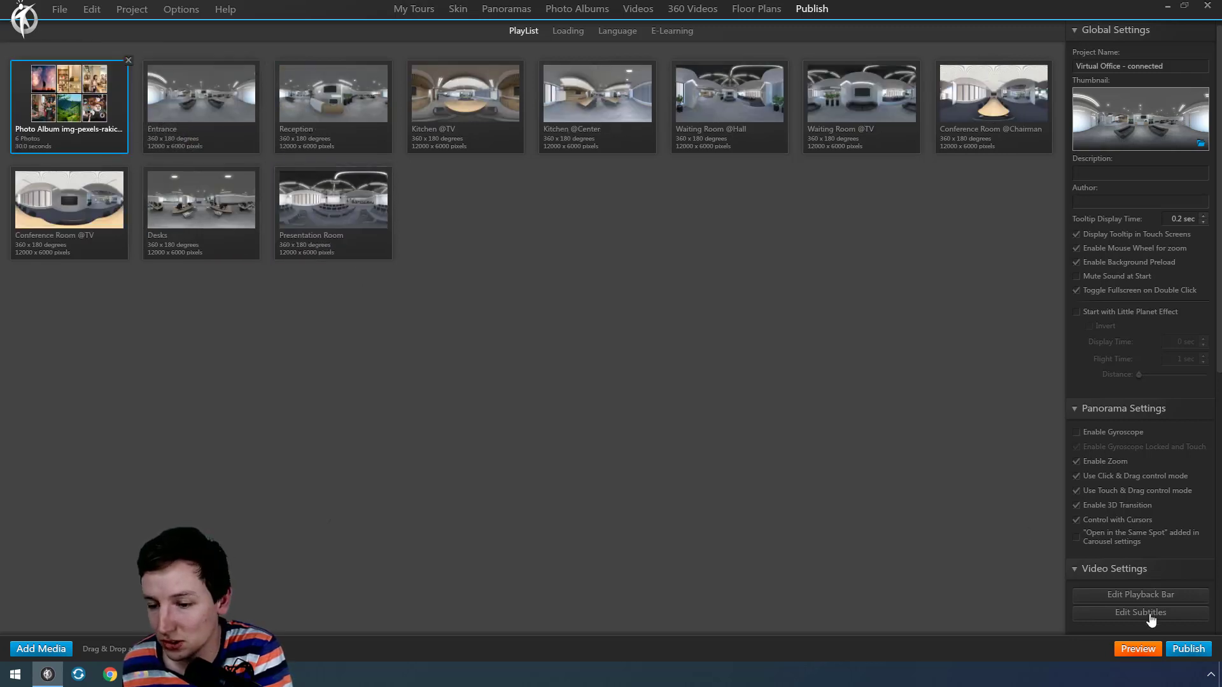
{"action": "left_click", "coordinate": [1138, 649]}
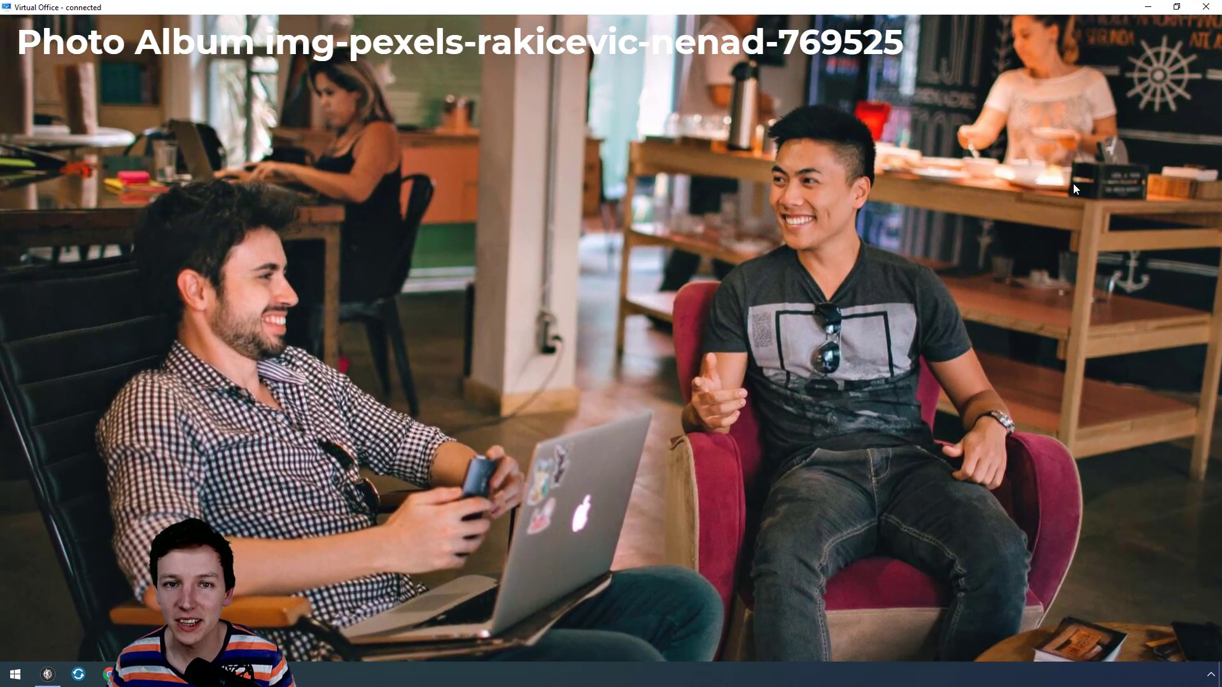
- Add the basic Photo Album item from the Skin Misc library, found by searching 'photo'
{"action": "key", "text": "Escape"}
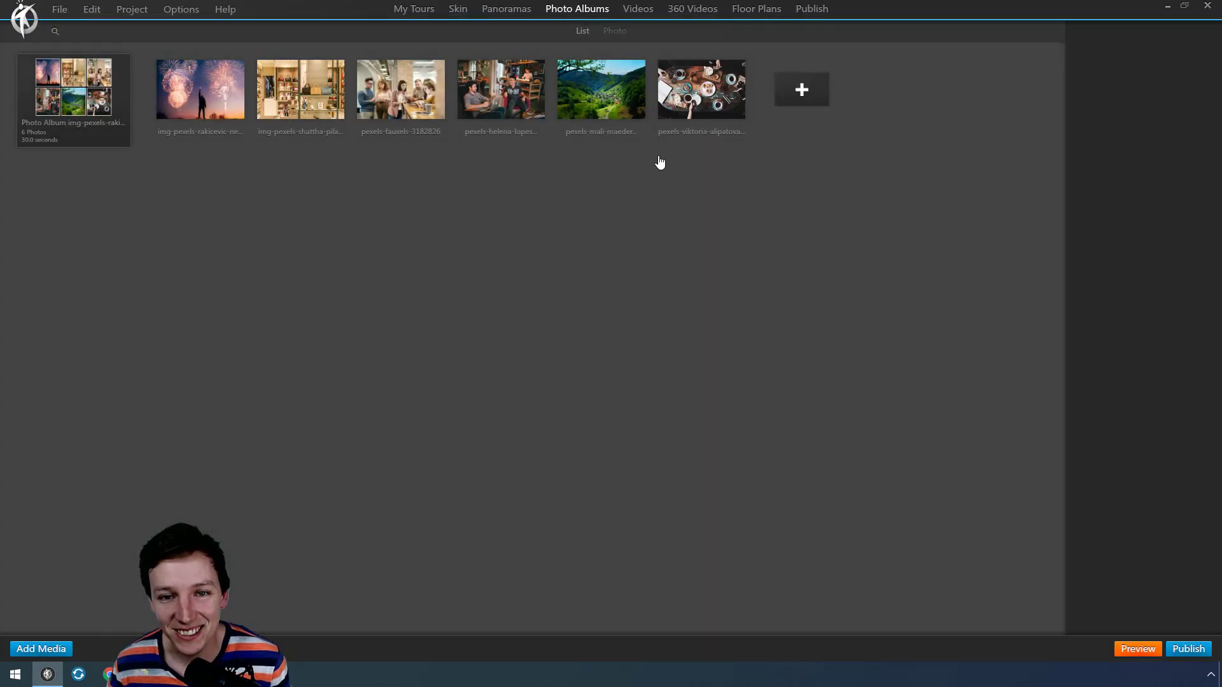
{"action": "left_click", "coordinate": [456, 8]}
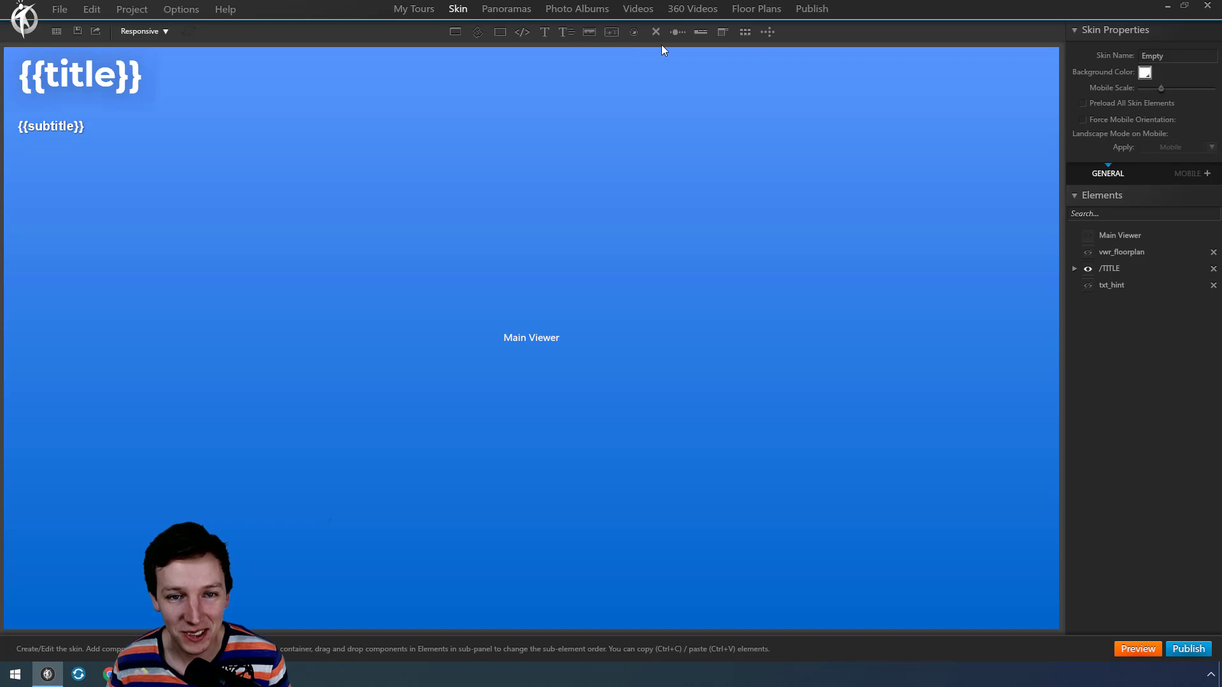
{"action": "left_click", "coordinate": [766, 31]}
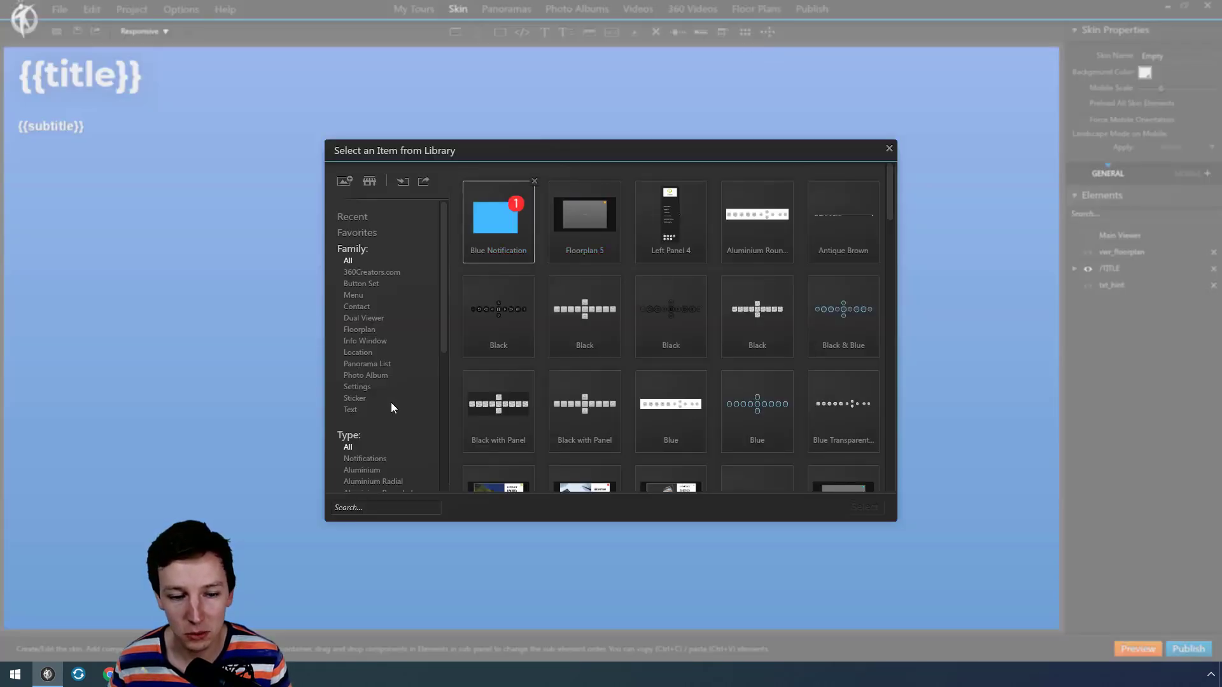
{"action": "left_click", "coordinate": [365, 506]}
{"action": "type", "text": "photo"}
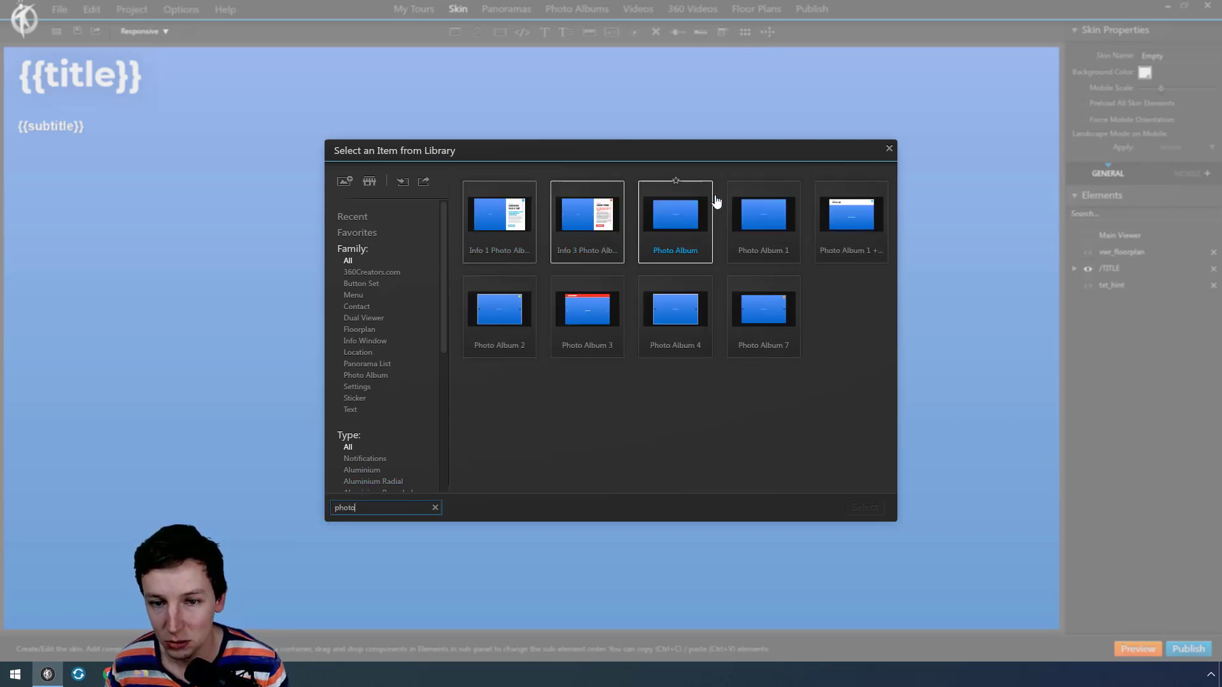
{"action": "double_click", "coordinate": [675, 229]}
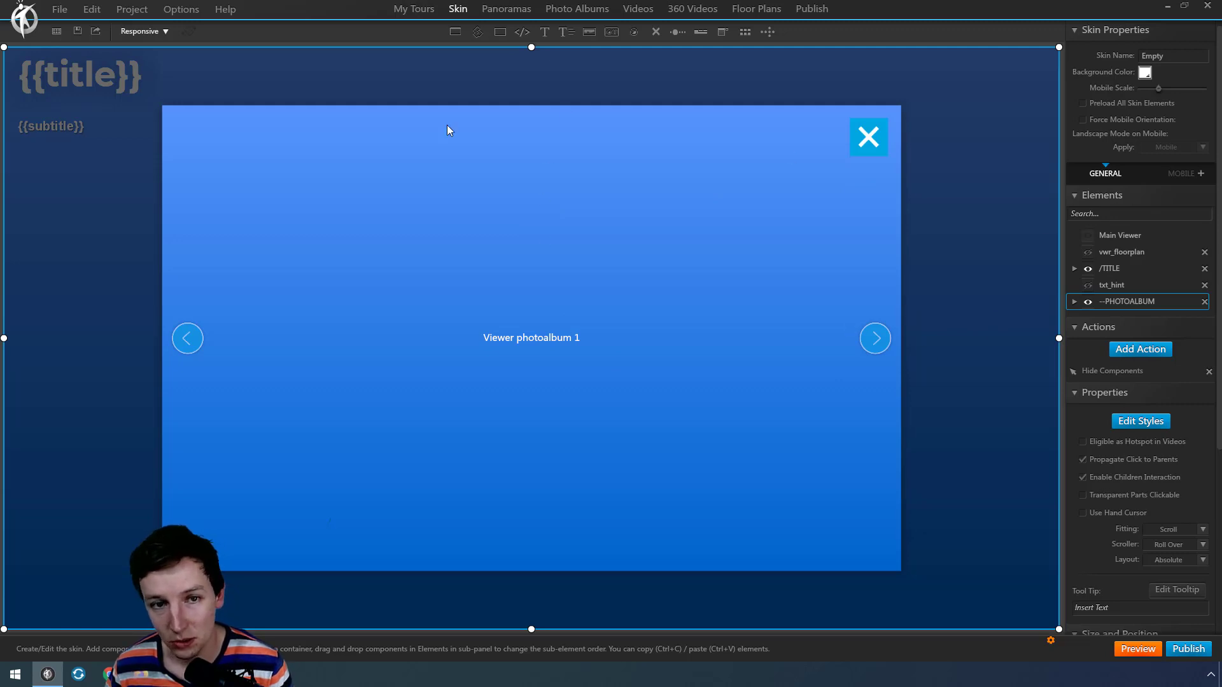
- Expand PHOTOALBUM and Global, preview the viewer, then select Viewer photoalbum 1
{"action": "left_click", "coordinate": [1074, 302]}
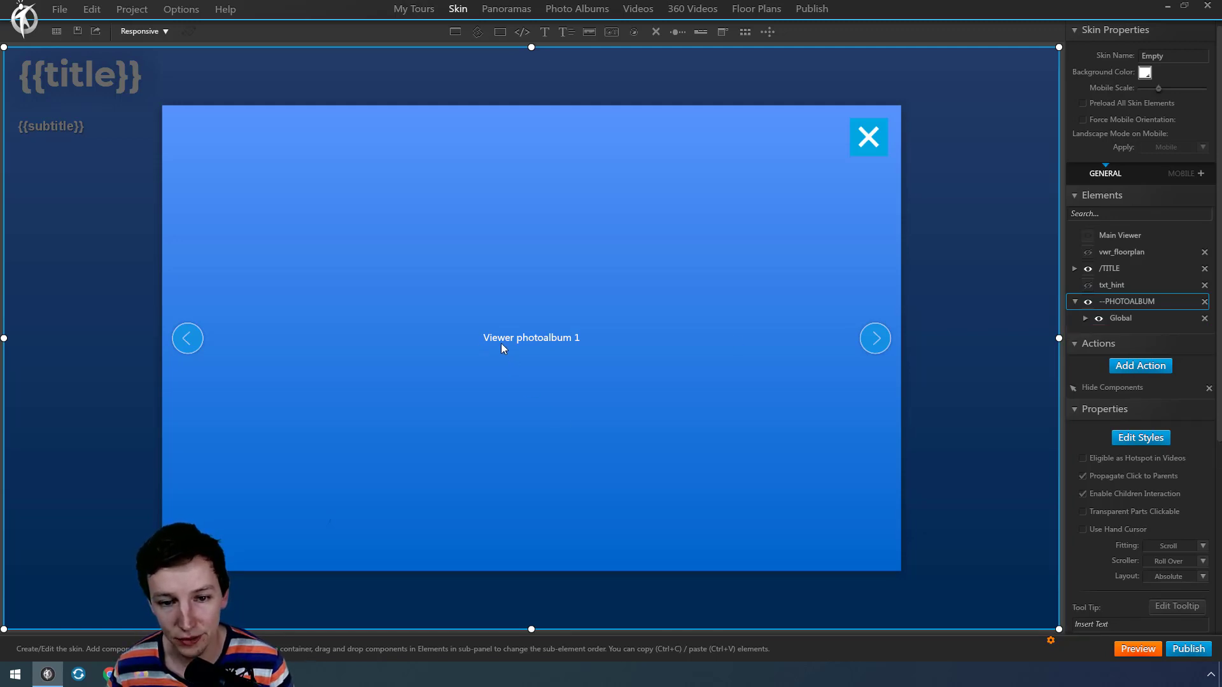
{"action": "left_click", "coordinate": [1086, 318]}
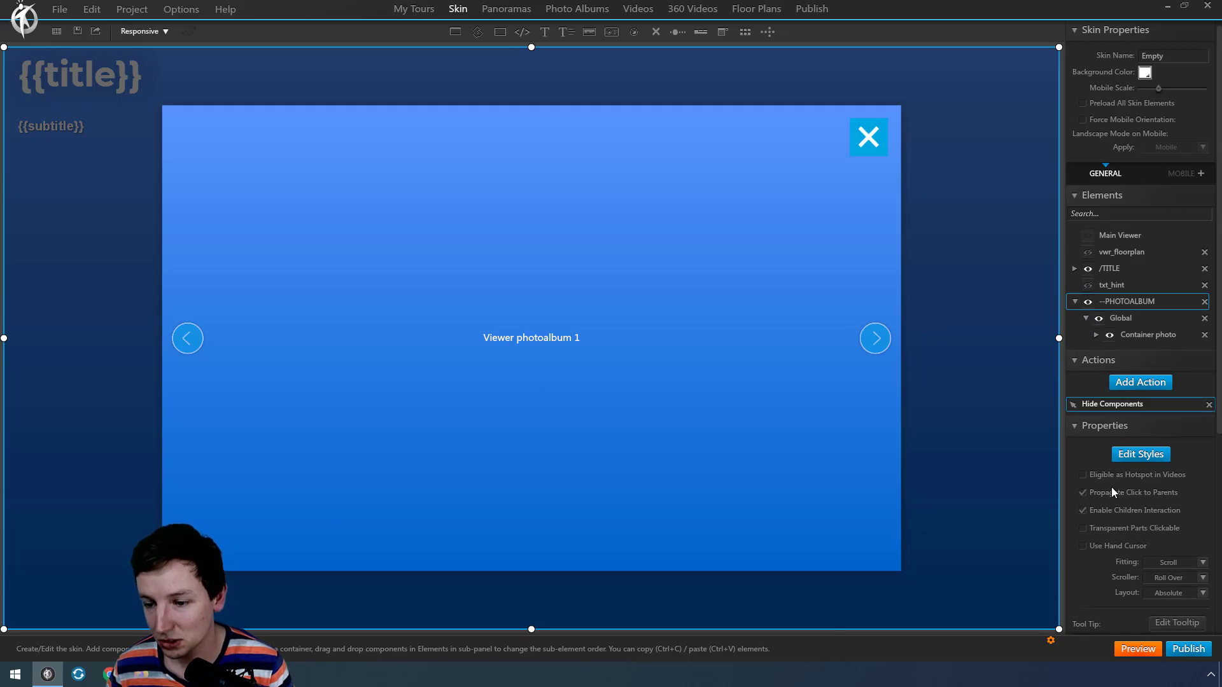
{"action": "left_click", "coordinate": [1137, 652]}
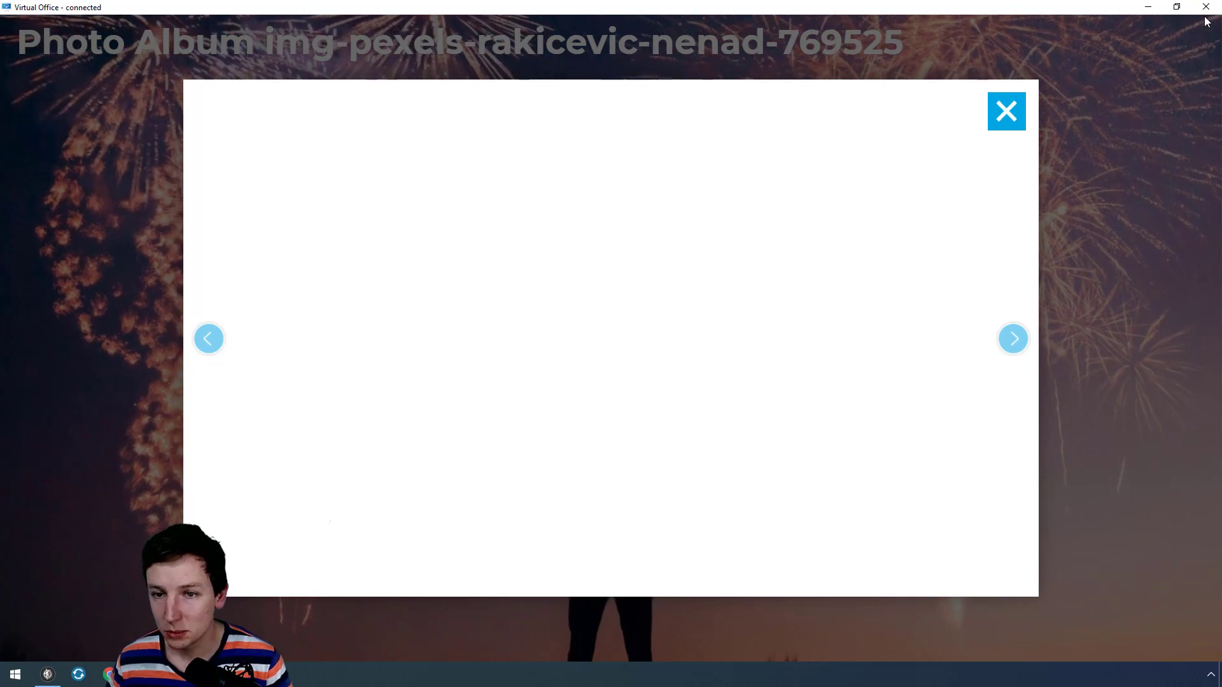
{"action": "key", "text": "Escape"}
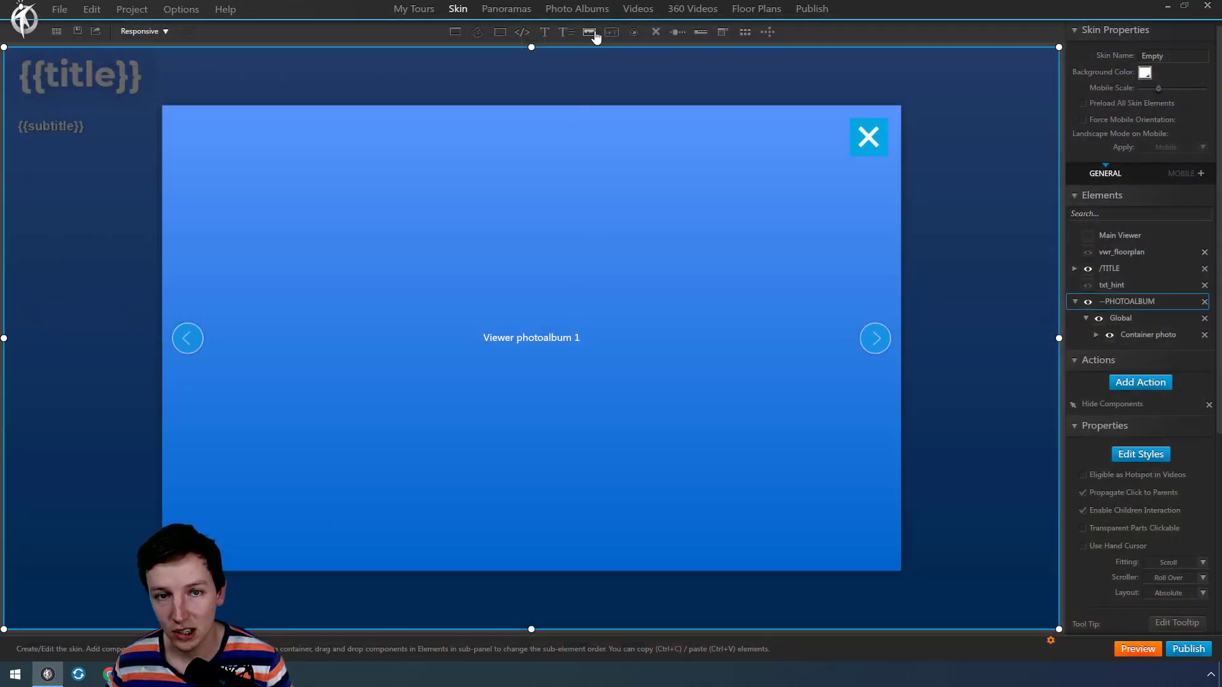
{"action": "left_click", "coordinate": [555, 364]}
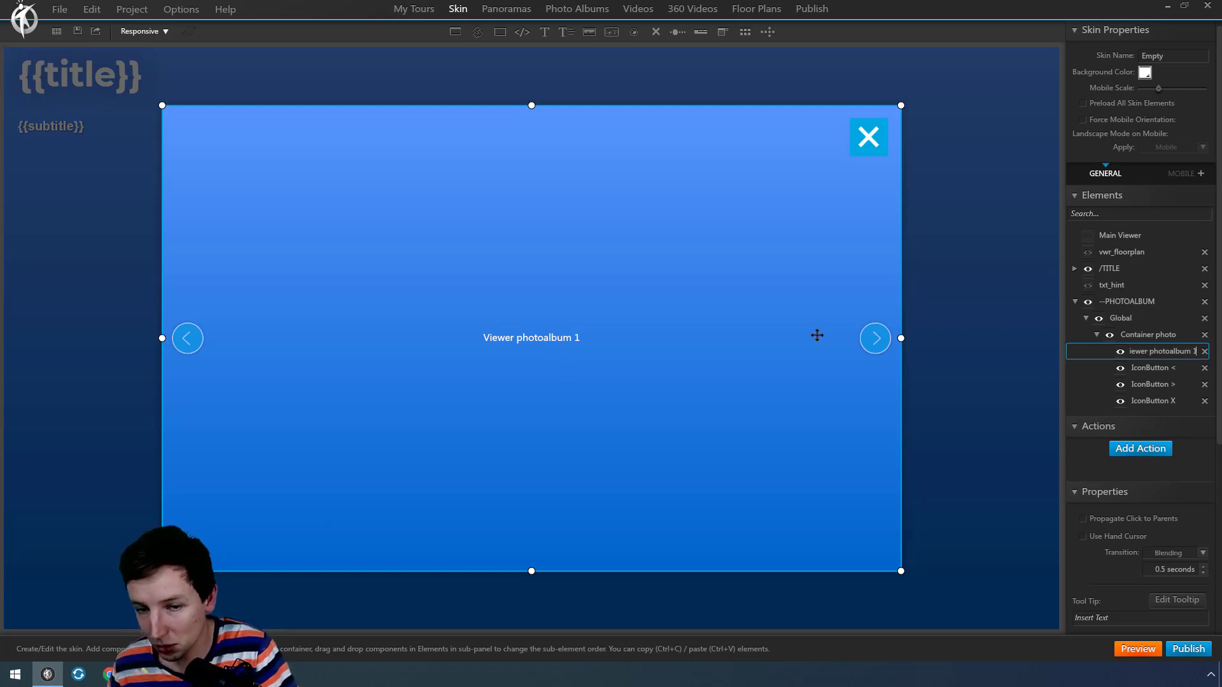
- Set the album's See in Viewer option to Viewer photoalbum 1 and preview it
{"action": "left_click", "coordinate": [577, 8]}
{"action": "left_click", "coordinate": [66, 107]}
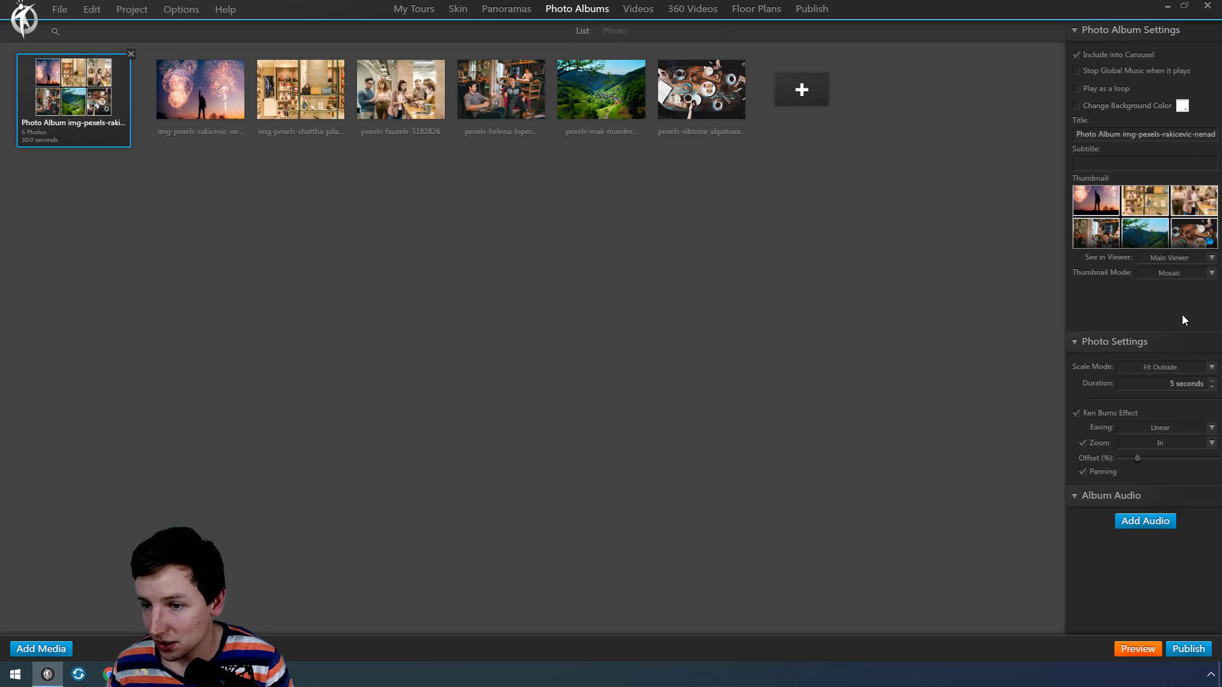
{"action": "left_click", "coordinate": [1156, 258]}
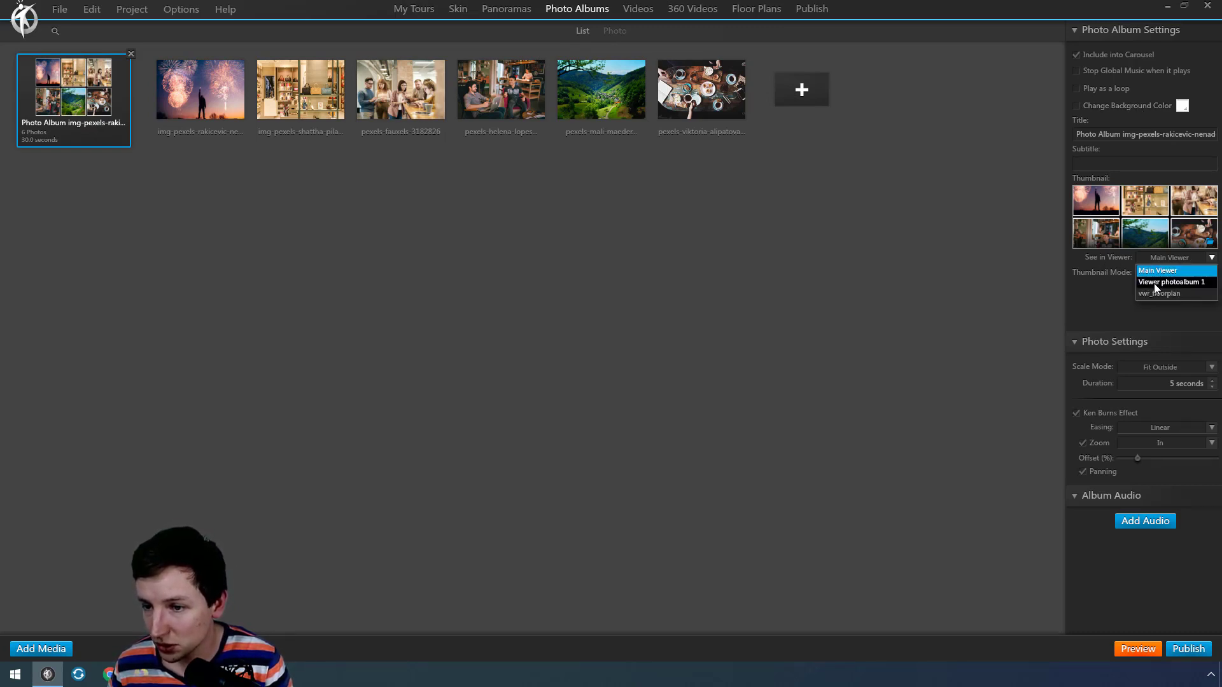
{"action": "left_click", "coordinate": [1154, 284]}
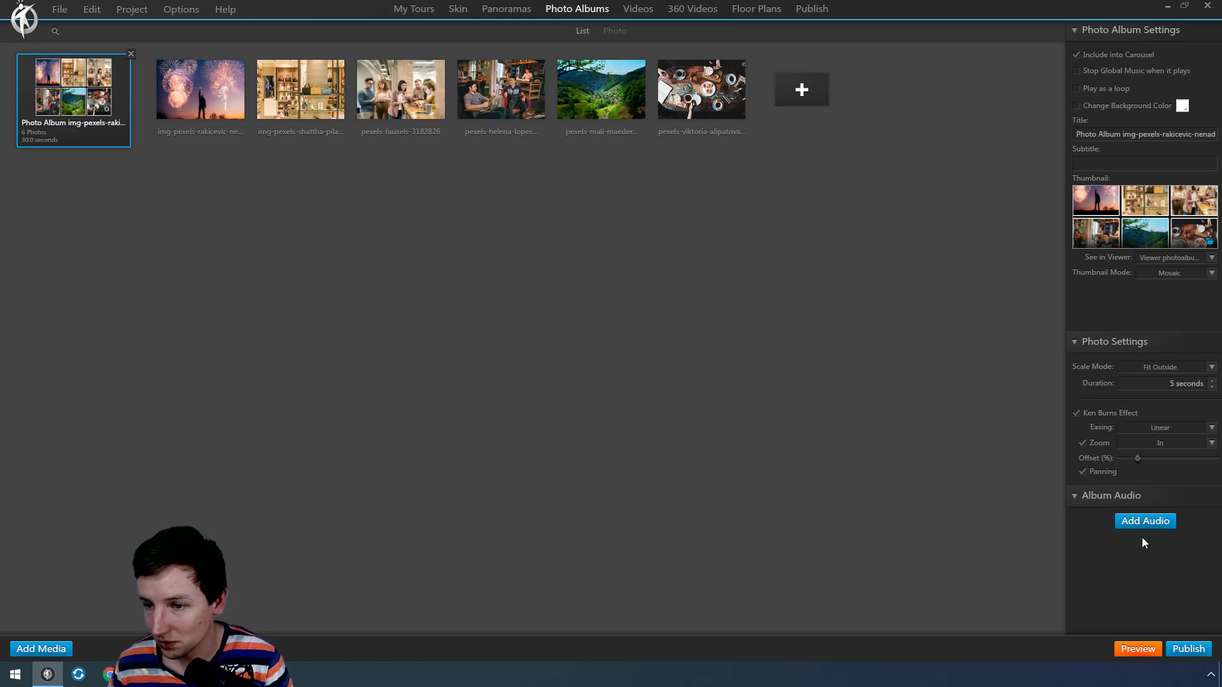
{"action": "left_click", "coordinate": [1138, 649]}
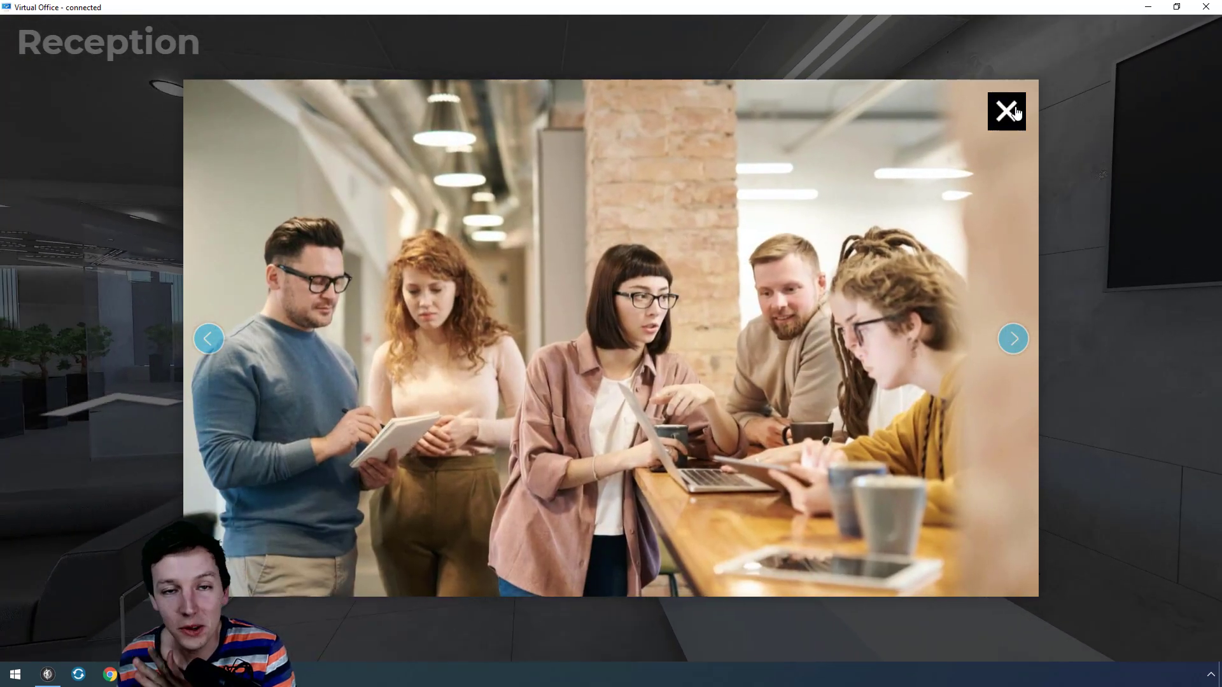
{"action": "left_click", "coordinate": [1007, 112]}
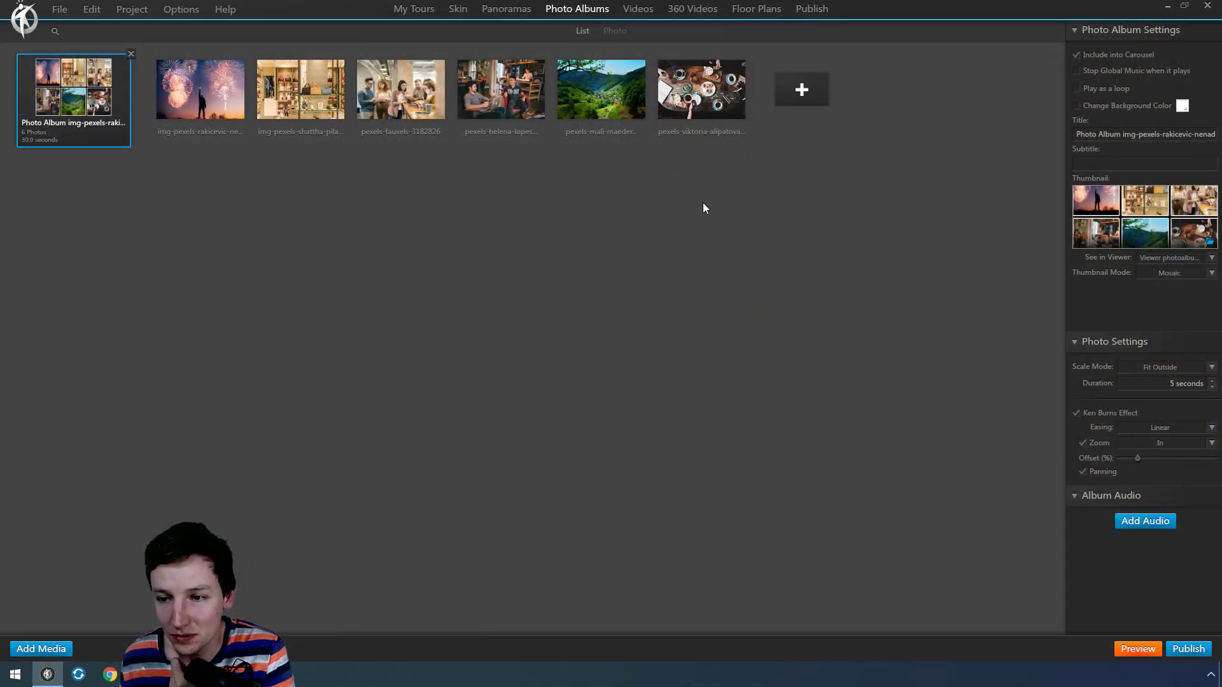
- Select the Viewer photoalbum element in the skin editor
{"action": "left_click", "coordinate": [458, 9]}
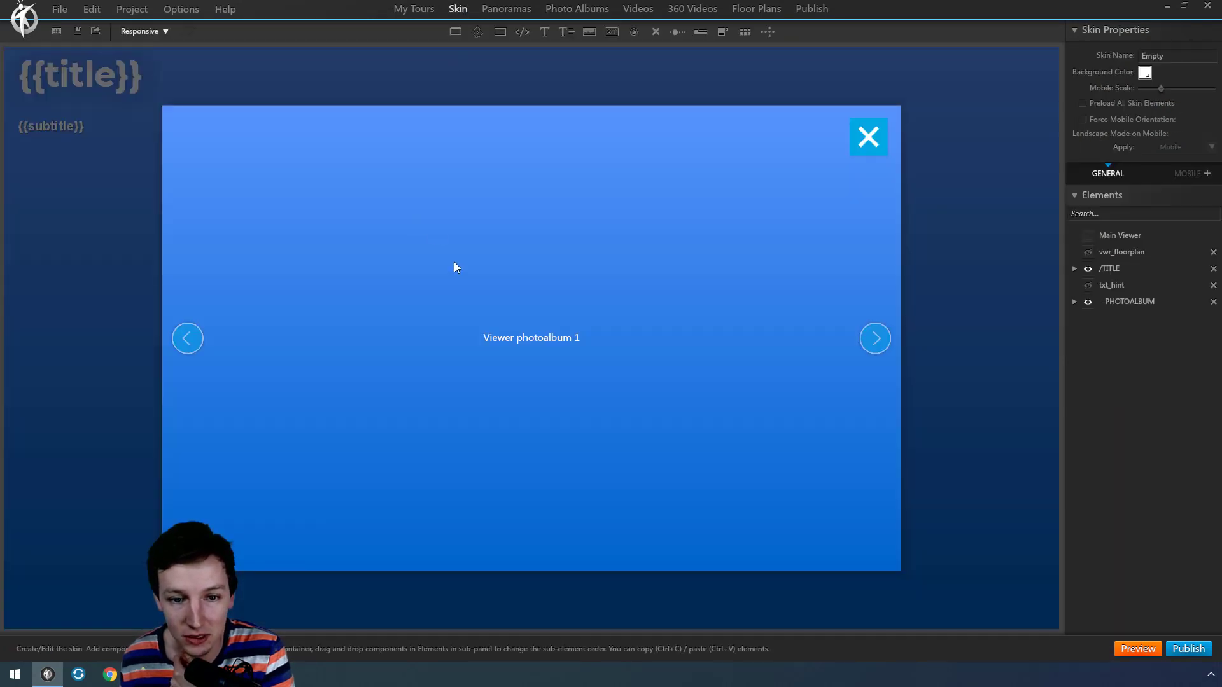
{"action": "left_click", "coordinate": [466, 315]}
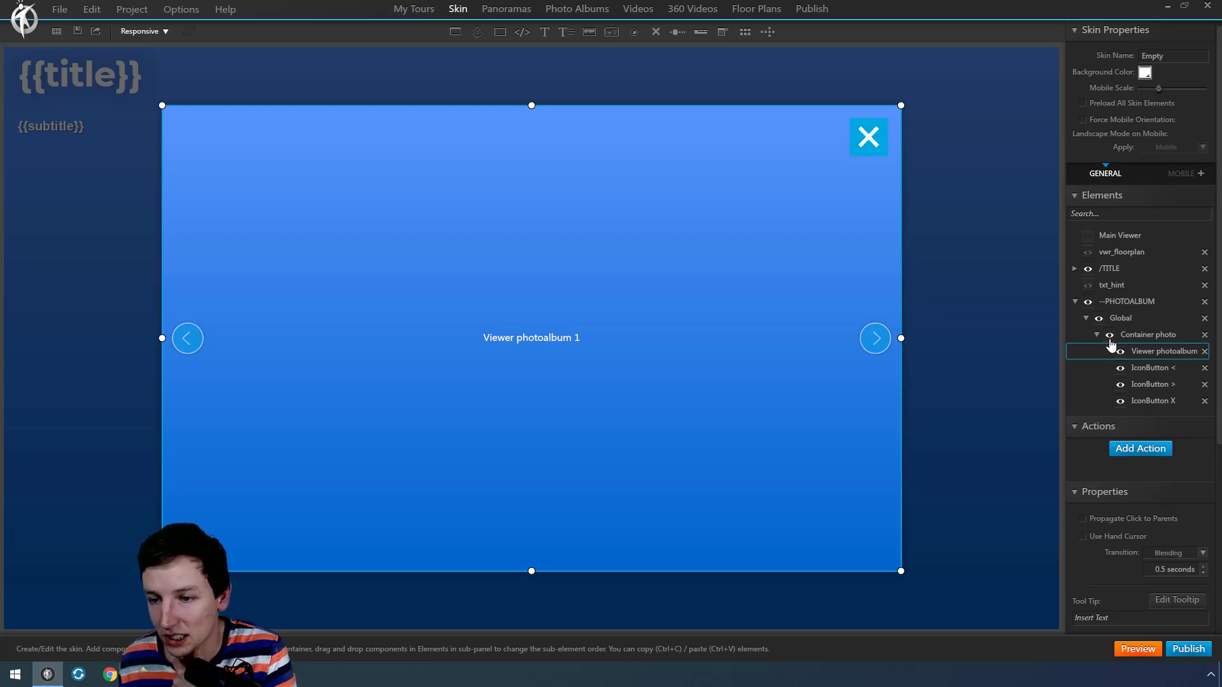
{"action": "left_click", "coordinate": [1127, 301]}
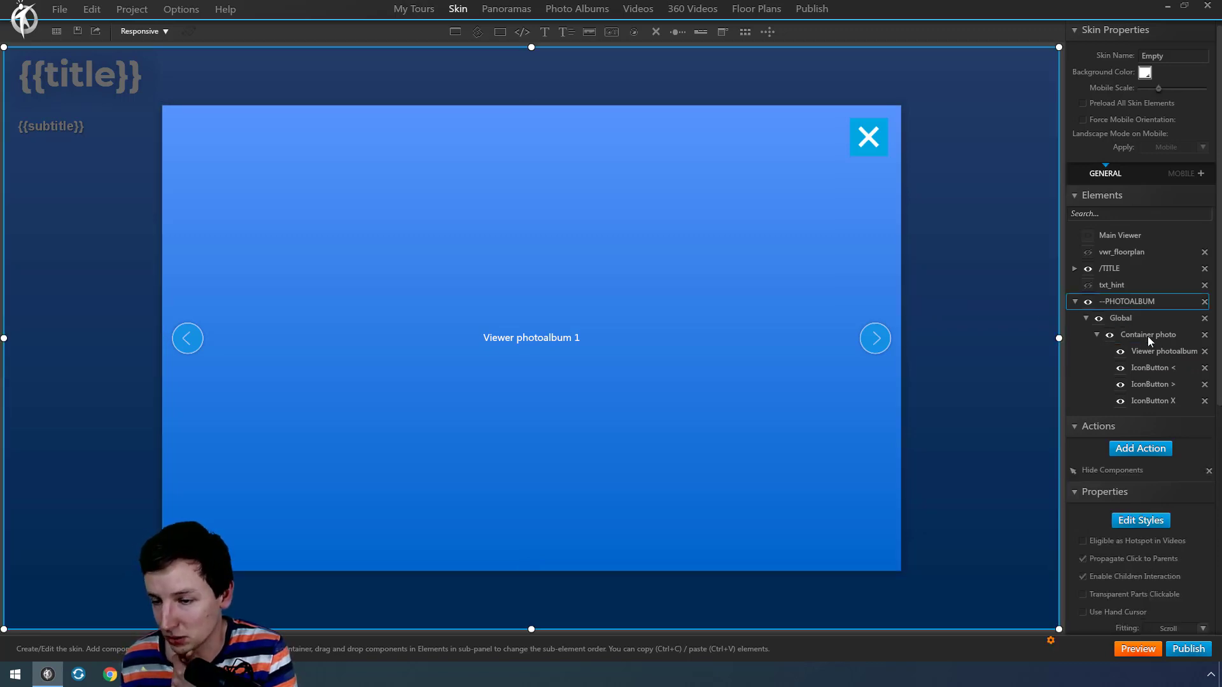
{"action": "left_click", "coordinate": [1165, 350]}
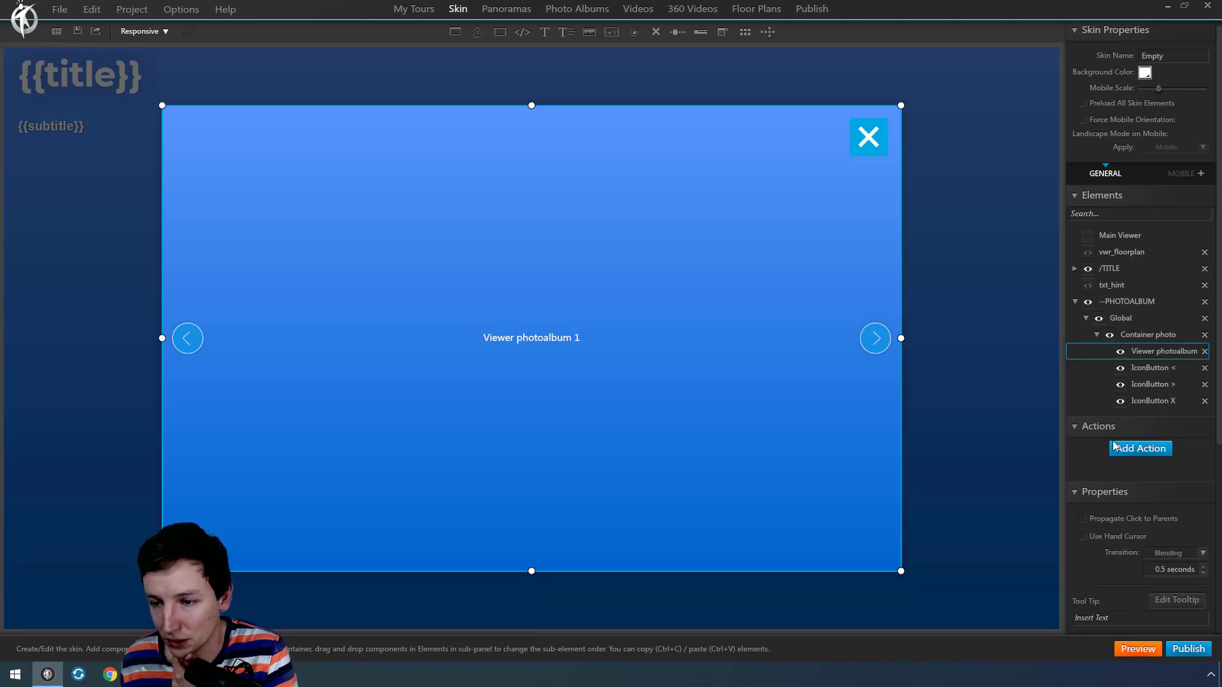
- Add an On Show action that opens the six-photo Photo Album
{"action": "left_click", "coordinate": [1140, 448]}
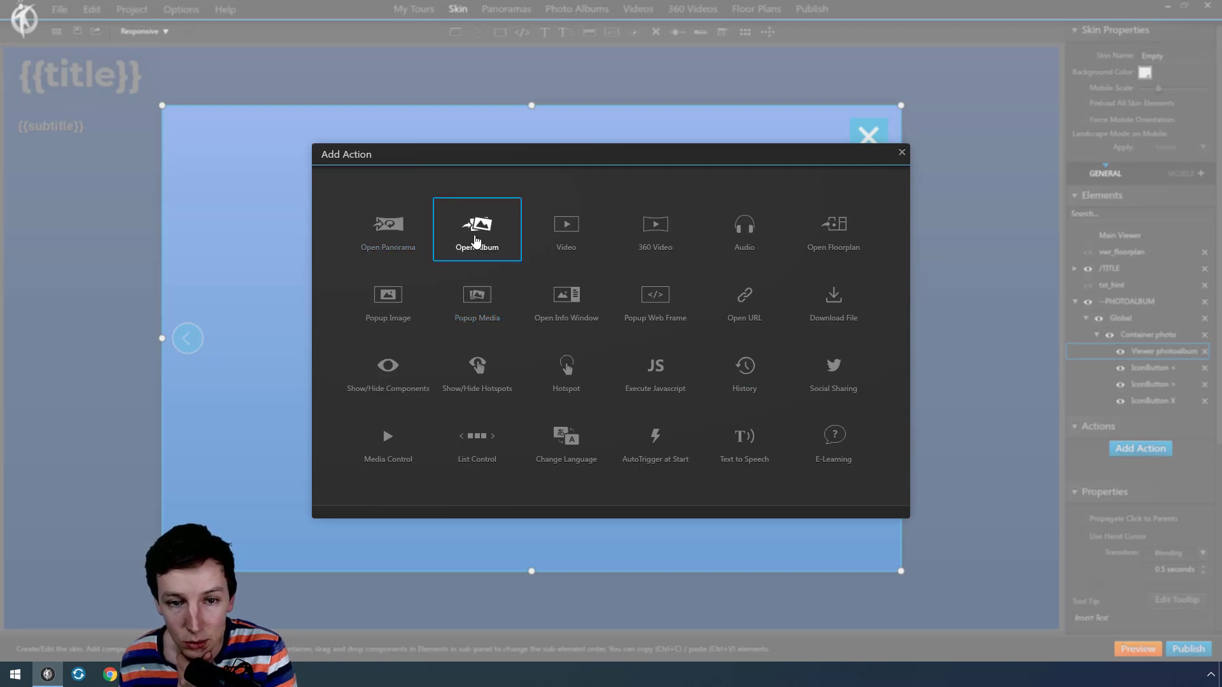
{"action": "left_click", "coordinate": [476, 238]}
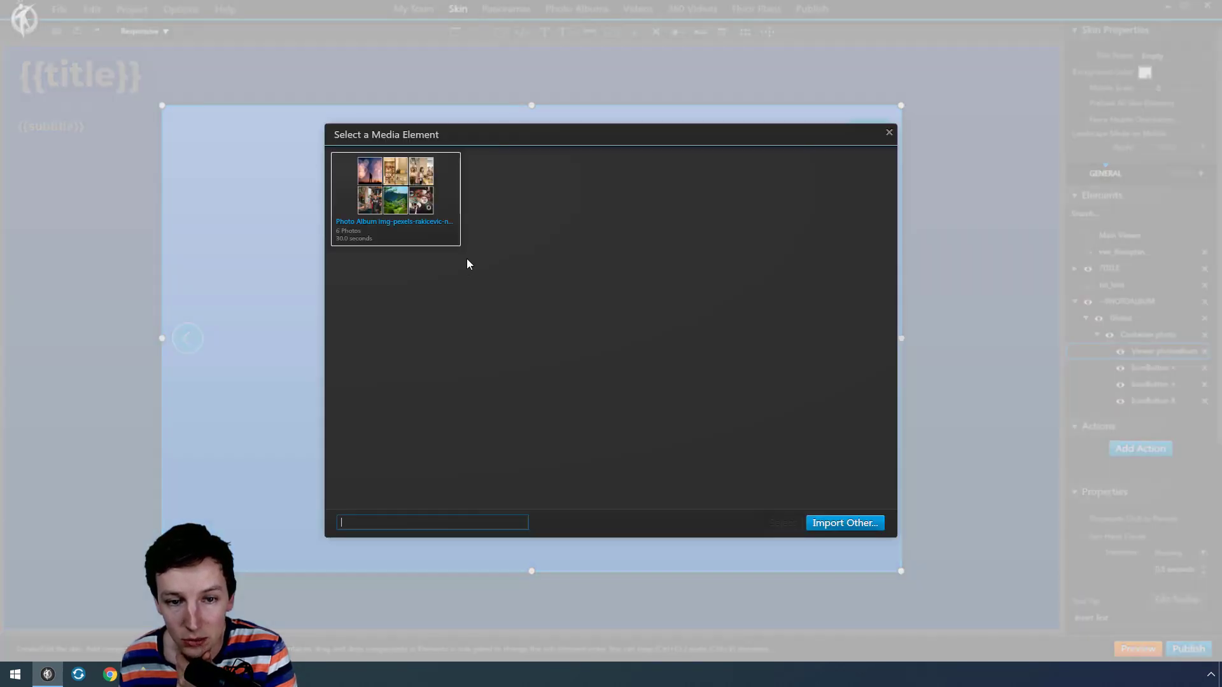
{"action": "left_click", "coordinate": [395, 194]}
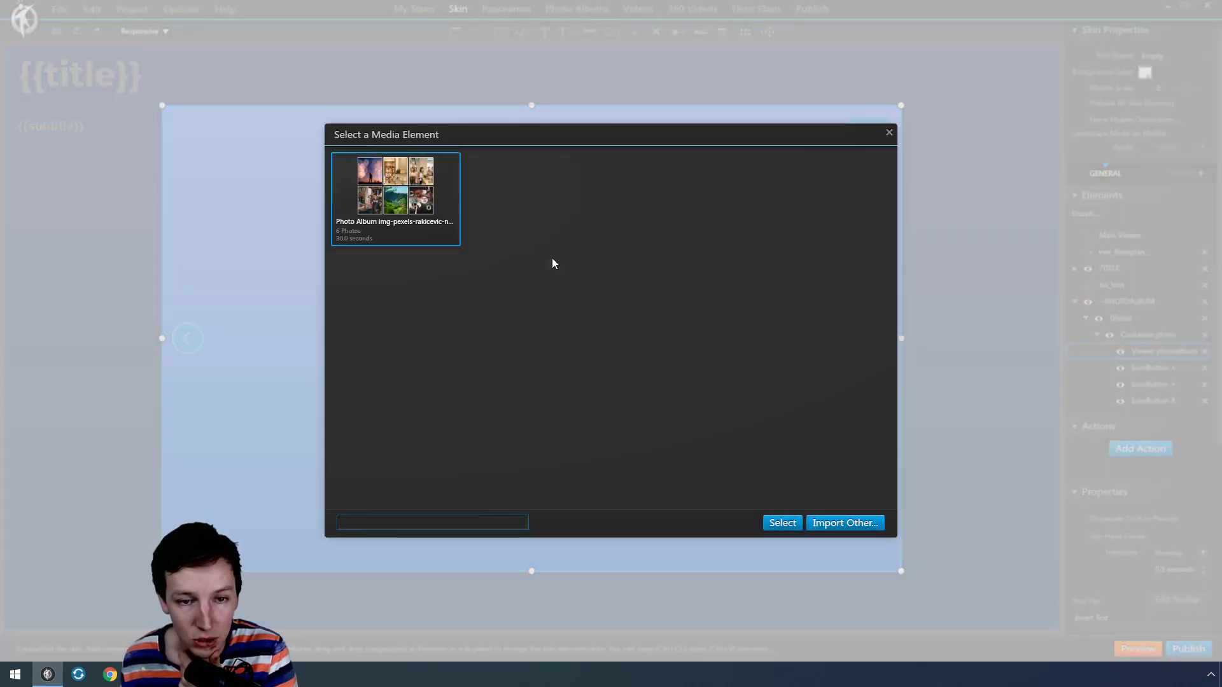
{"action": "left_click", "coordinate": [783, 523]}
{"action": "left_click", "coordinate": [478, 261]}
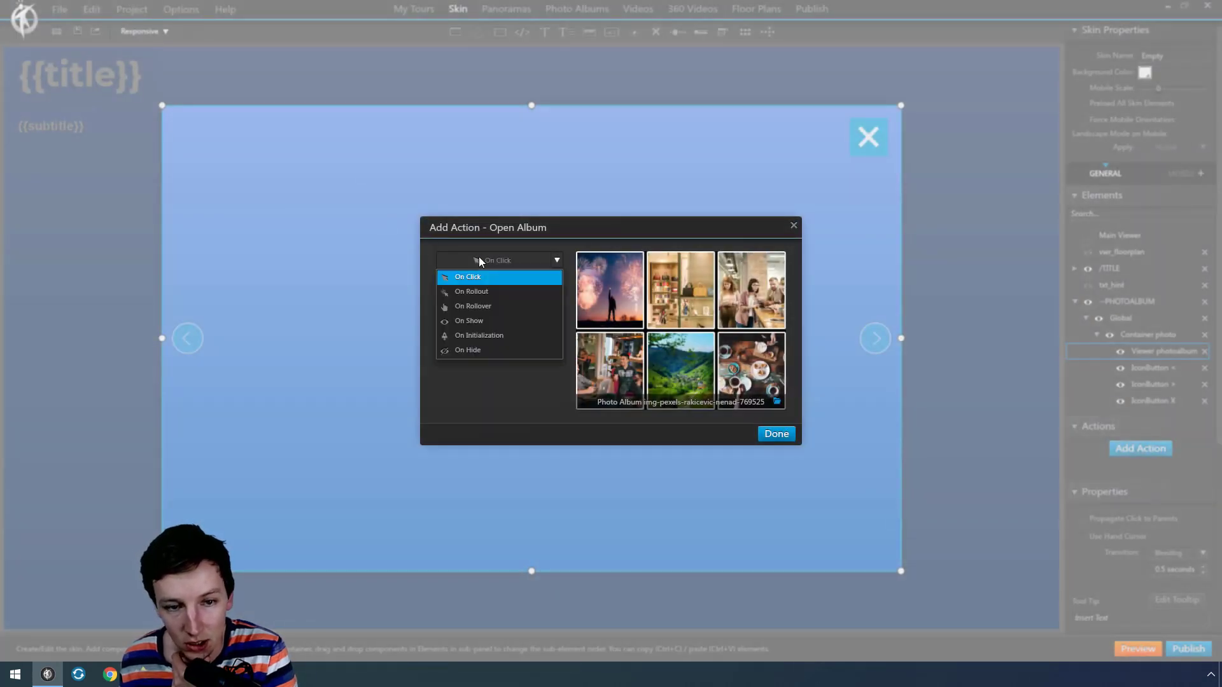
{"action": "left_click", "coordinate": [478, 320]}
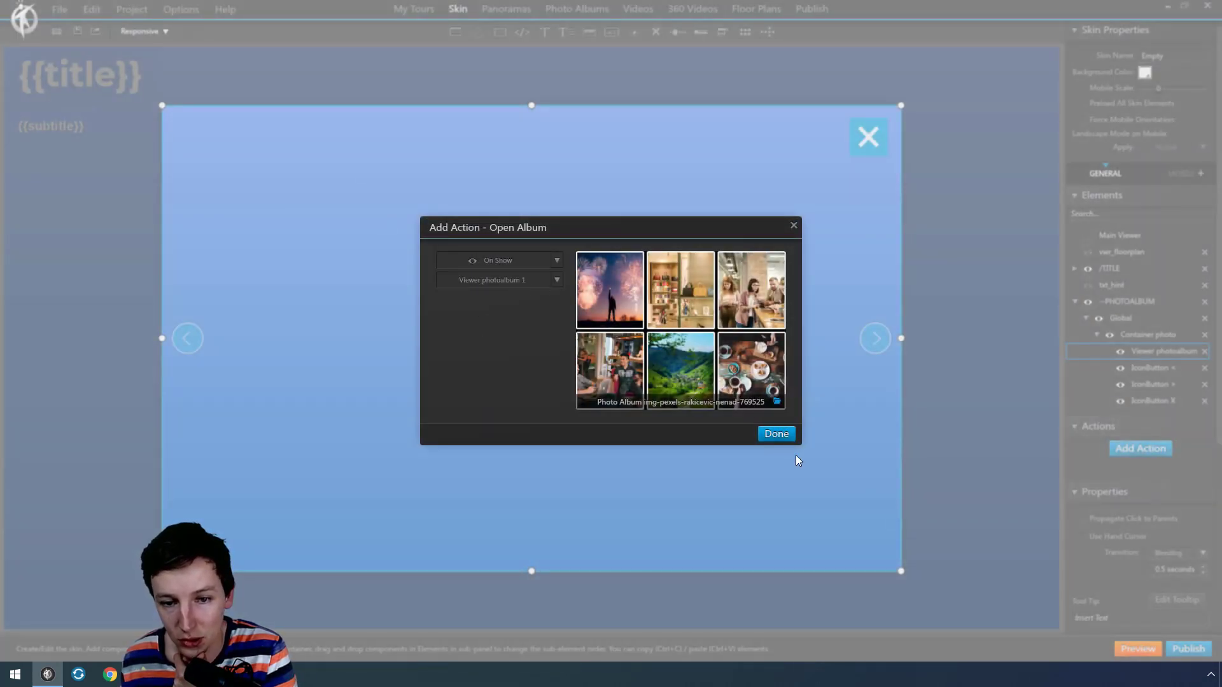
{"action": "left_click", "coordinate": [777, 434]}
- Preview the tour, browse album photos with the arrows, close the album and look around Reception
{"action": "left_click", "coordinate": [1136, 649]}
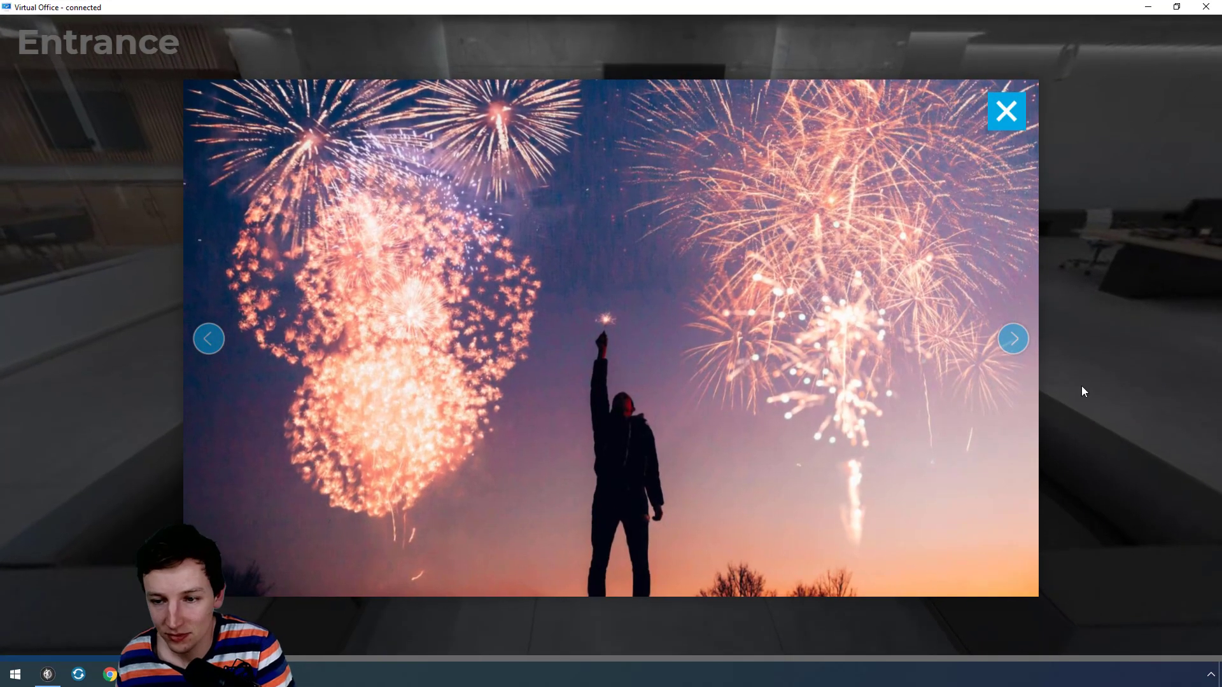
{"action": "left_click", "coordinate": [1011, 339]}
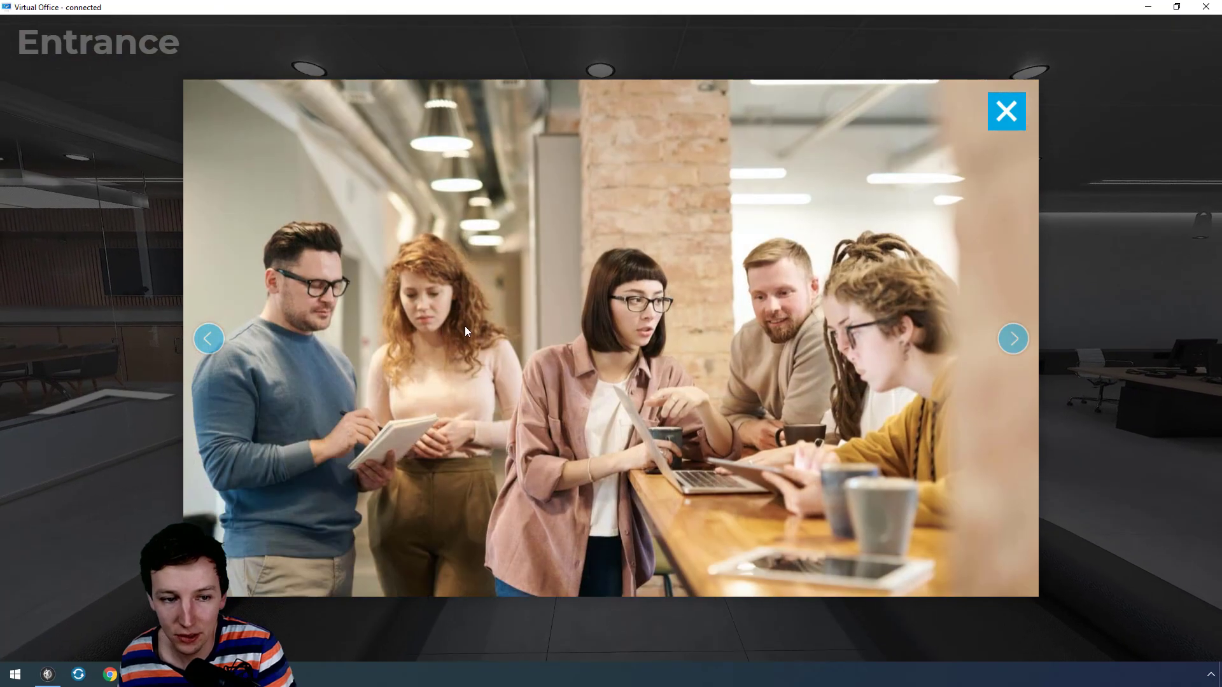
{"action": "left_click", "coordinate": [208, 338]}
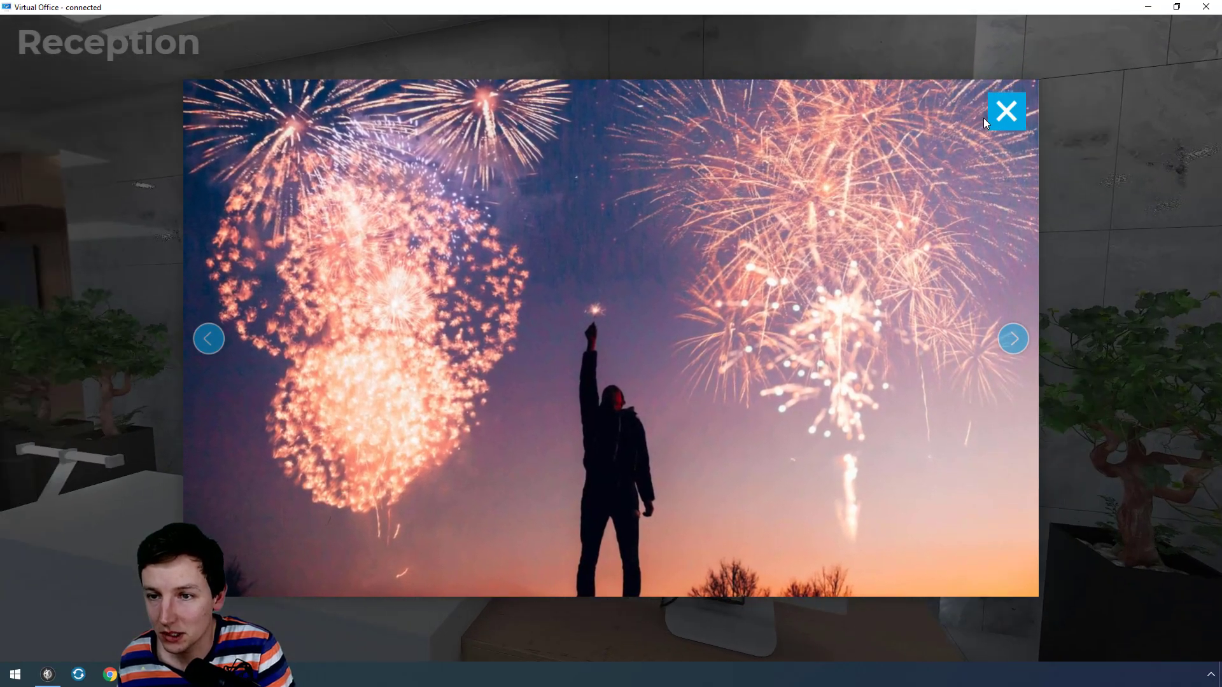
{"action": "left_click", "coordinate": [1004, 111]}
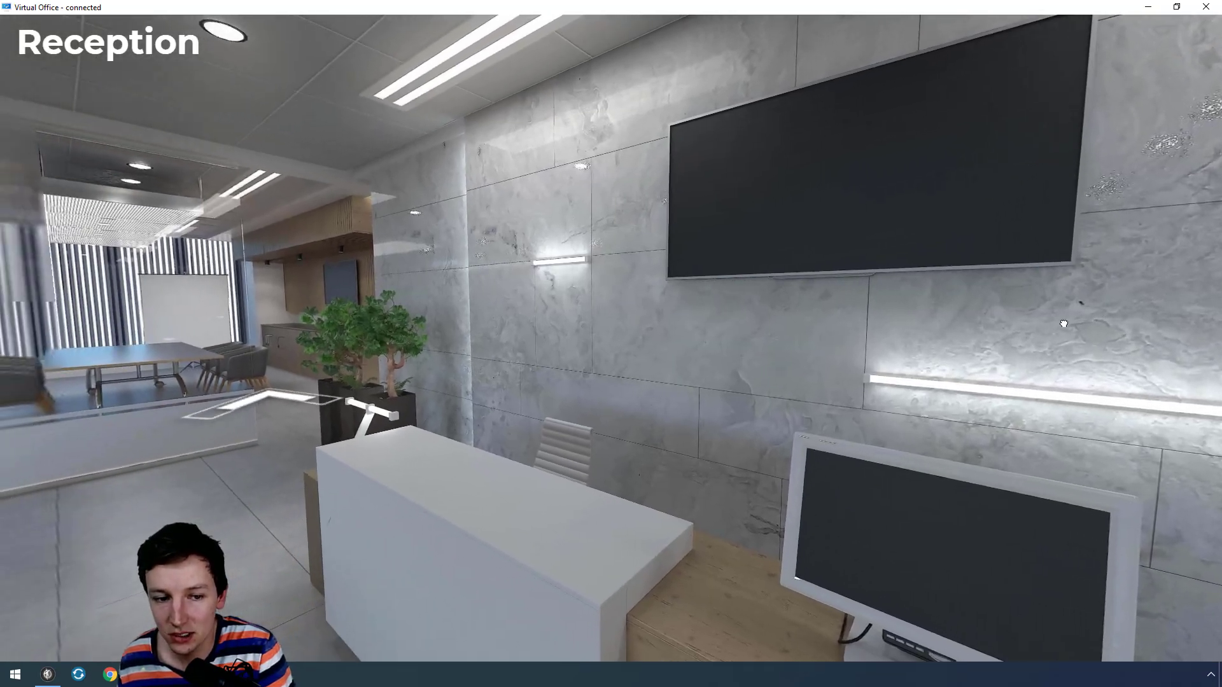
{"action": "mouse_move", "coordinate": [1002, 316]}
{"action": "left_mouse_down"}
{"action": "mouse_move", "coordinate": [429, 417]}
{"action": "mouse_move", "coordinate": [770, 158]}
{"action": "left_mouse_up"}
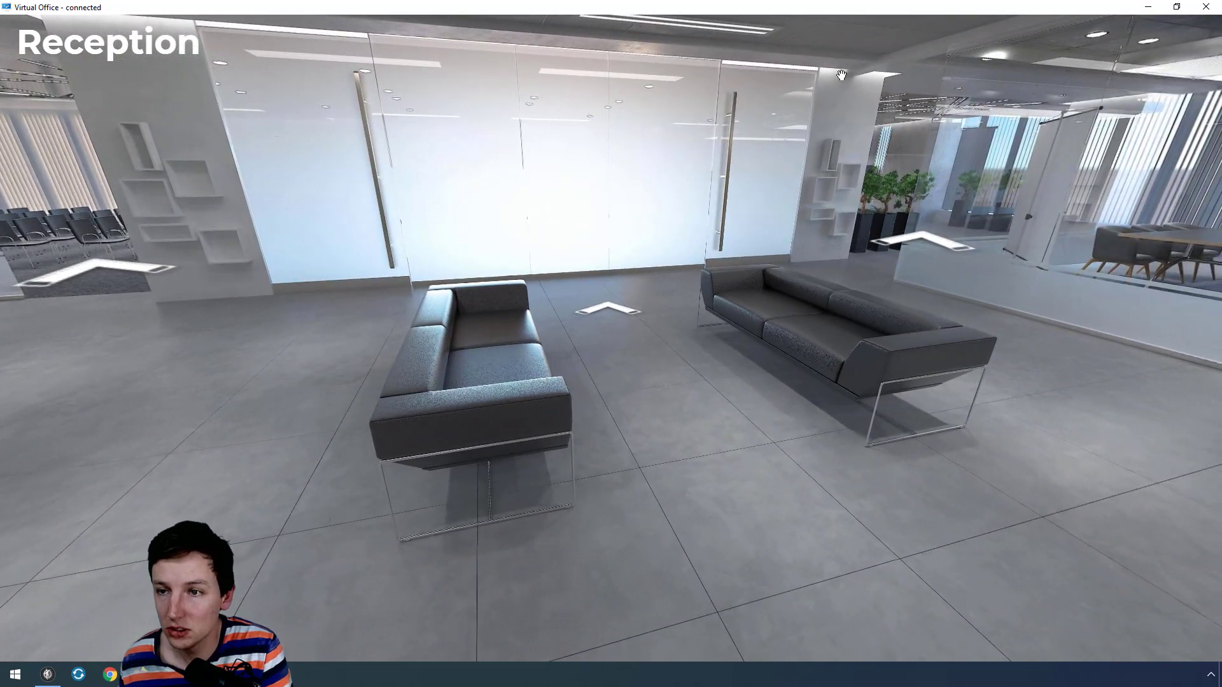
- Close the preview and turn off PHOTOALBUM visibility in the skin
{"action": "key", "text": "alt+F4"}
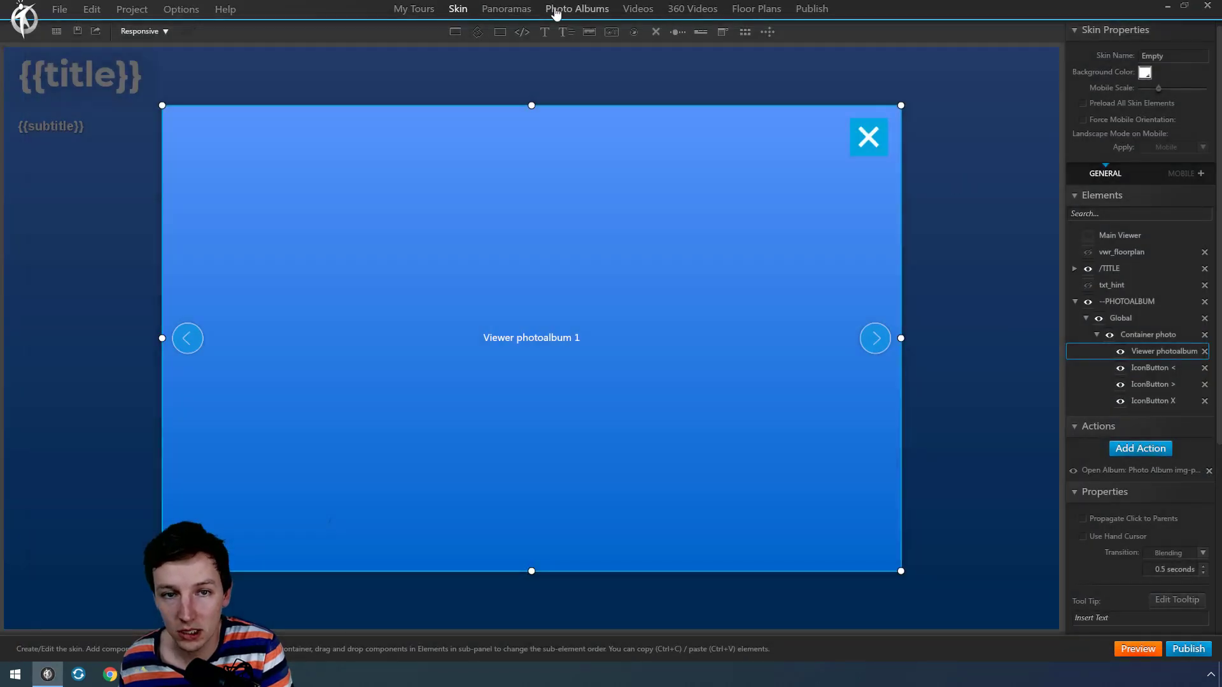
{"action": "left_click", "coordinate": [507, 9]}
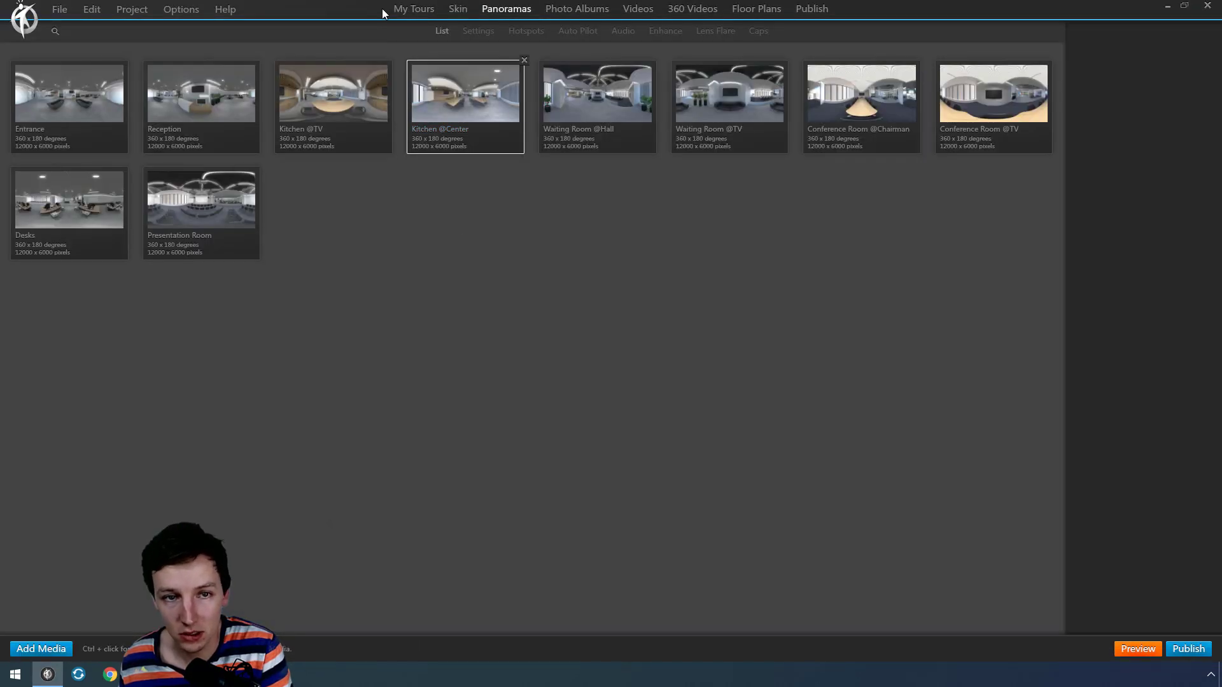
{"action": "left_click", "coordinate": [457, 9]}
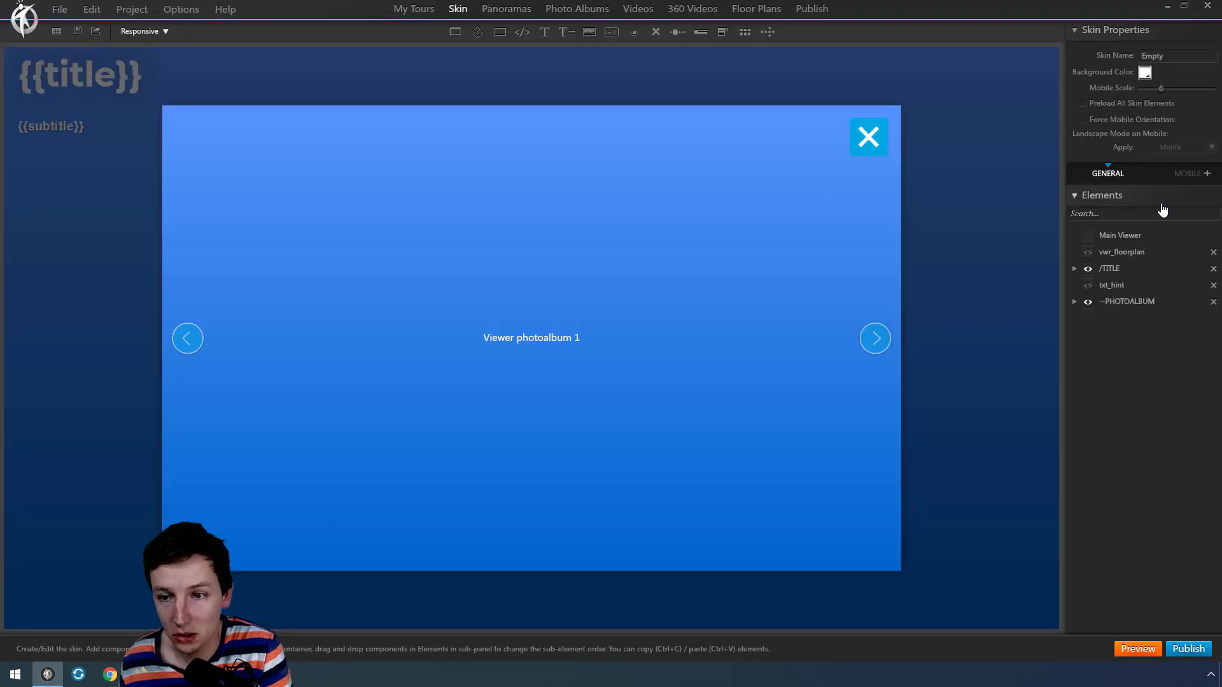
{"action": "left_click", "coordinate": [1088, 302]}
- Open the Reception panorama's hotspots with the Polygon tool selected
{"action": "left_click", "coordinate": [520, 12]}
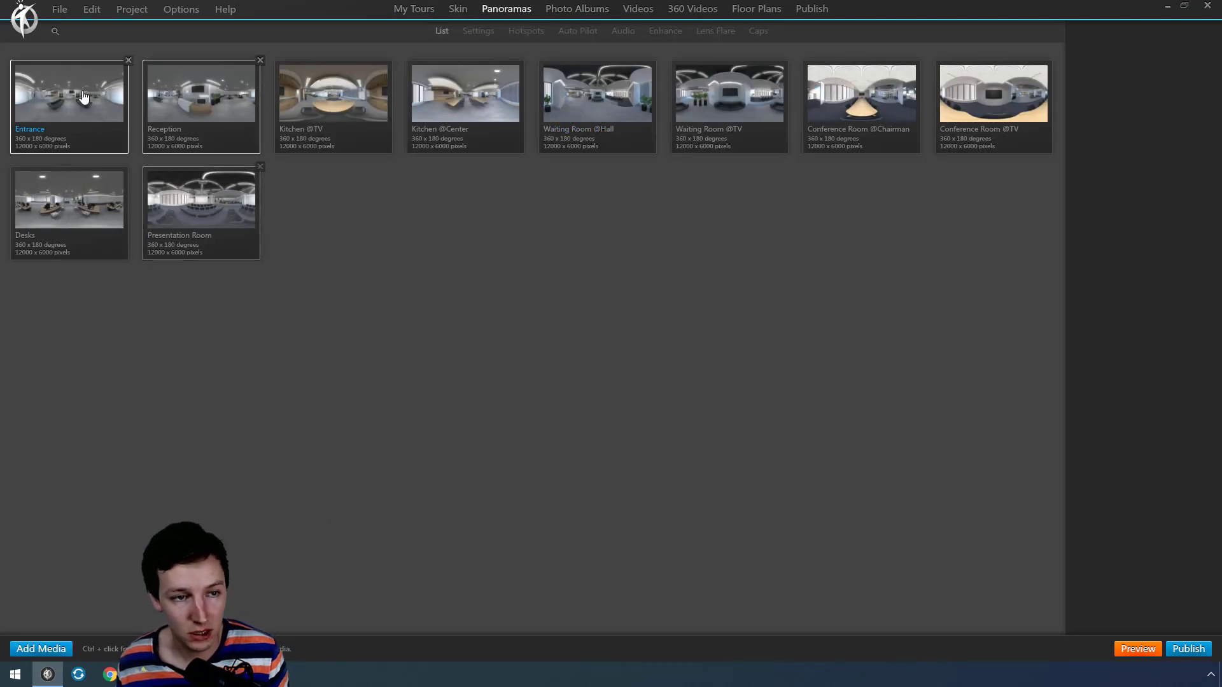
{"action": "left_click", "coordinate": [70, 94]}
{"action": "double_click", "coordinate": [69, 93]}
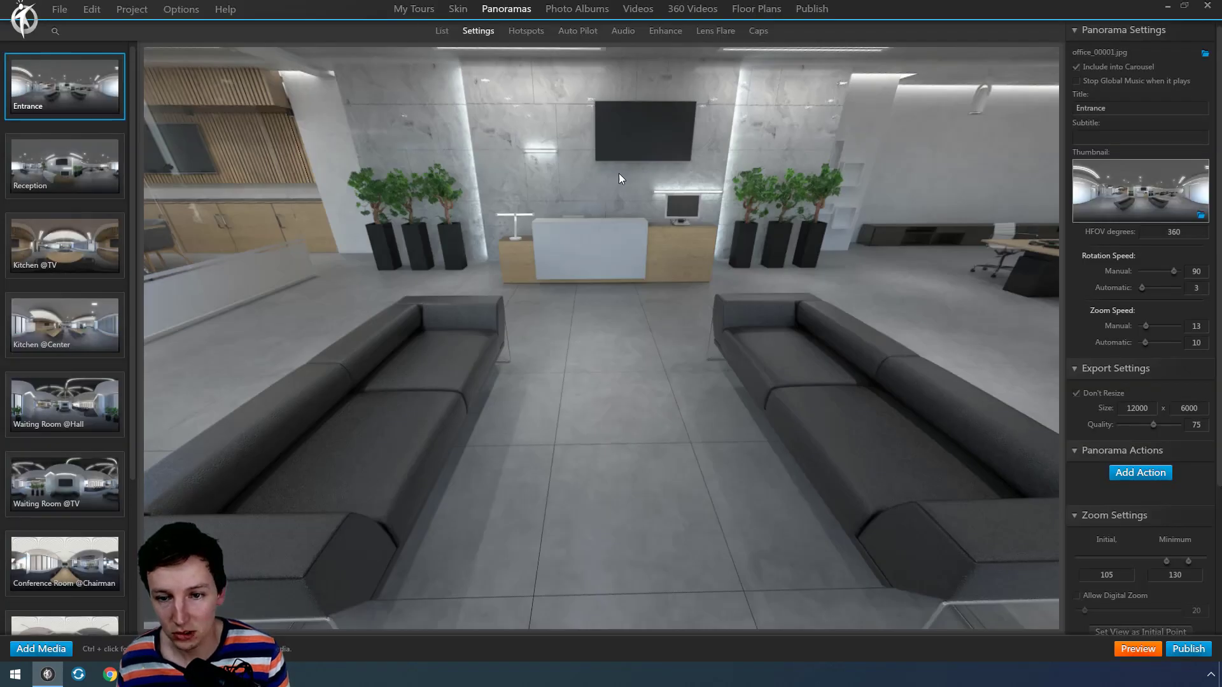
{"action": "left_click", "coordinate": [65, 166]}
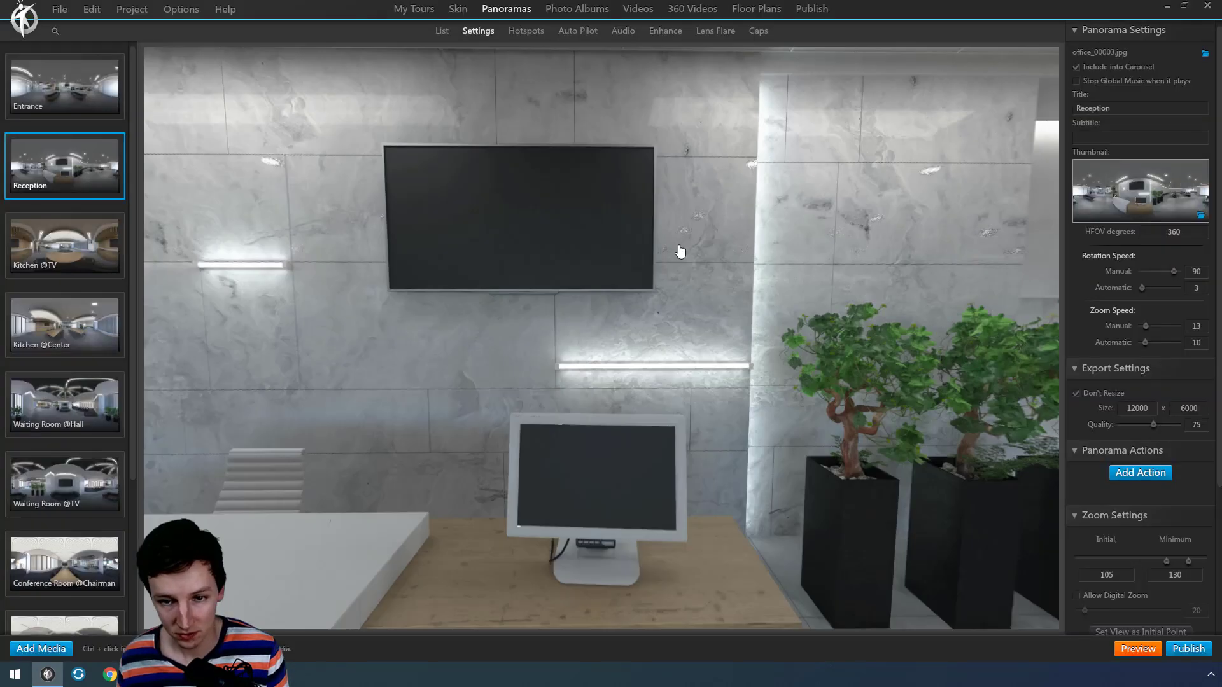
{"action": "left_click", "coordinate": [525, 31]}
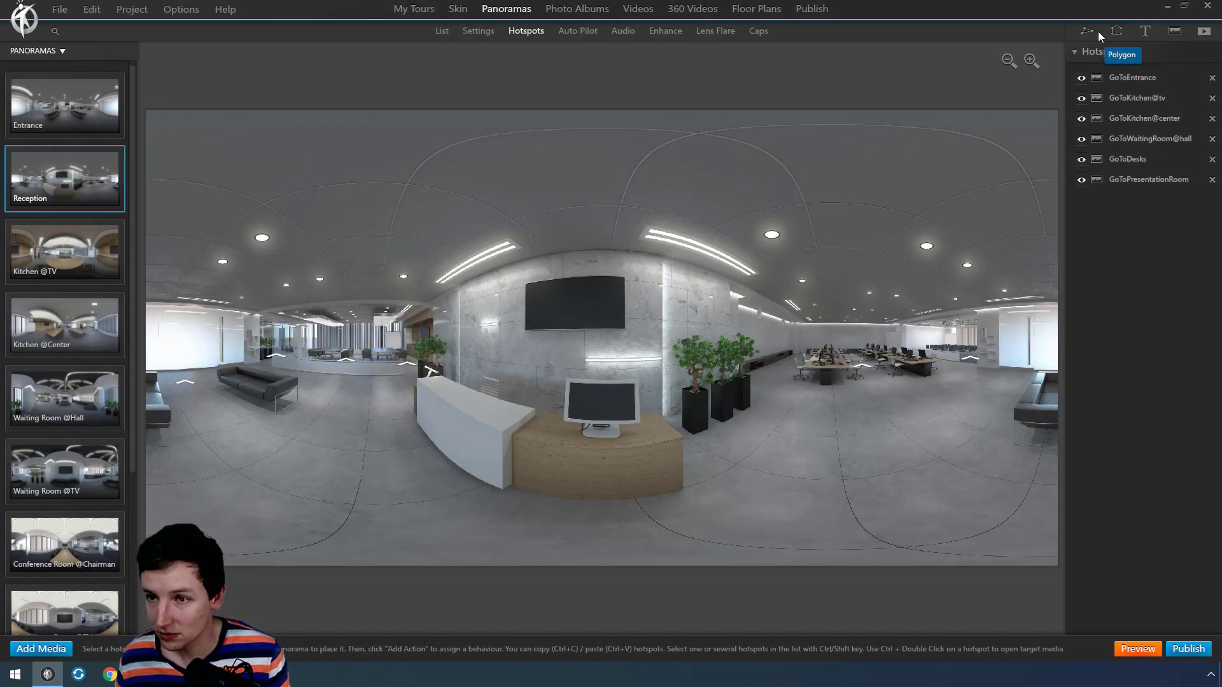
{"action": "left_click", "coordinate": [1086, 32]}
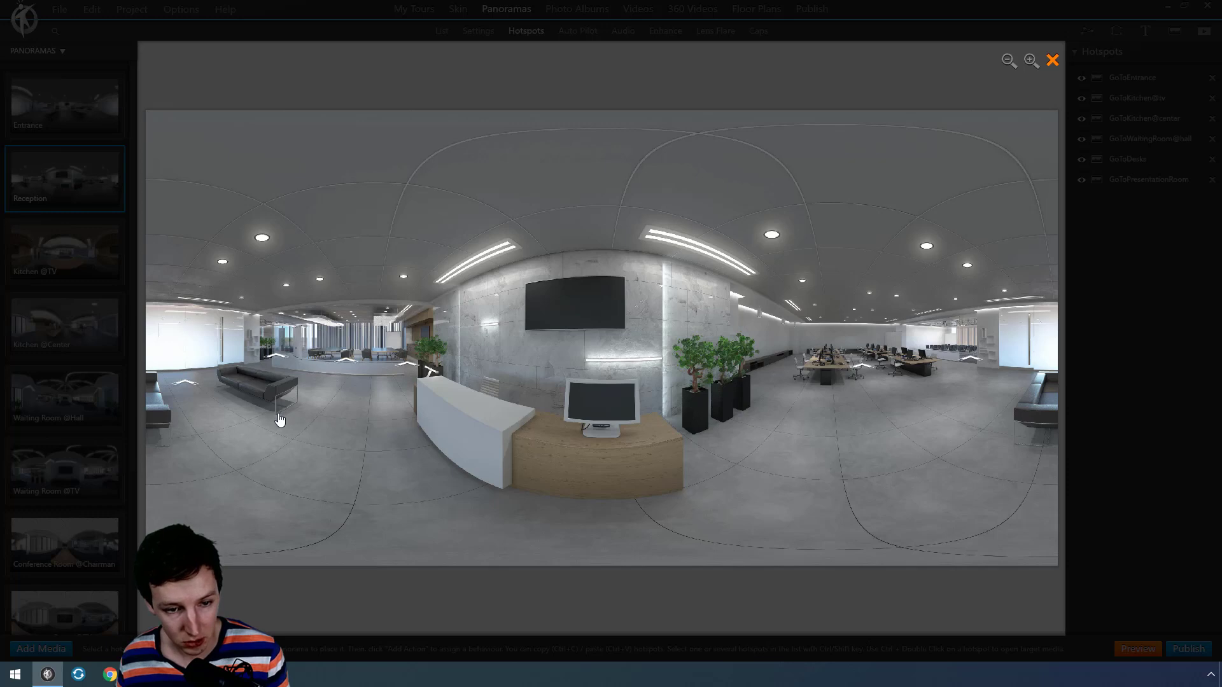
- Place corner points around the left sofa and double-click to close the polygon
{"action": "left_click", "coordinate": [295, 379]}
{"action": "left_click", "coordinate": [216, 367]}
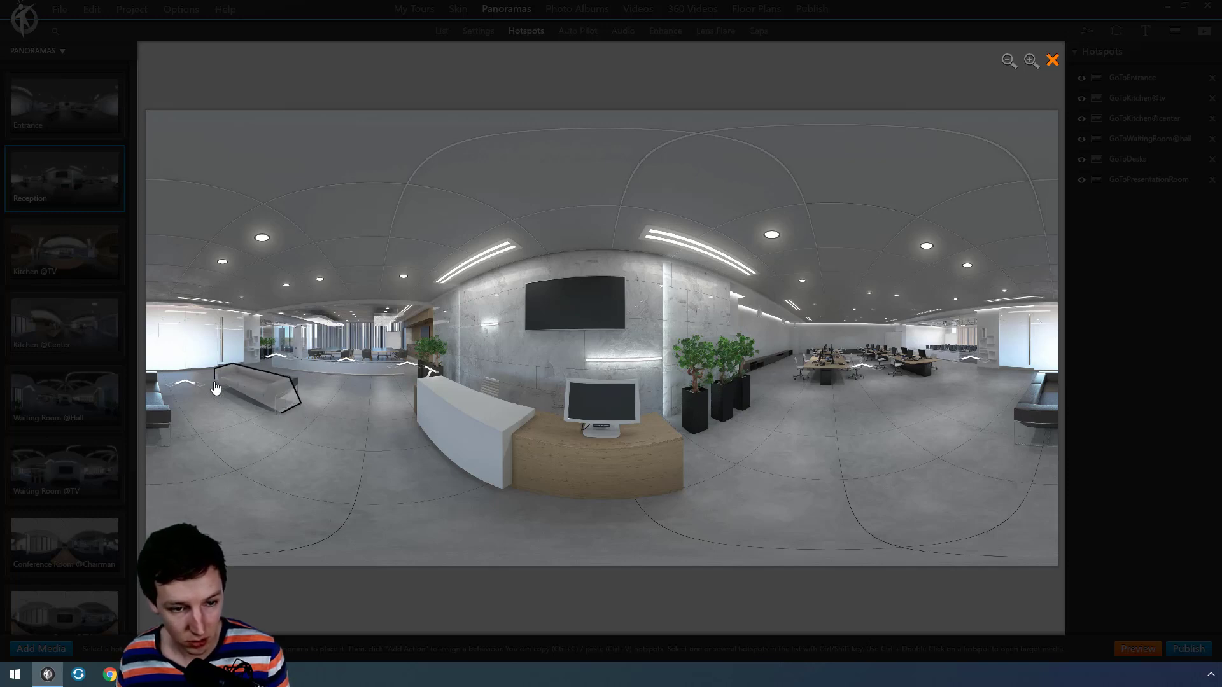
{"action": "left_click", "coordinate": [213, 387]}
{"action": "double_click", "coordinate": [283, 414]}
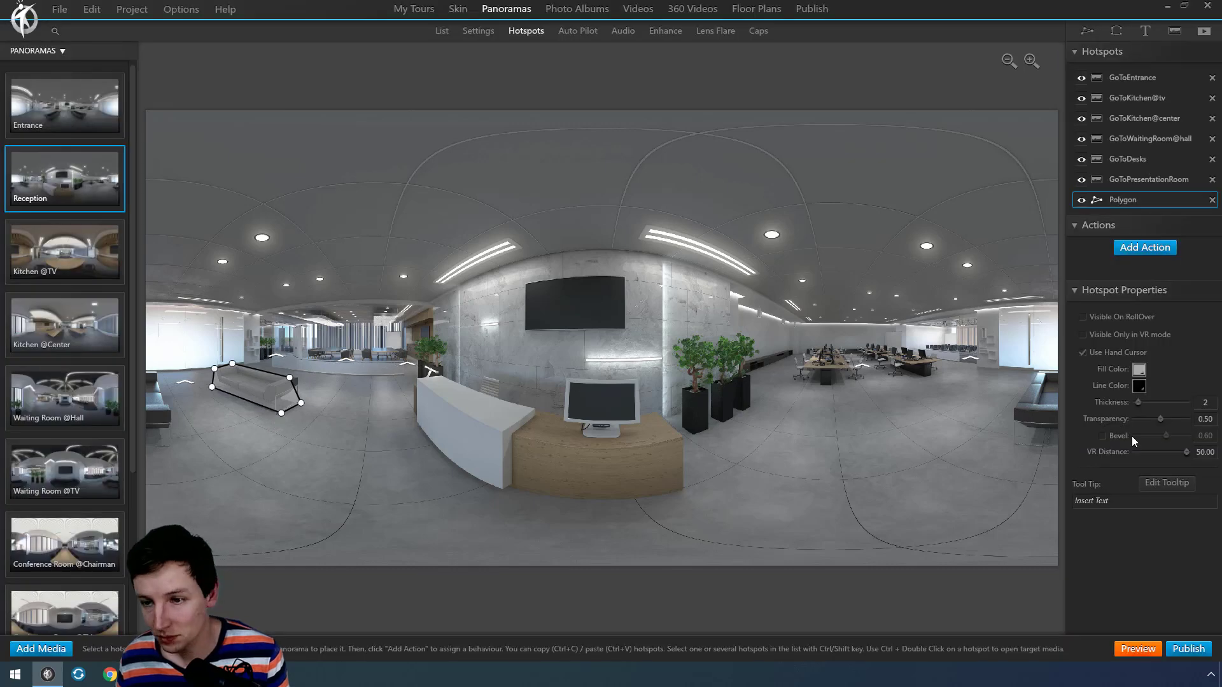
- Give the sofa hotspot an On Click Show Components action with PHOTOALBUM checked
{"action": "left_click", "coordinate": [1142, 252]}
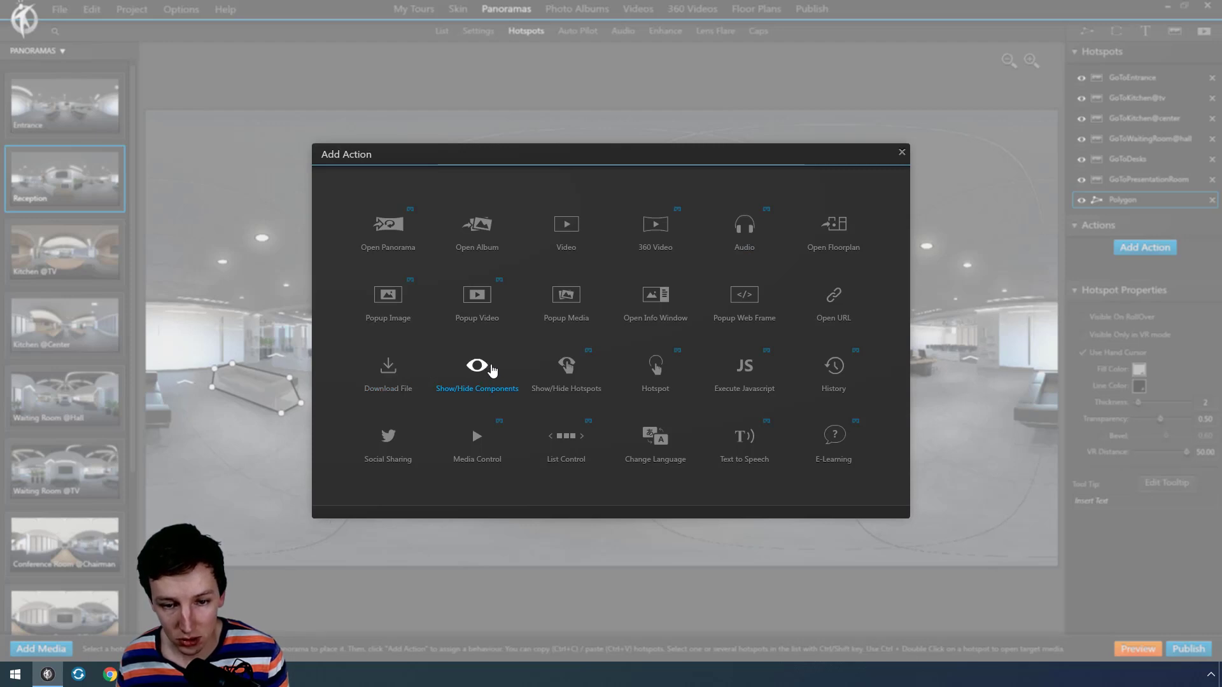
{"action": "left_click", "coordinate": [492, 370]}
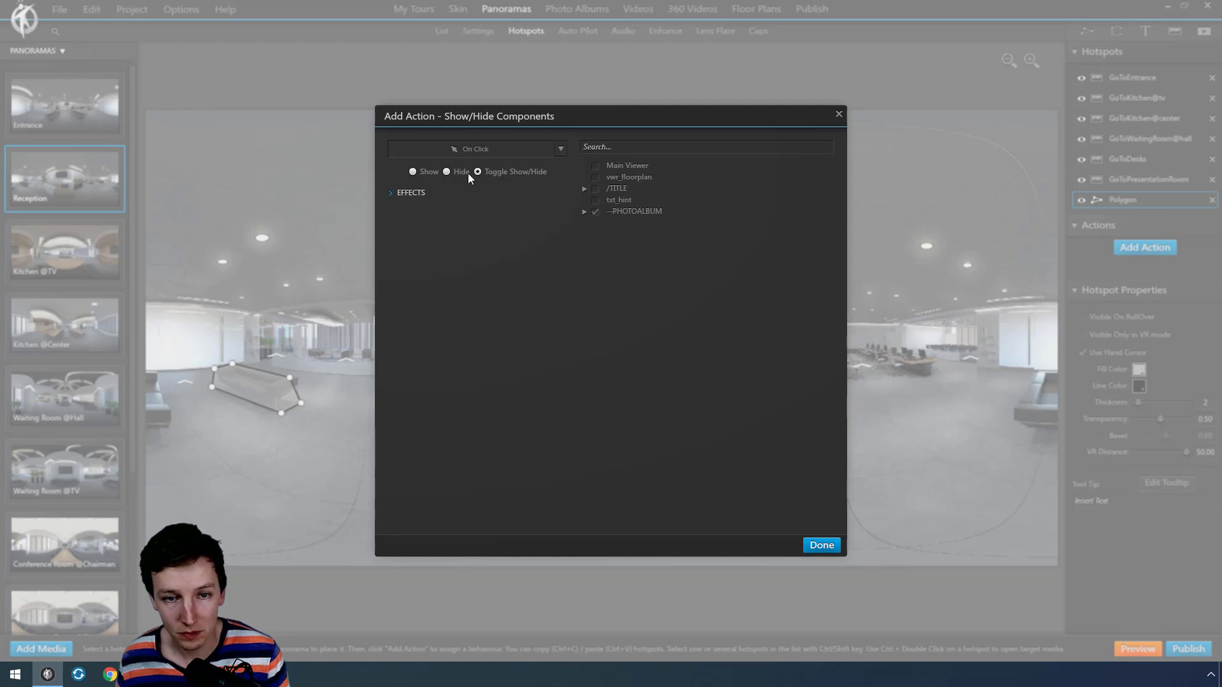
{"action": "left_click", "coordinate": [505, 148]}
{"action": "left_click", "coordinate": [469, 150]}
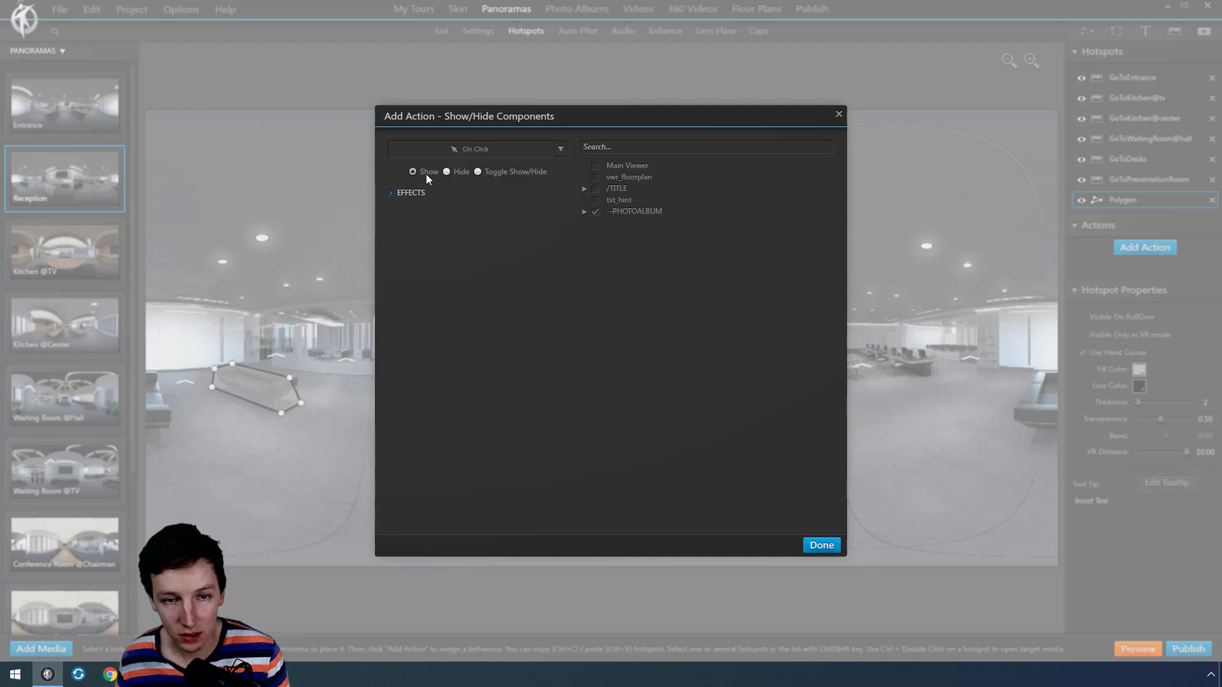
{"action": "left_click", "coordinate": [821, 545]}
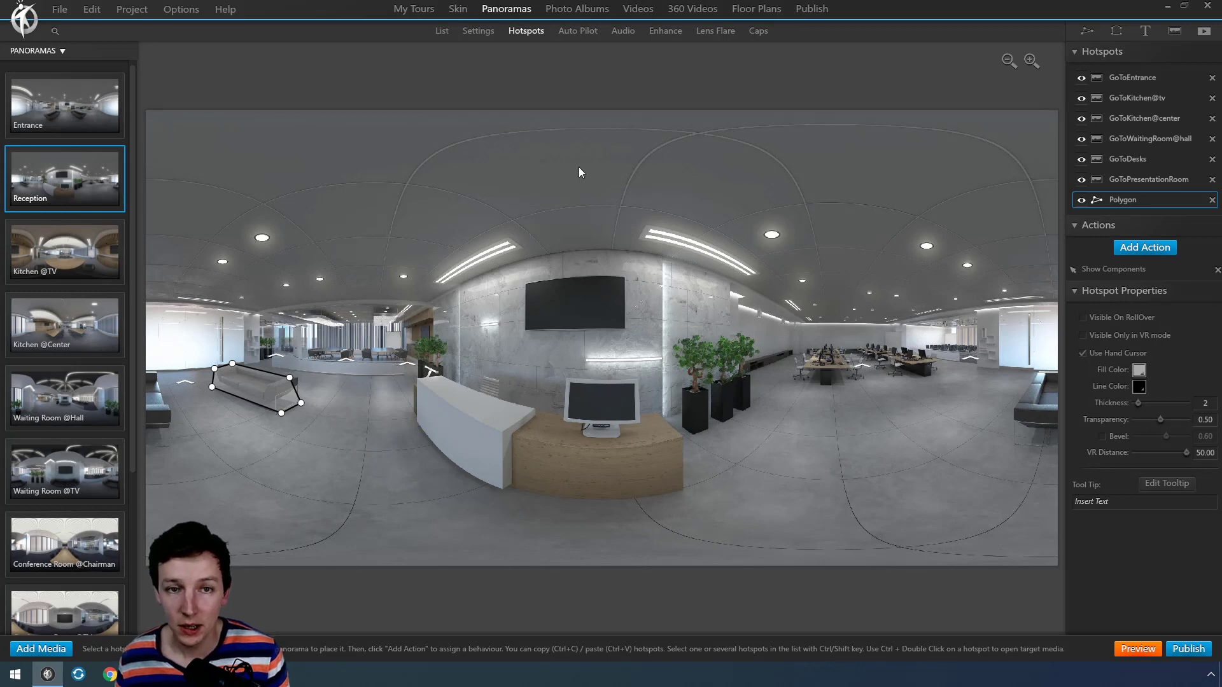
- In the Skin editor, delete Viewer photoalbum's Open Album action and re-hide PHOTOALBUM
{"action": "left_click", "coordinate": [458, 8]}
{"action": "left_click", "coordinate": [1087, 301]}
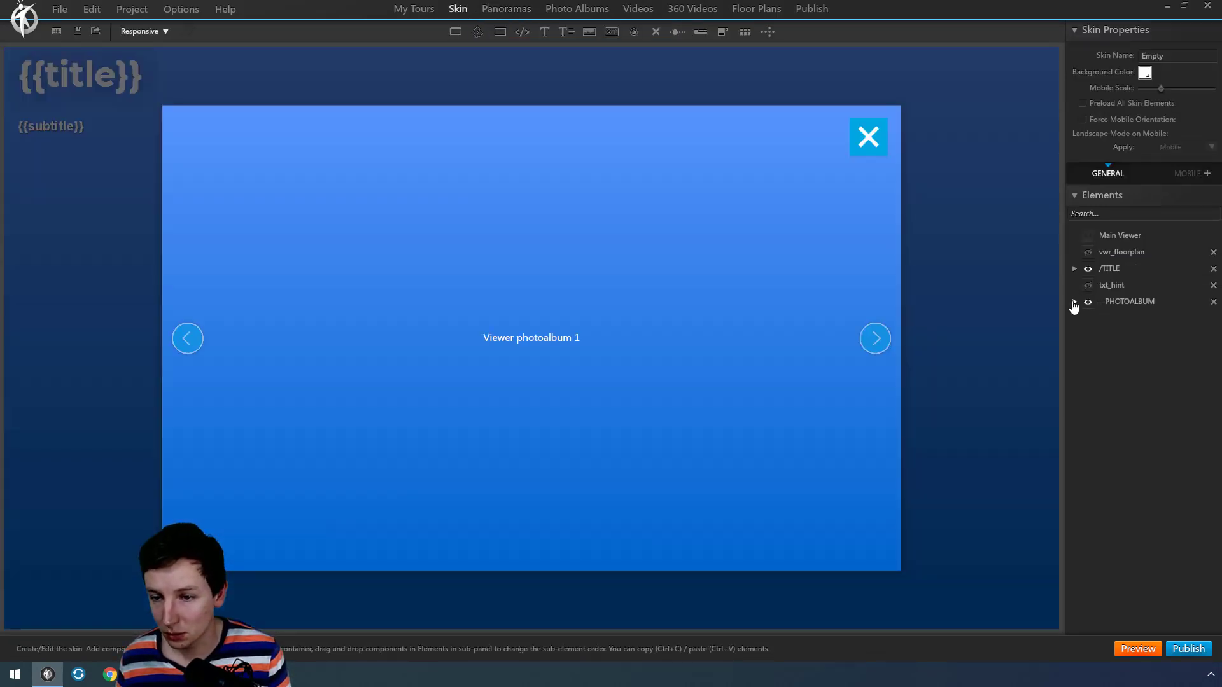
{"action": "left_click", "coordinate": [1084, 318]}
{"action": "left_click", "coordinate": [1156, 350]}
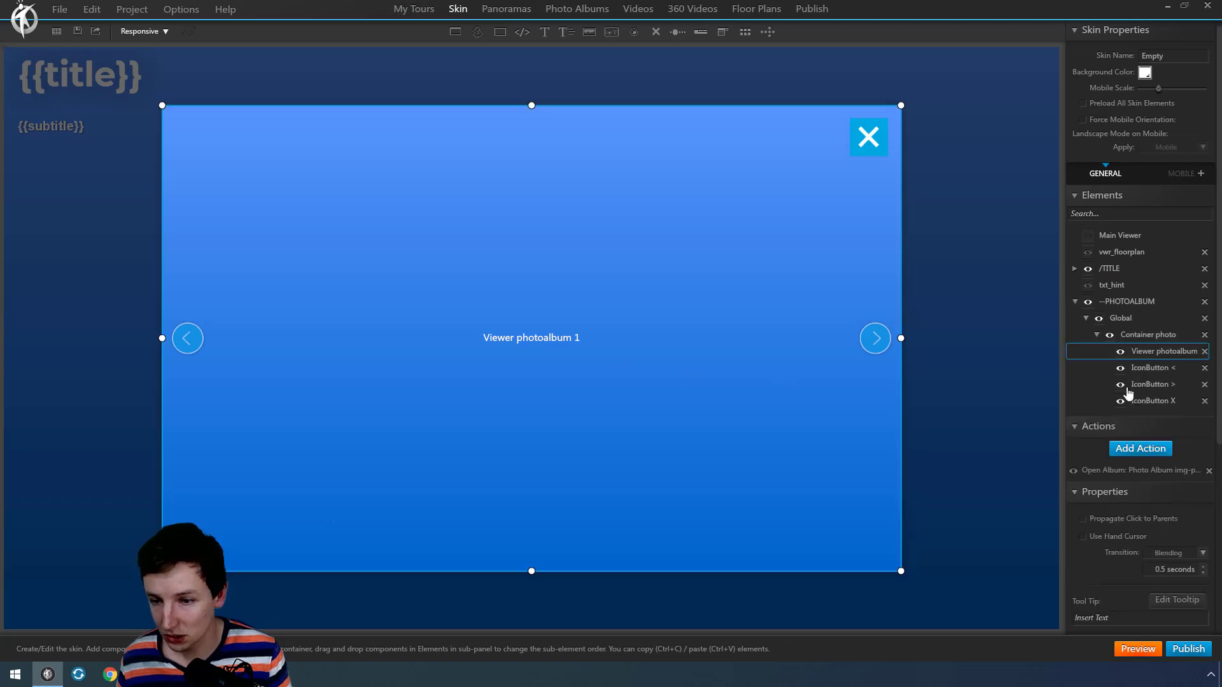
{"action": "left_click", "coordinate": [1208, 472]}
{"action": "left_click", "coordinate": [1087, 302]}
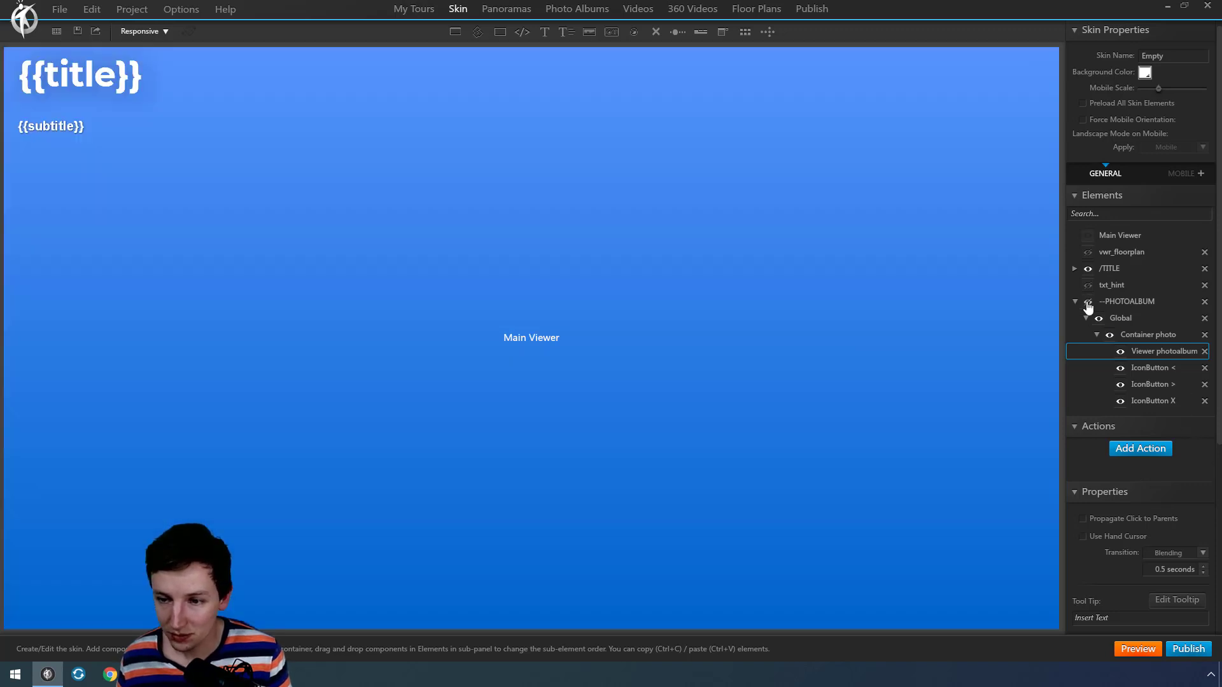
{"action": "left_click", "coordinate": [1075, 302]}
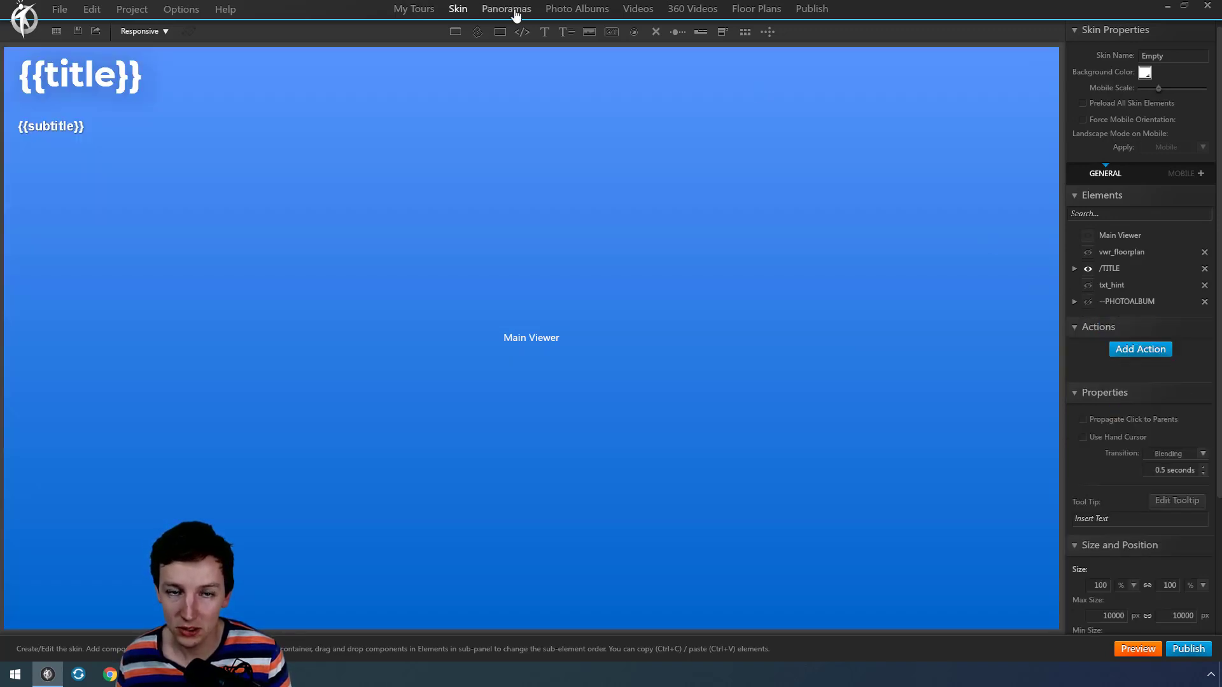
- Select the polygon hotspot around the sofa in the Reception panorama
{"action": "left_click", "coordinate": [506, 9]}
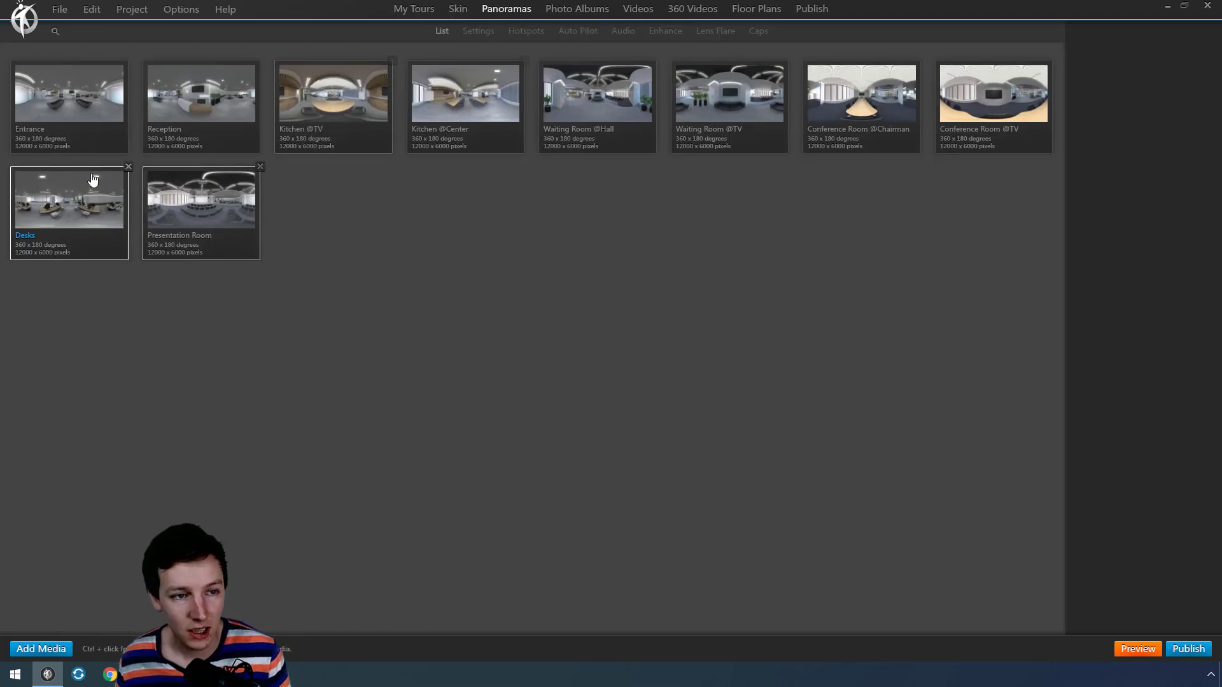
{"action": "left_click", "coordinate": [92, 107]}
{"action": "double_click", "coordinate": [52, 112]}
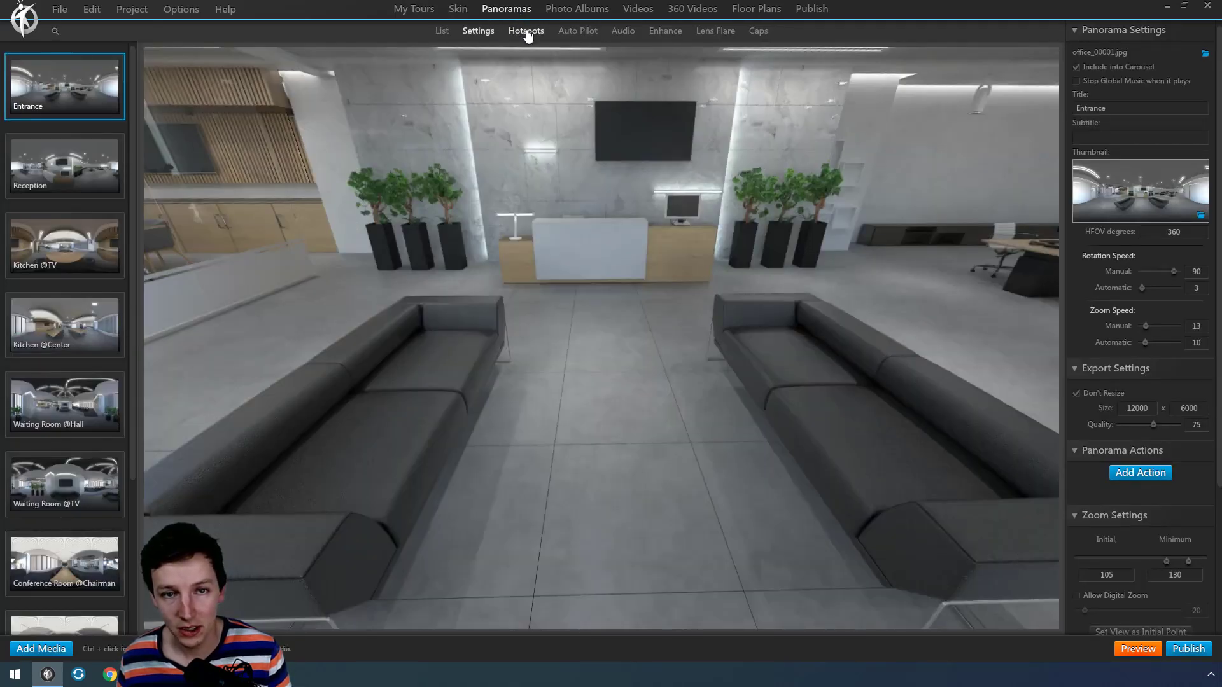
{"action": "left_click", "coordinate": [526, 31]}
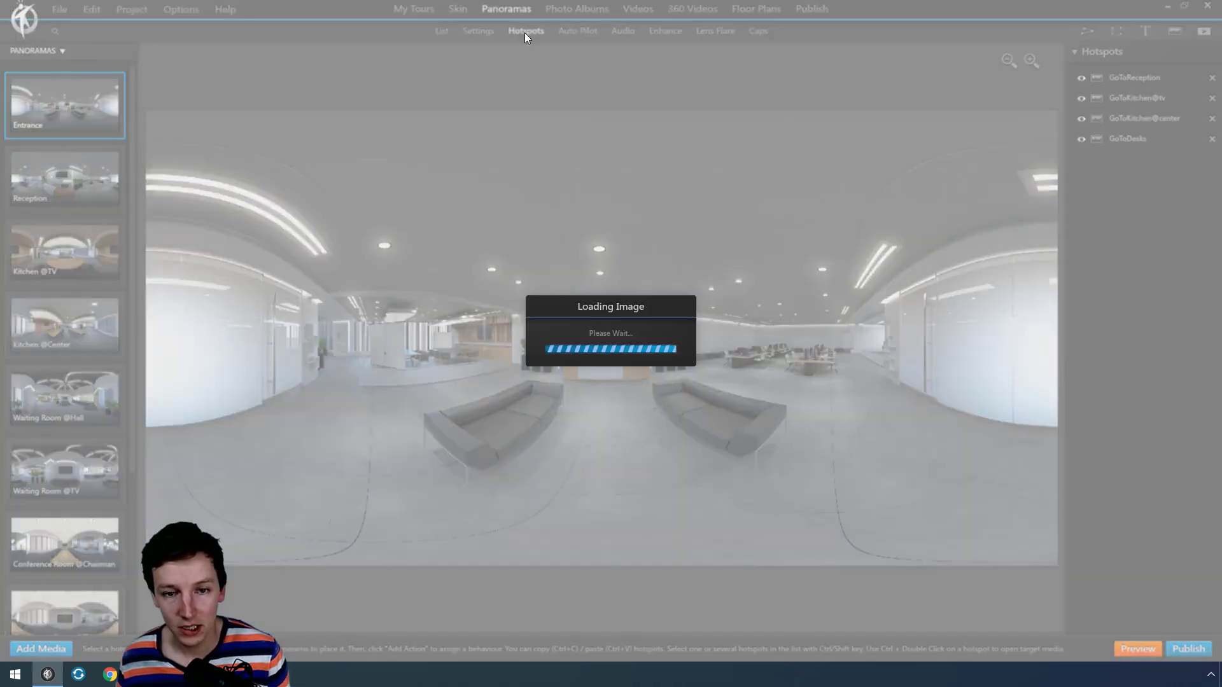
{"action": "left_click", "coordinate": [65, 176]}
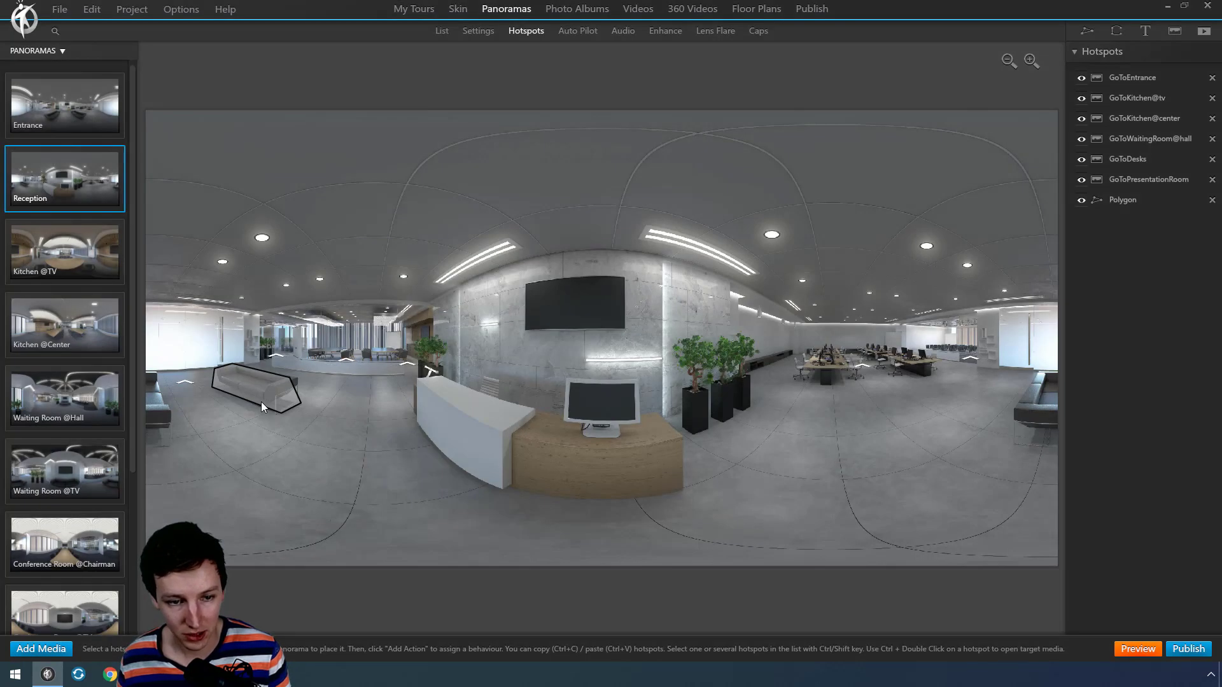
{"action": "left_click", "coordinate": [260, 401]}
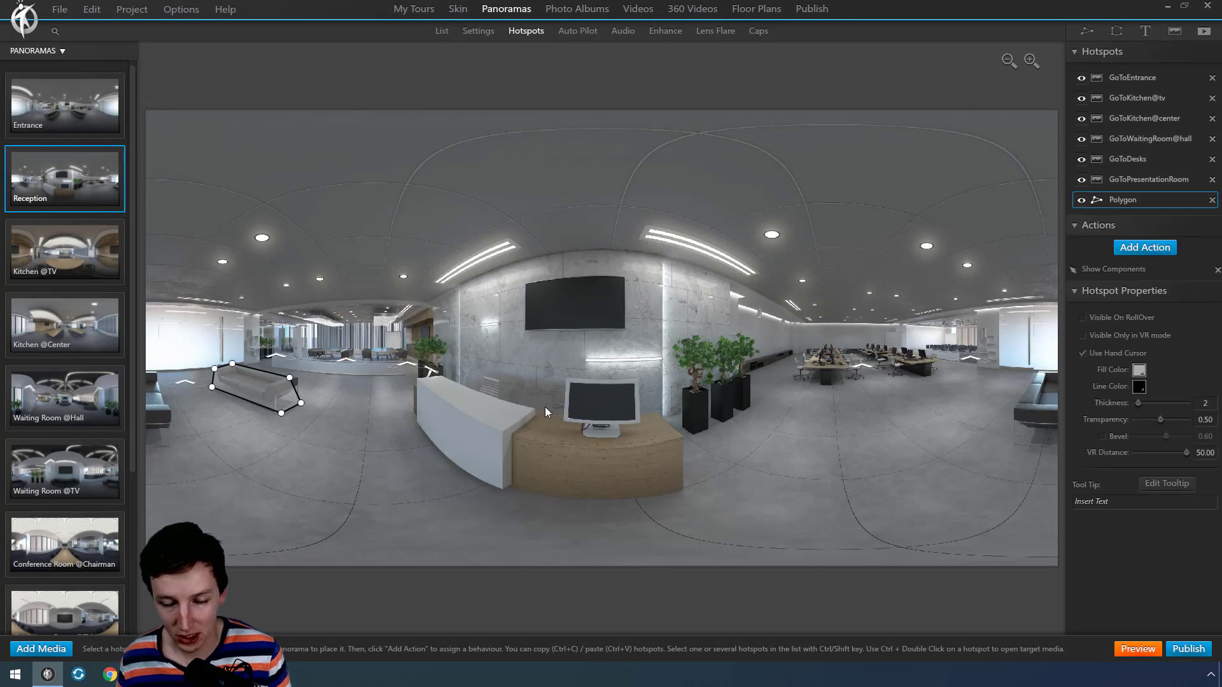
- Give the sofa hotspot an Open Album action for the photo album, then preview
{"action": "left_click", "coordinate": [1145, 248]}
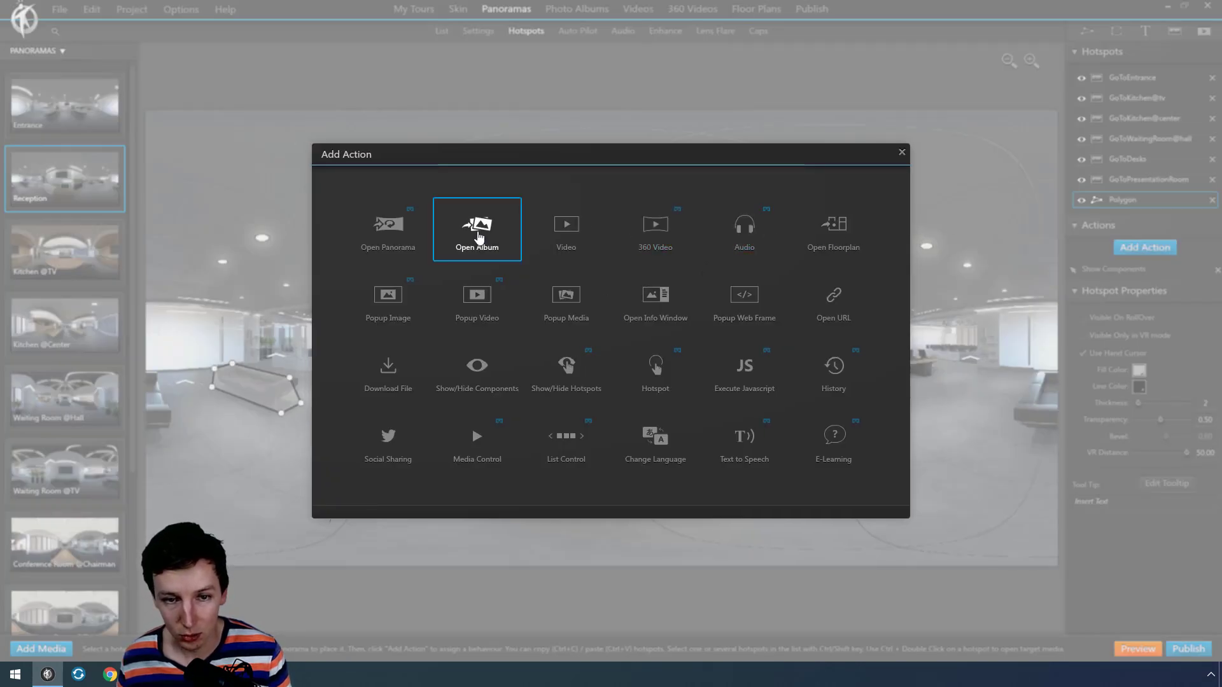
{"action": "left_click", "coordinate": [477, 239]}
{"action": "double_click", "coordinate": [396, 195]}
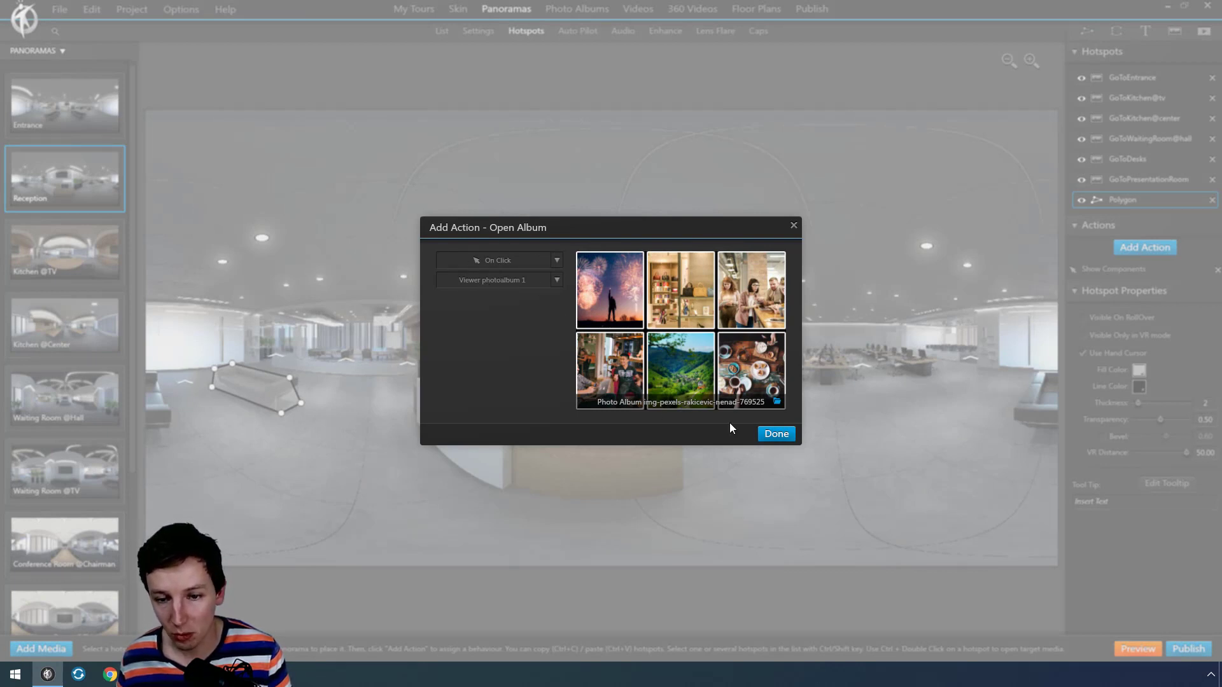
{"action": "left_click", "coordinate": [778, 434]}
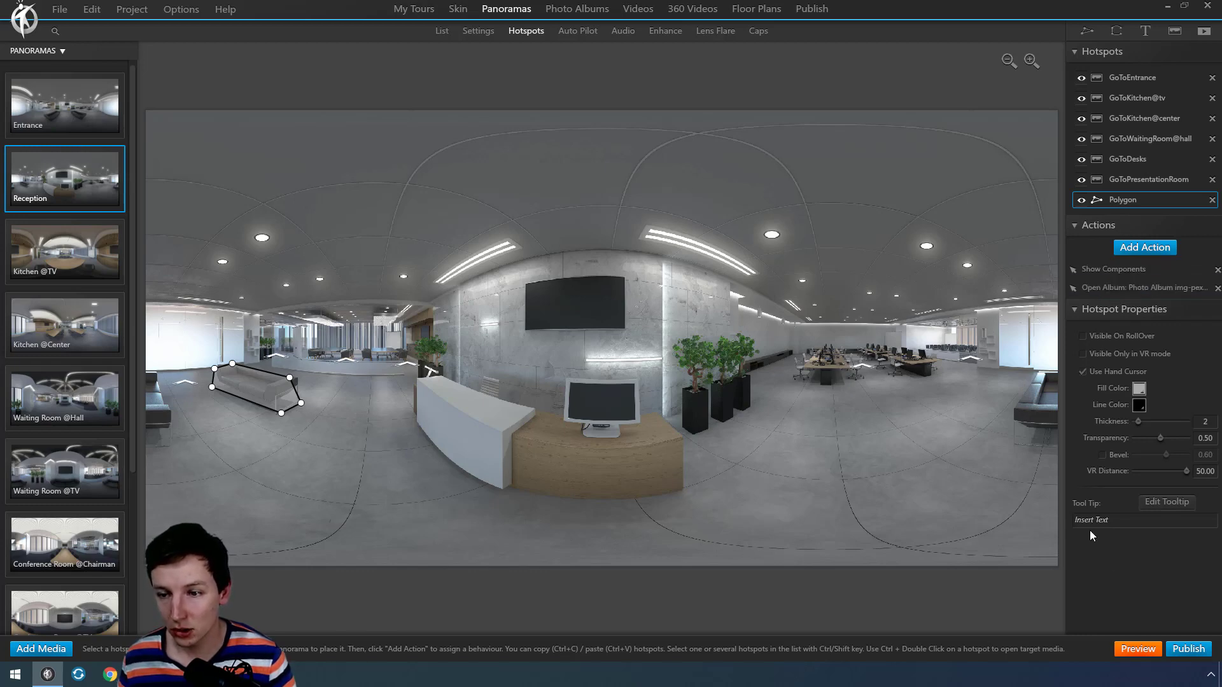
{"action": "left_click", "coordinate": [1138, 649]}
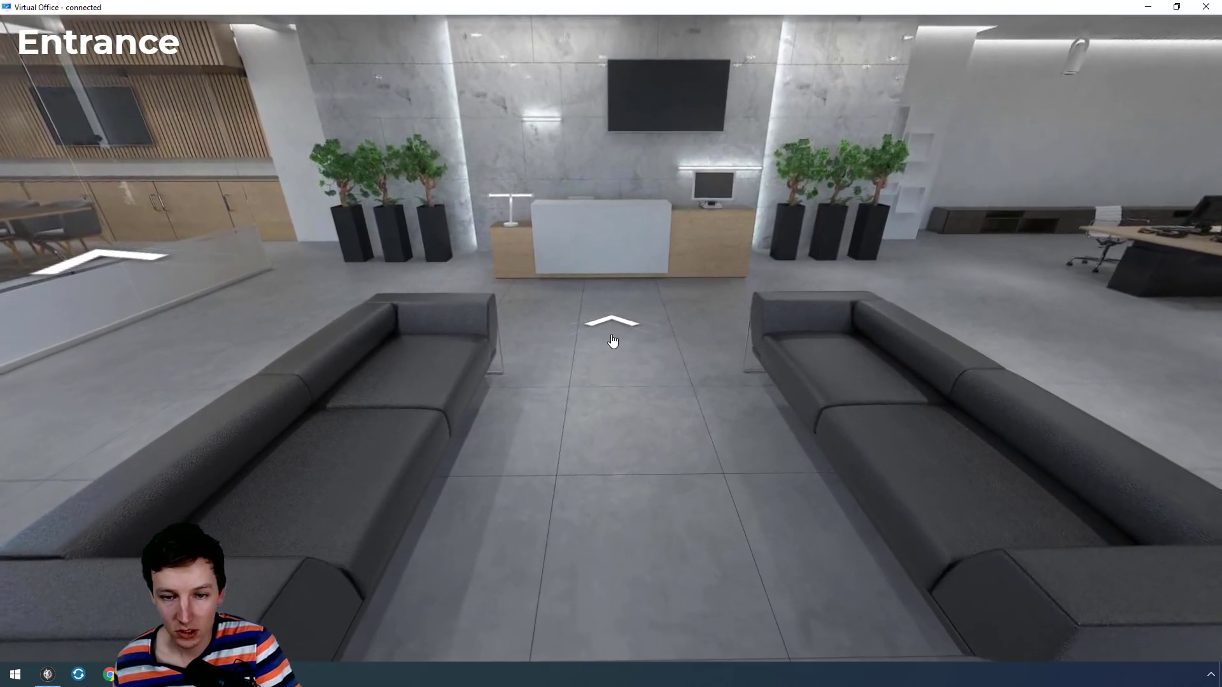
{"action": "left_click", "coordinate": [612, 328]}
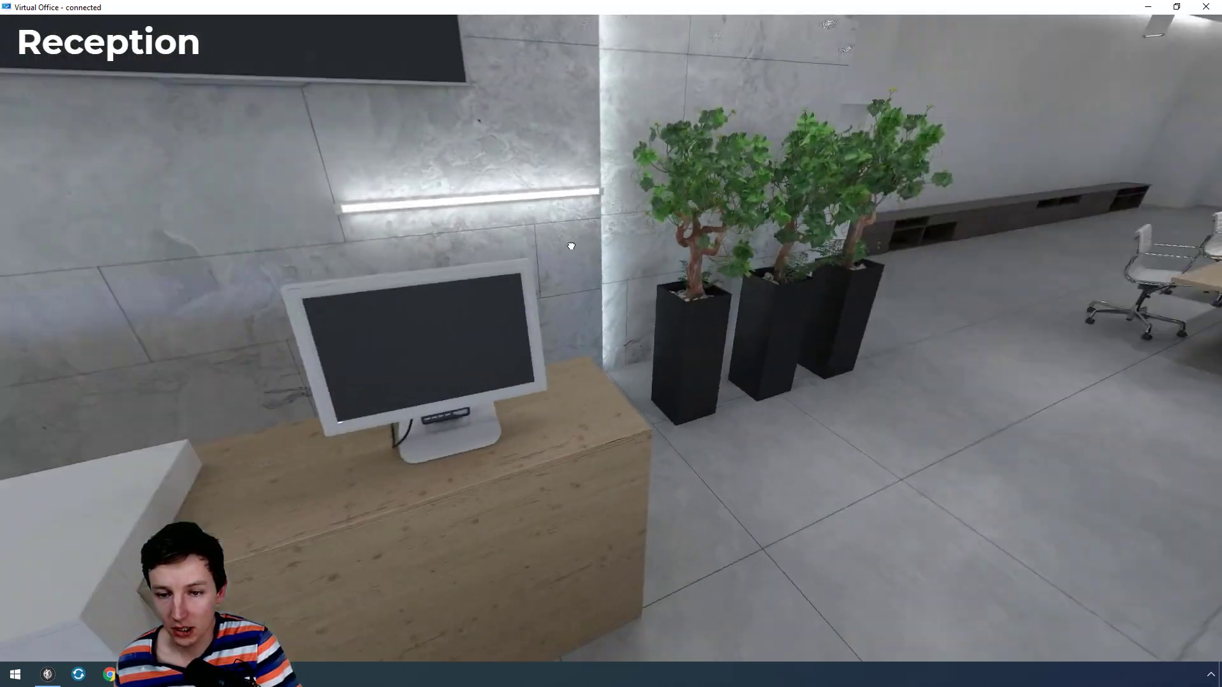
{"action": "mouse_move", "coordinate": [668, 286]}
{"action": "left_mouse_down"}
{"action": "mouse_move", "coordinate": [283, 261]}
{"action": "mouse_move", "coordinate": [324, 353]}
{"action": "left_mouse_up"}
{"action": "left_click", "coordinate": [734, 268]}
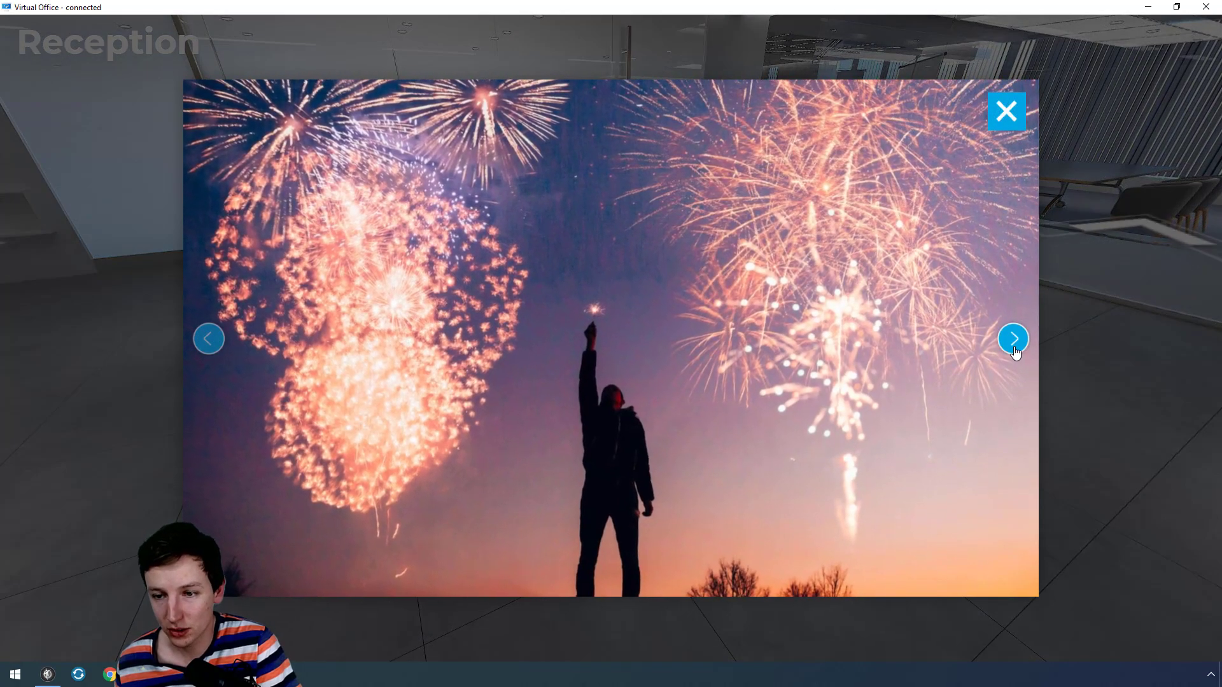
{"action": "left_click", "coordinate": [1013, 339]}
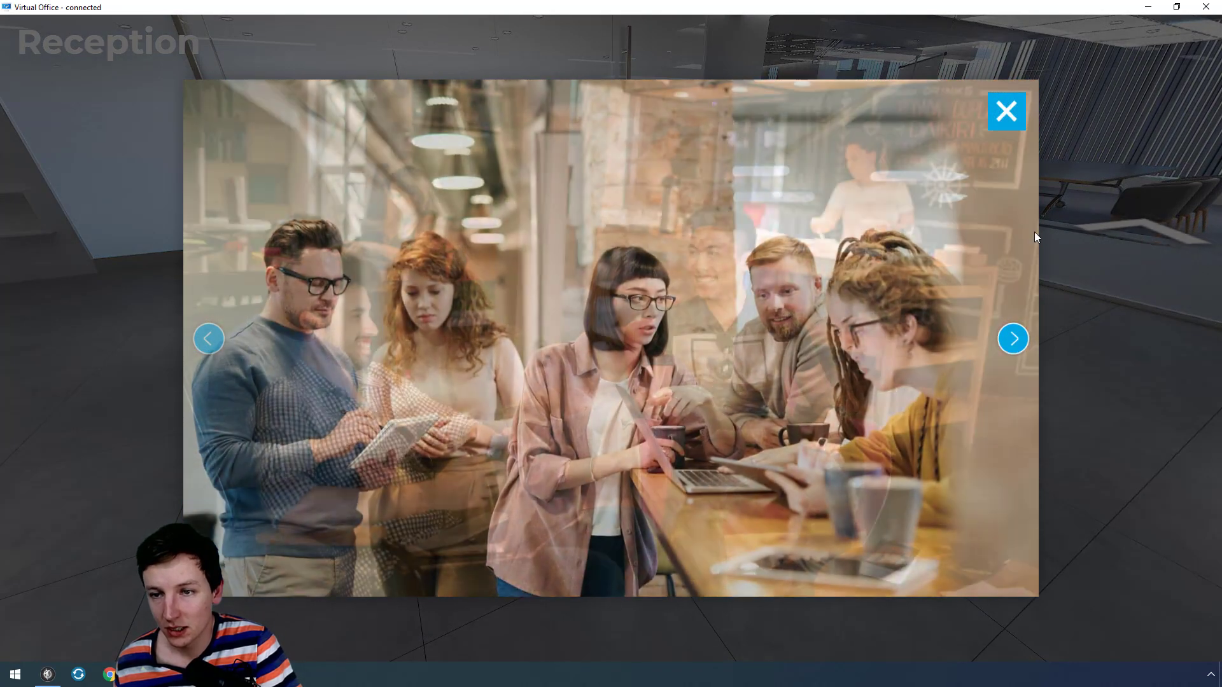
{"action": "left_click", "coordinate": [1012, 339]}
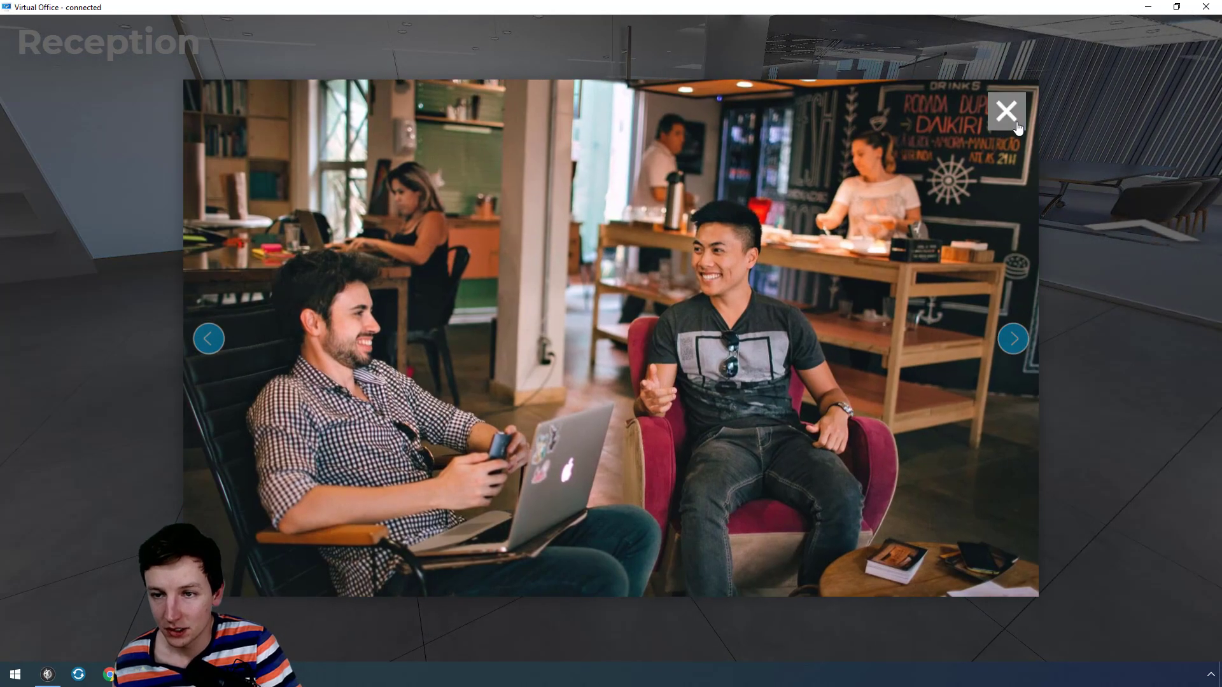
{"action": "left_click", "coordinate": [1007, 111]}
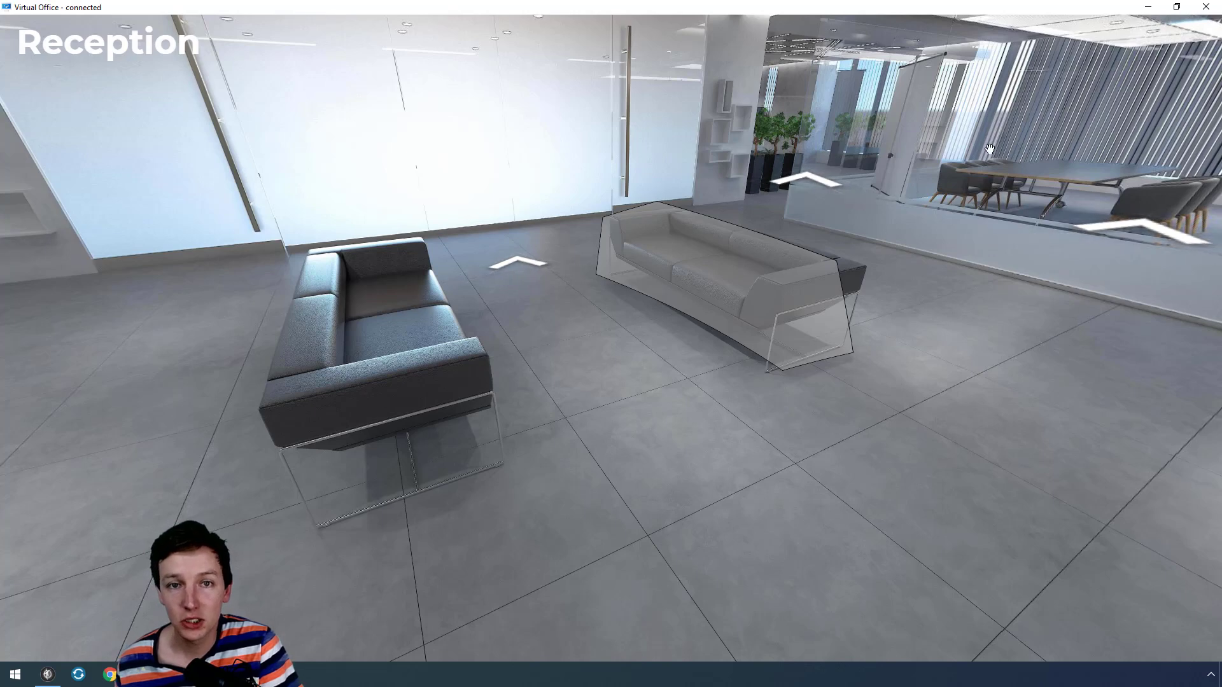
- Create a new photo album from the green village photo
{"action": "key", "text": "alt+Tab"}
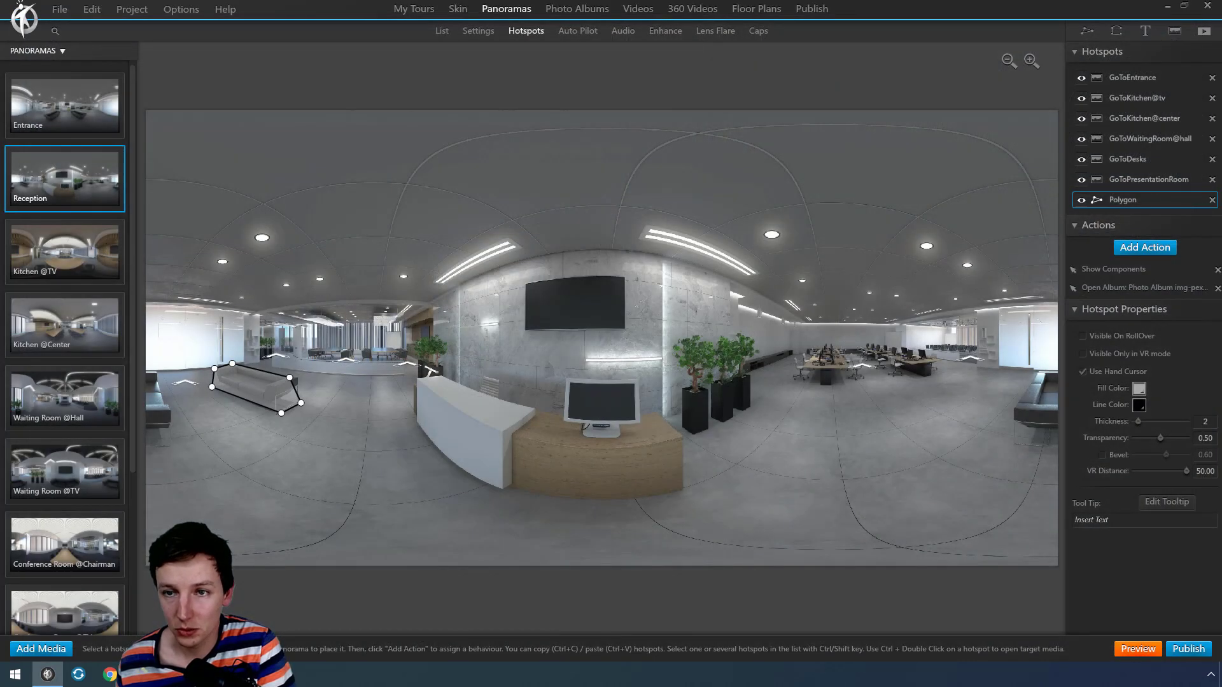
{"action": "left_click", "coordinate": [577, 8]}
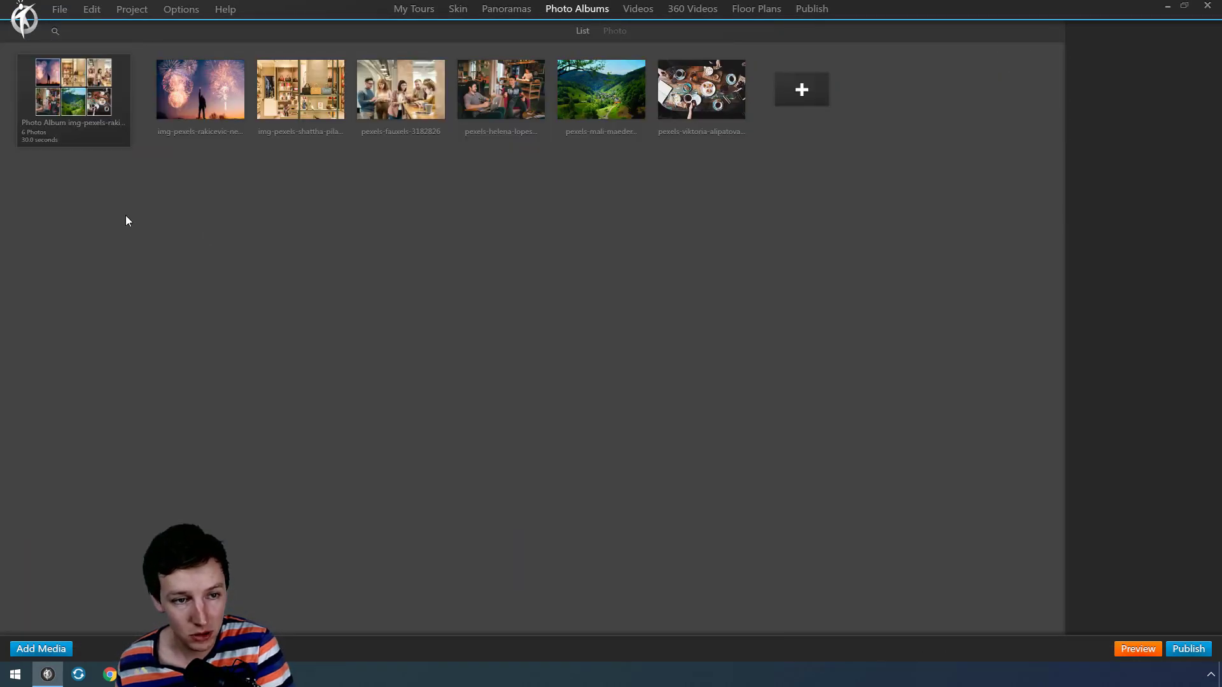
{"action": "left_click", "coordinate": [44, 651]}
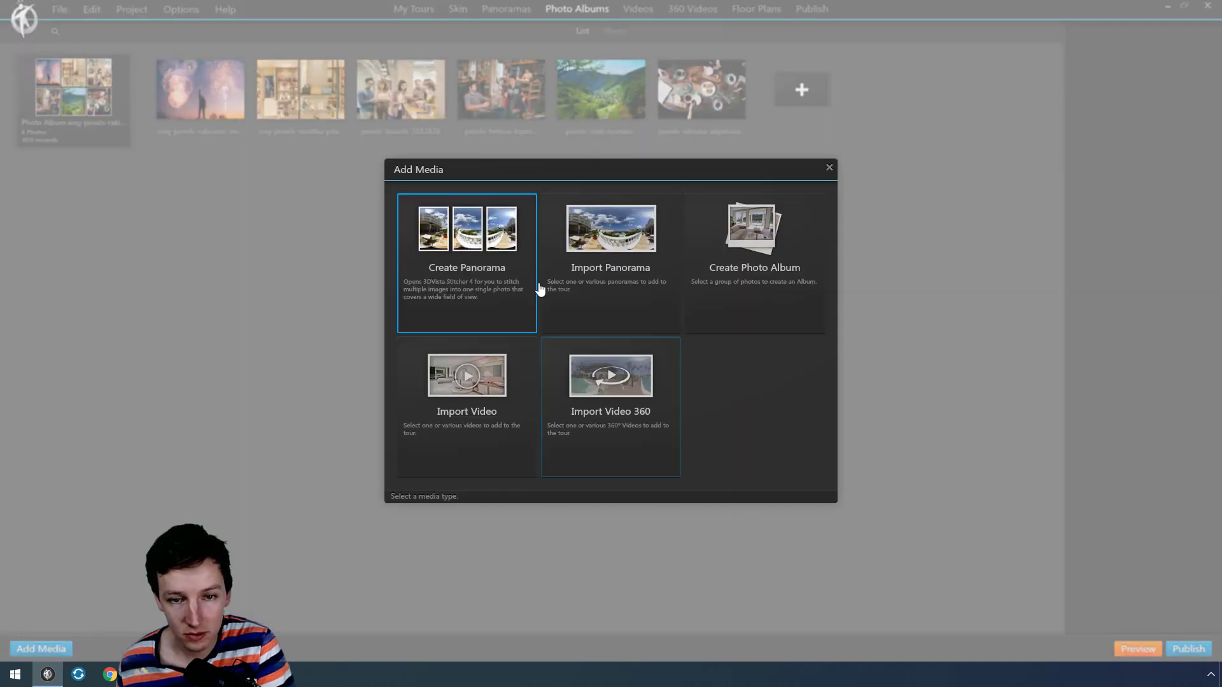
{"action": "left_click", "coordinate": [754, 262]}
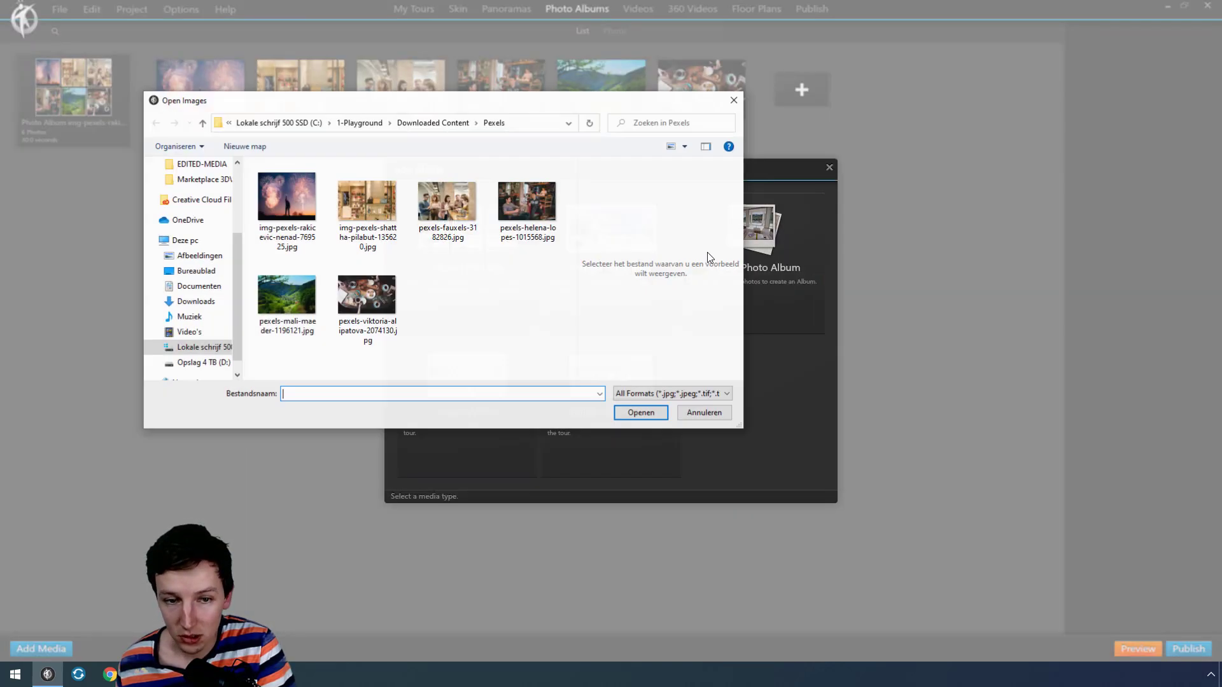
{"action": "left_click", "coordinate": [288, 300]}
{"action": "double_click", "coordinate": [288, 300]}
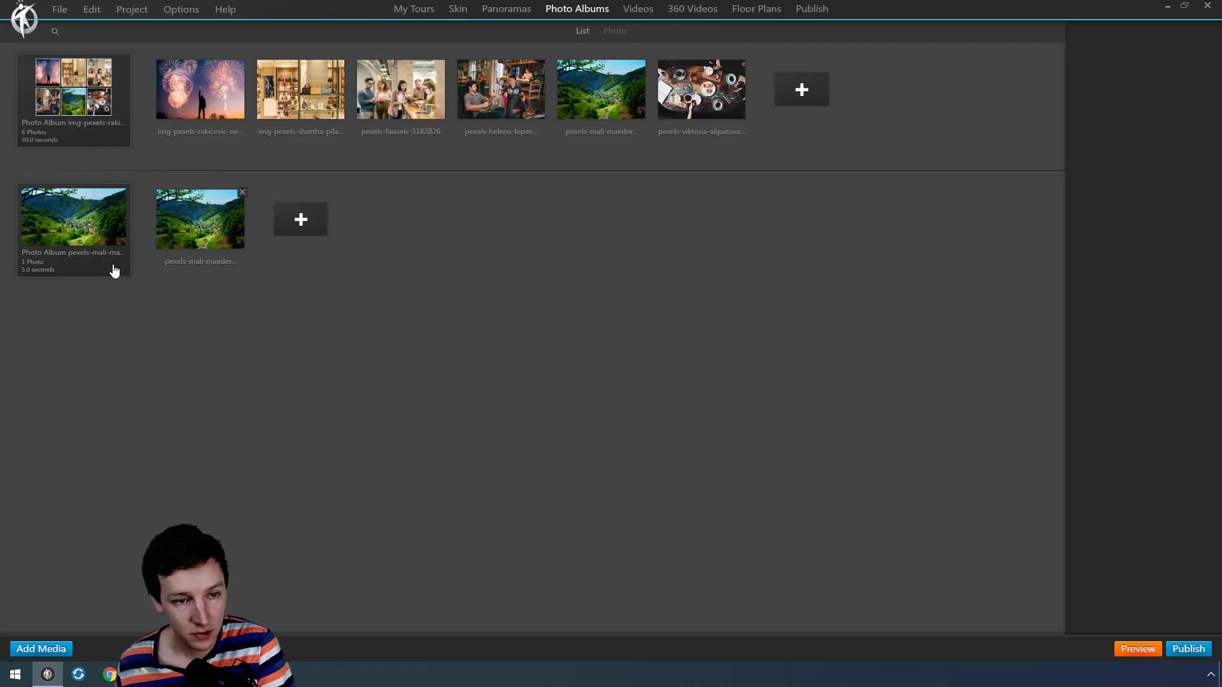
- Select the new village album and its title text for renaming
{"action": "left_click", "coordinate": [67, 234]}
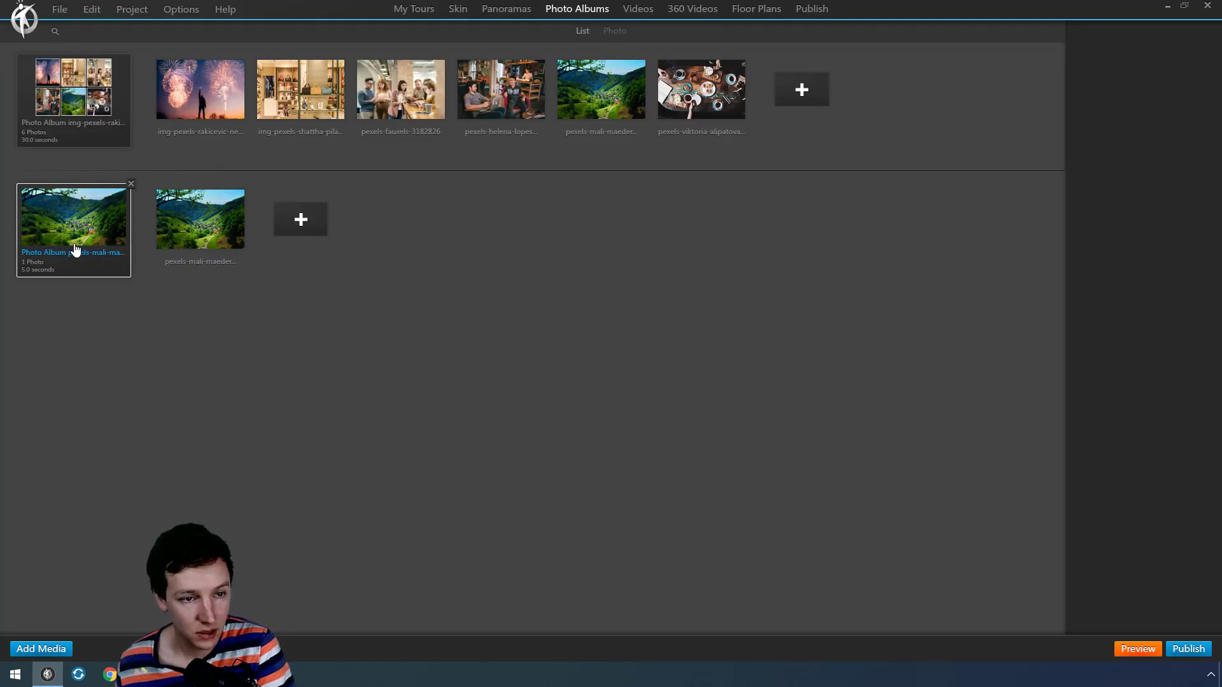
{"action": "left_click", "coordinate": [1153, 134]}
{"action": "double_click", "coordinate": [1153, 134]}
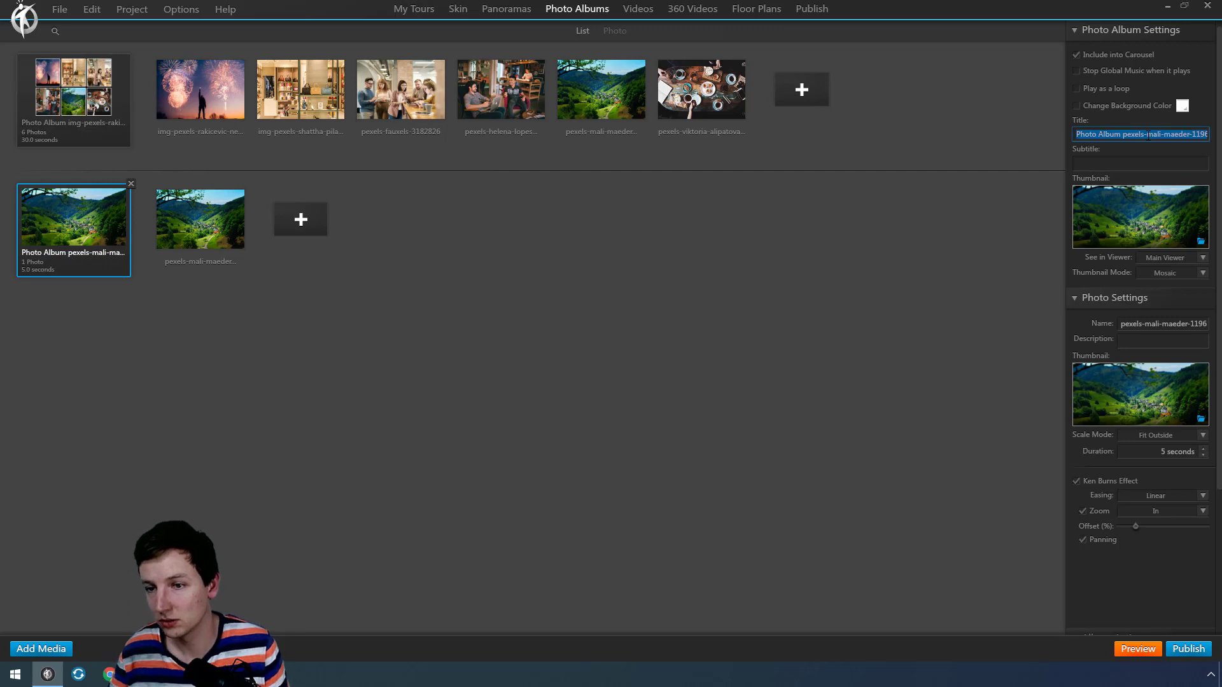
{"action": "type", "text": "Album 2"}
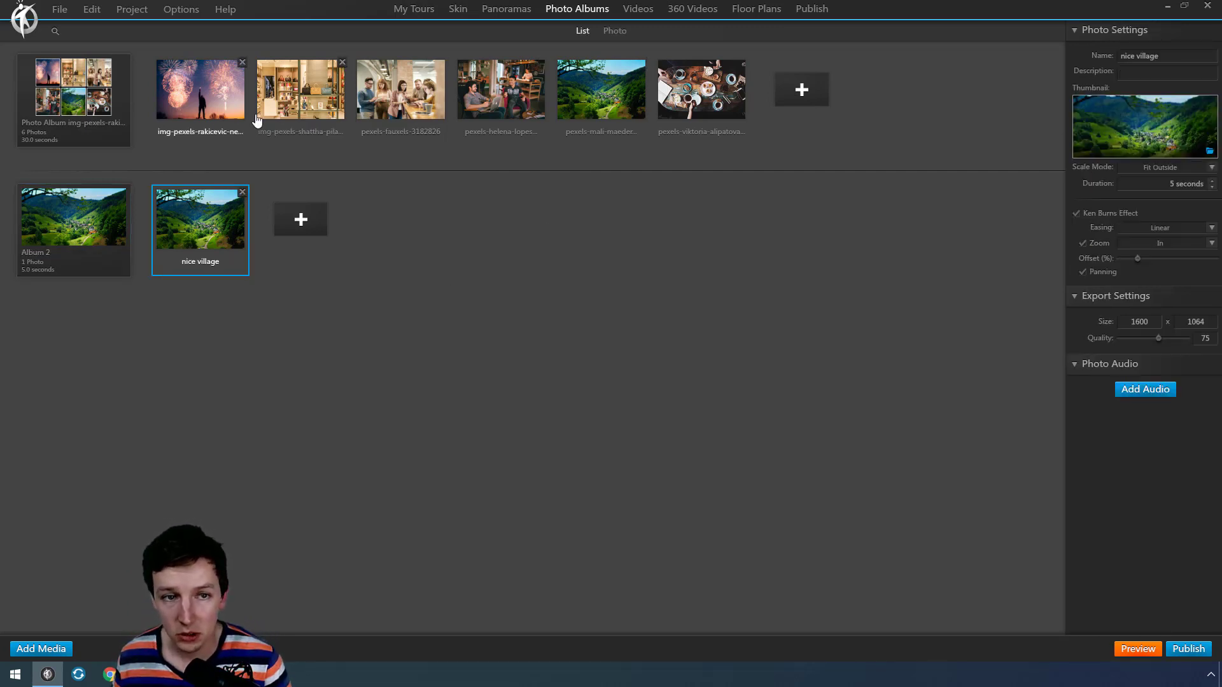
- Check the first album's viewer, then set Album 2's See in Viewer to Viewer photoalbum 1
{"action": "left_click", "coordinate": [507, 10]}
{"action": "left_click", "coordinate": [577, 9]}
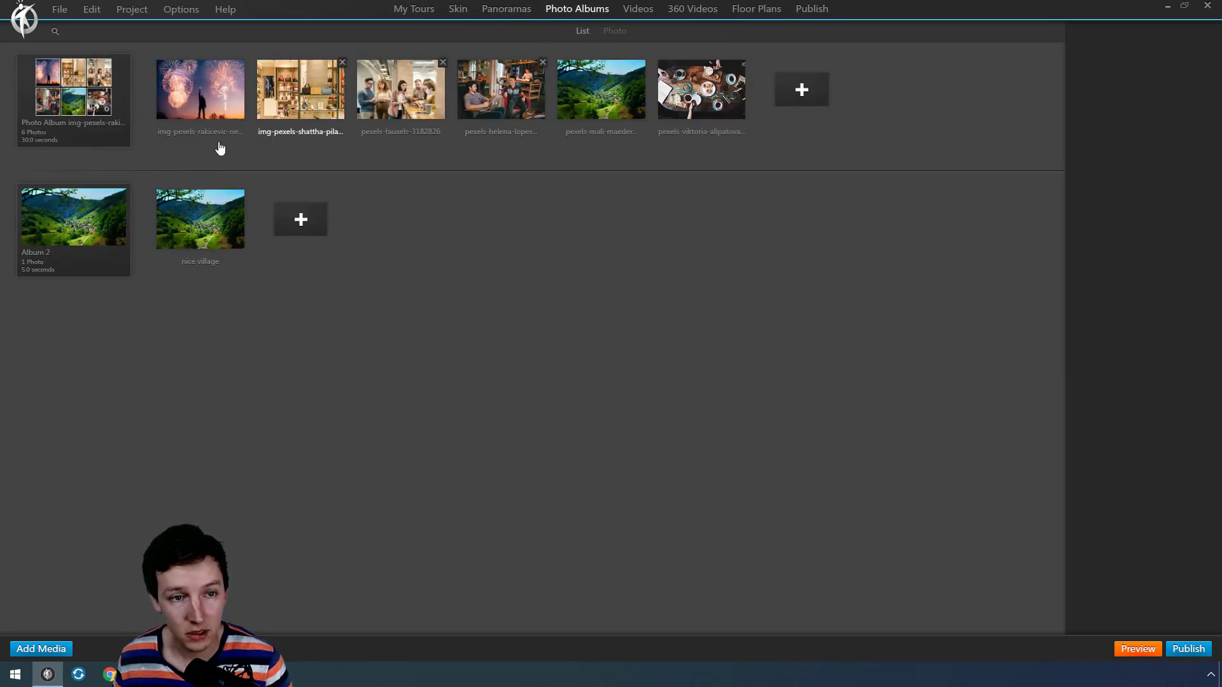
{"action": "left_click", "coordinate": [89, 99]}
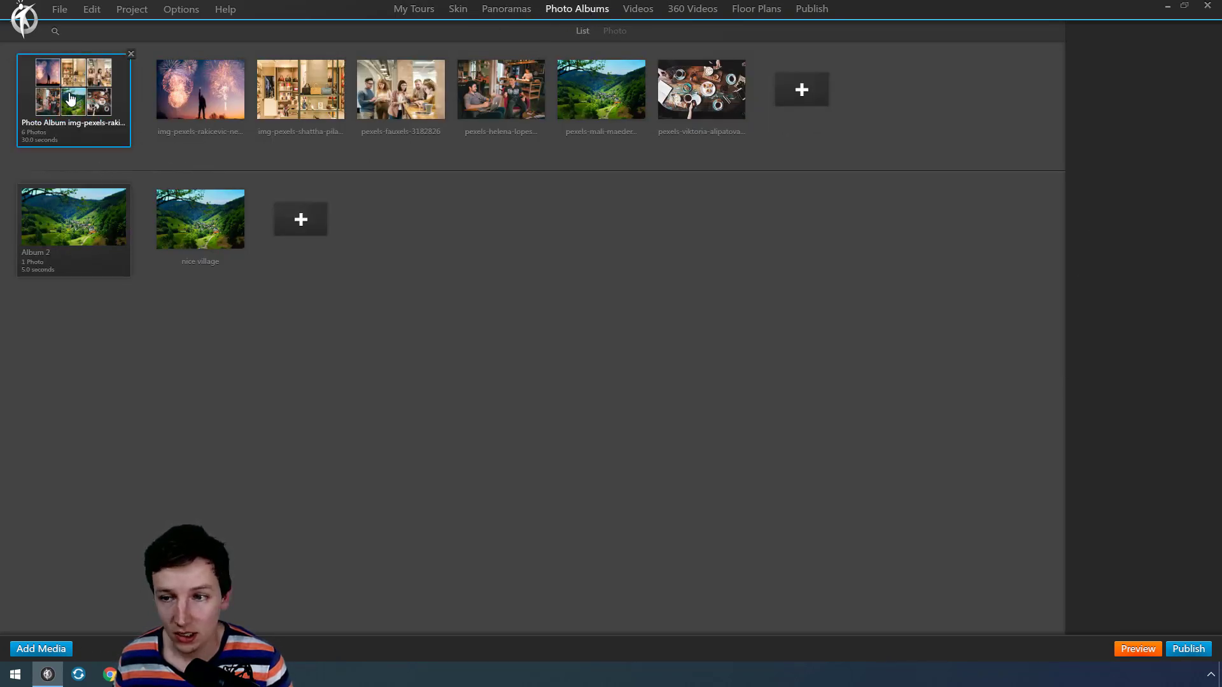
{"action": "left_click", "coordinate": [1160, 257]}
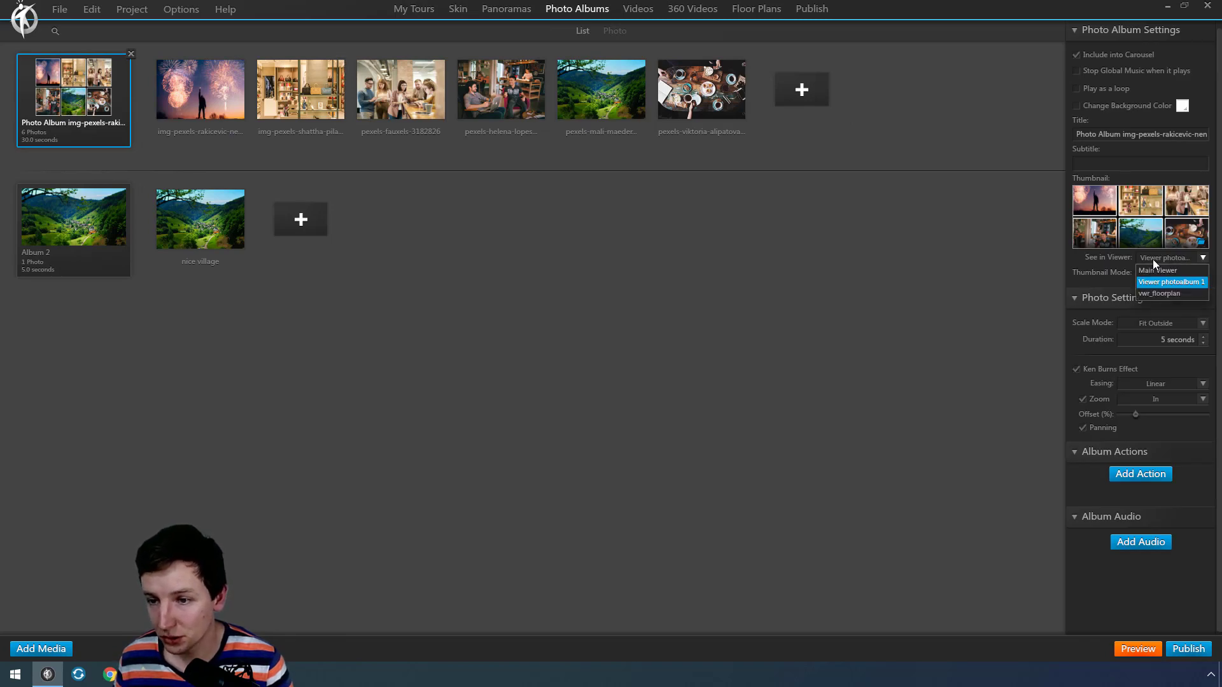
{"action": "left_click", "coordinate": [1154, 265]}
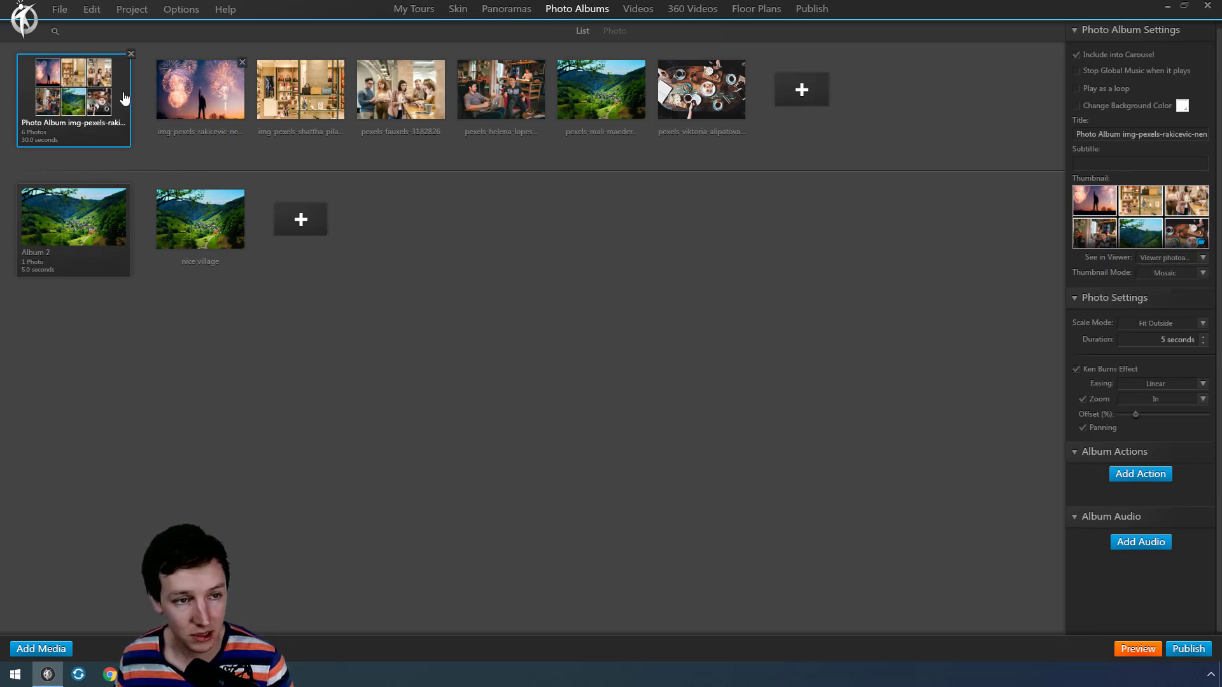
{"action": "left_click", "coordinate": [74, 230]}
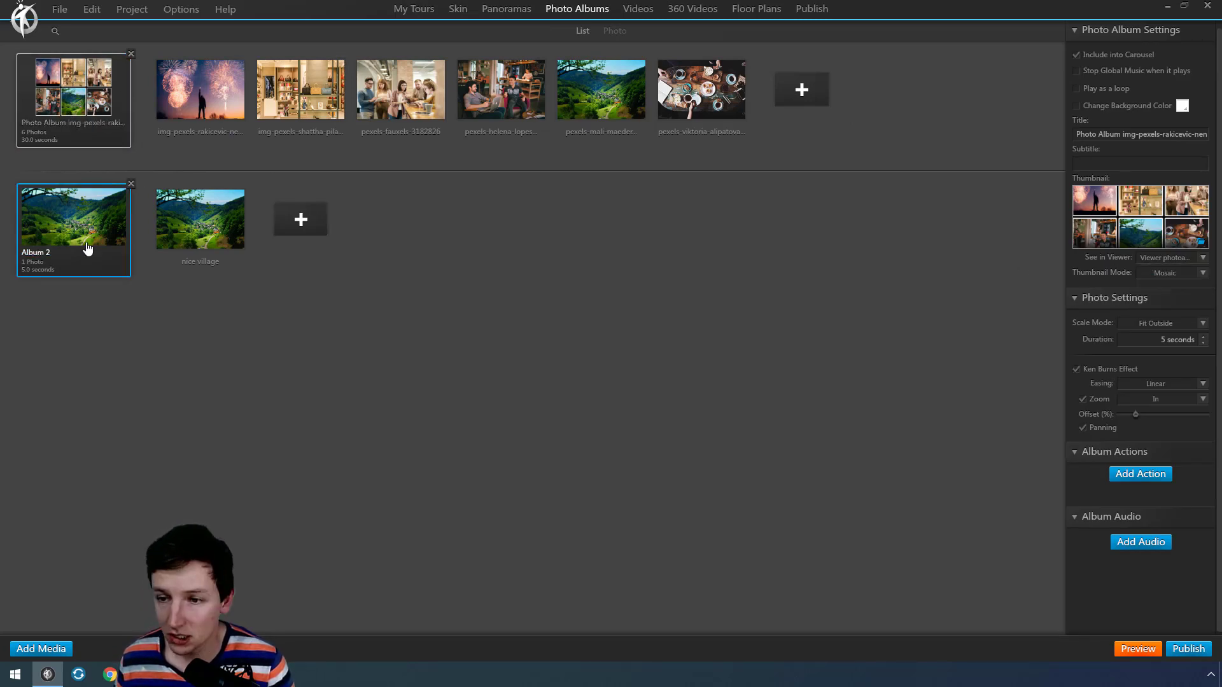
{"action": "left_click", "coordinate": [1173, 261]}
{"action": "left_click", "coordinate": [1169, 285]}
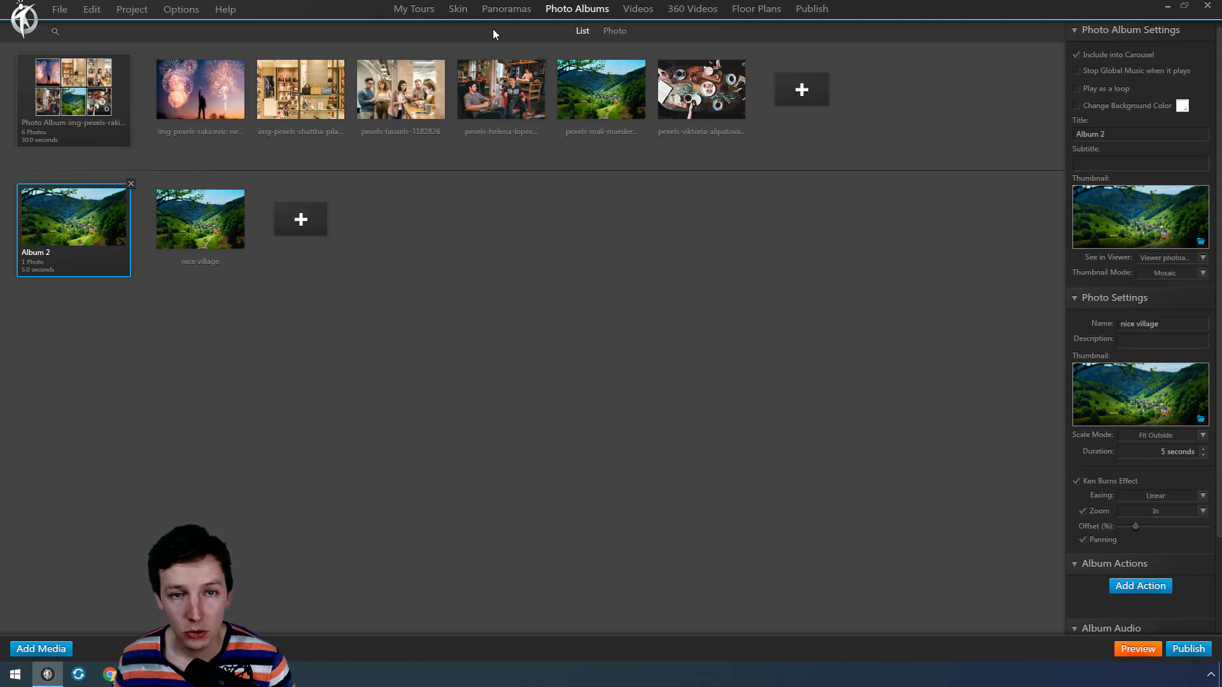
- Draw a projected polygon hotspot around the couch at the Reception panorama's edge
{"action": "left_click", "coordinate": [511, 11]}
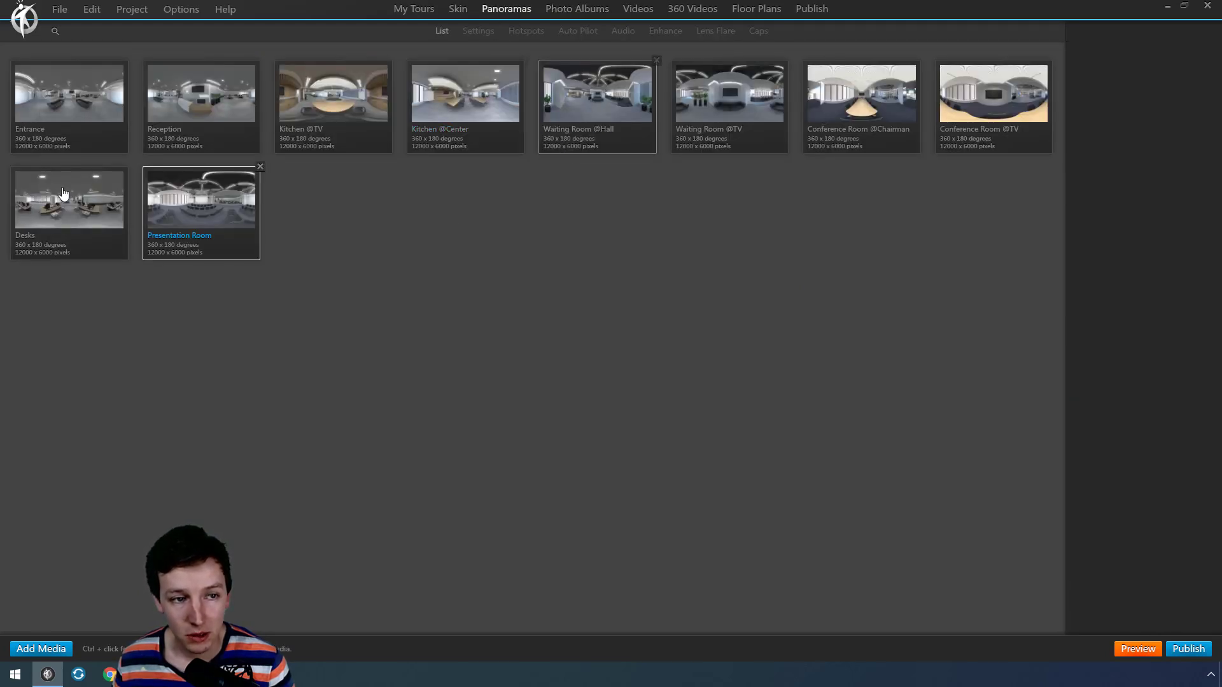
{"action": "left_click", "coordinate": [200, 96]}
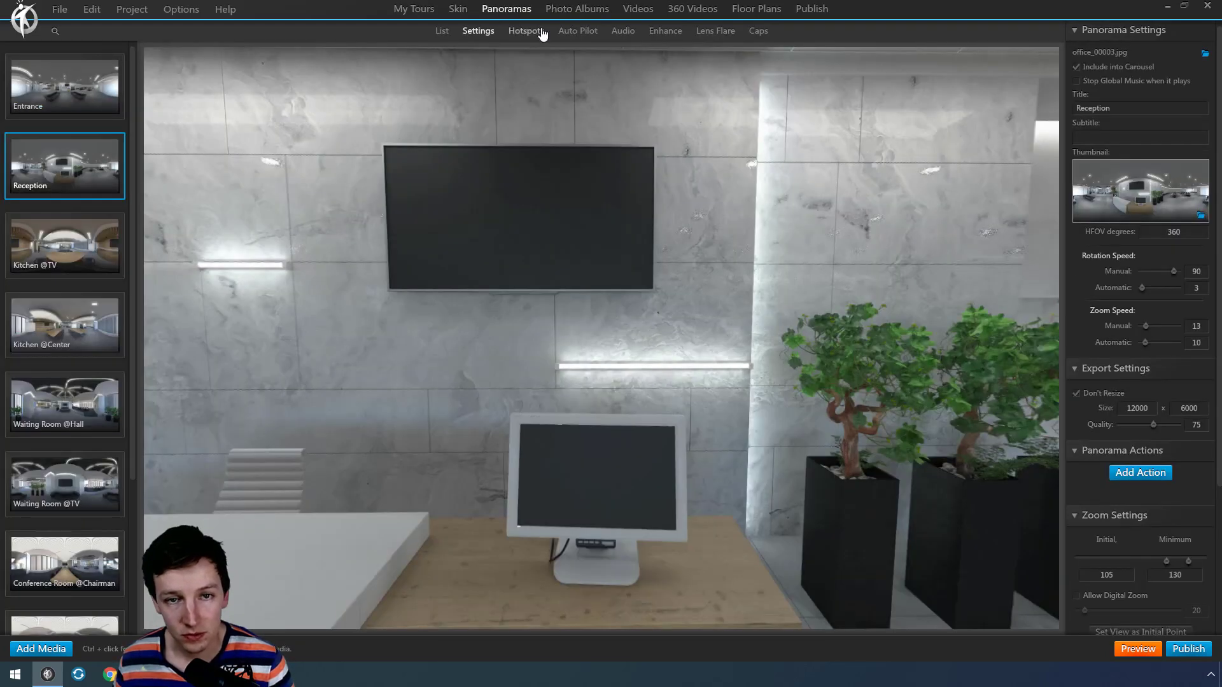
{"action": "left_click", "coordinate": [525, 31]}
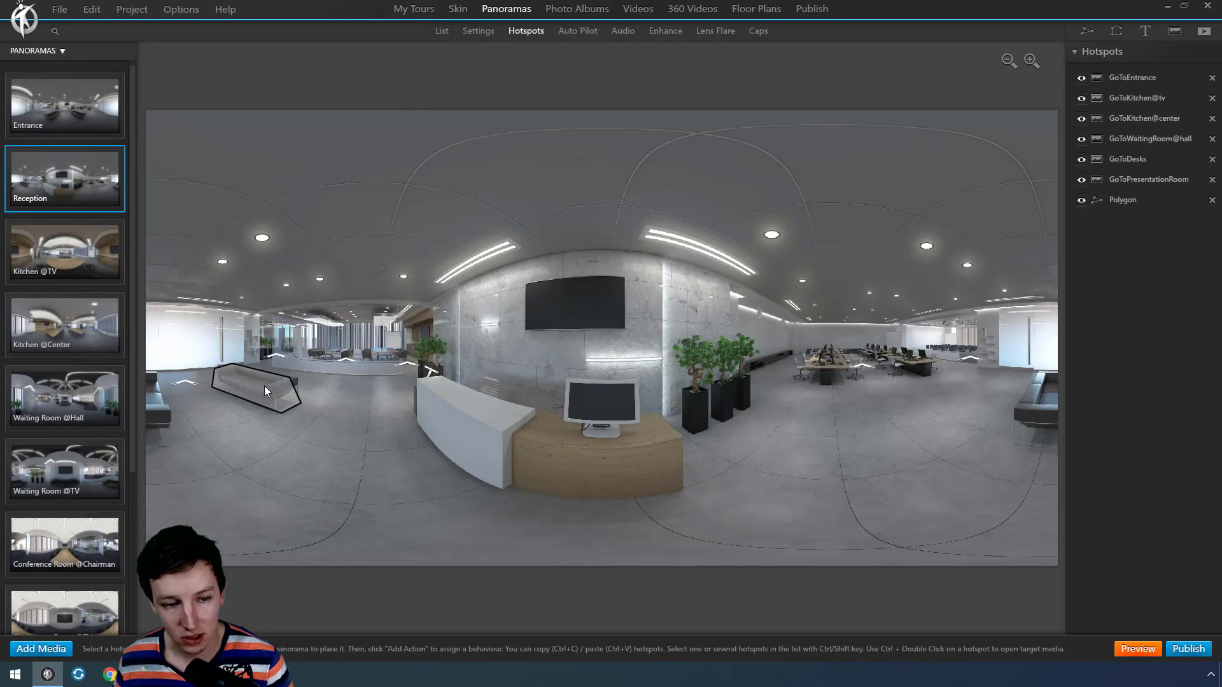
{"action": "left_click", "coordinate": [1121, 35]}
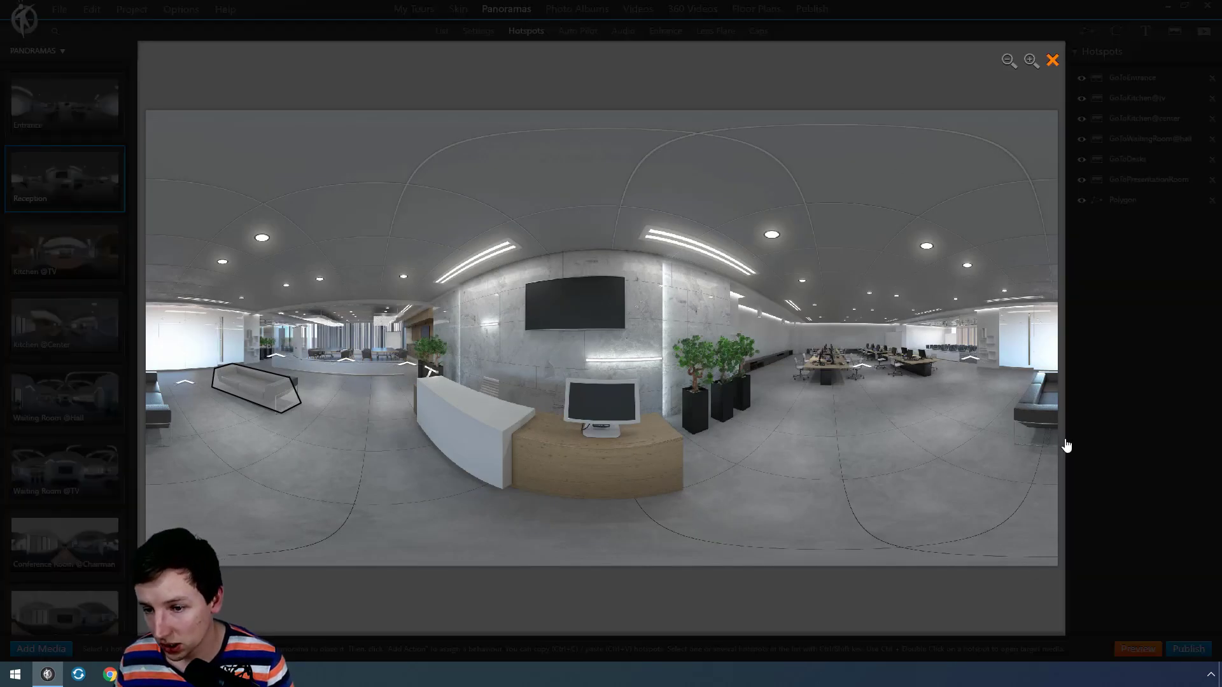
{"action": "left_click", "coordinate": [1016, 421]}
{"action": "left_click", "coordinate": [1014, 445]}
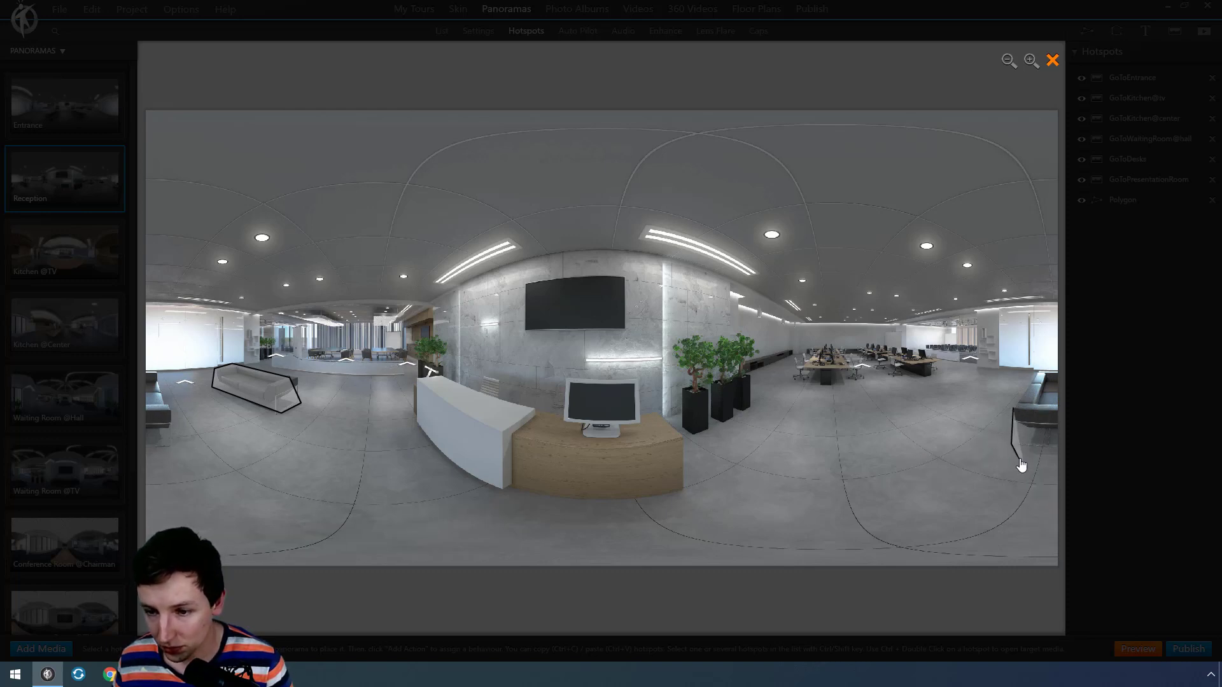
{"action": "left_click", "coordinate": [172, 454]}
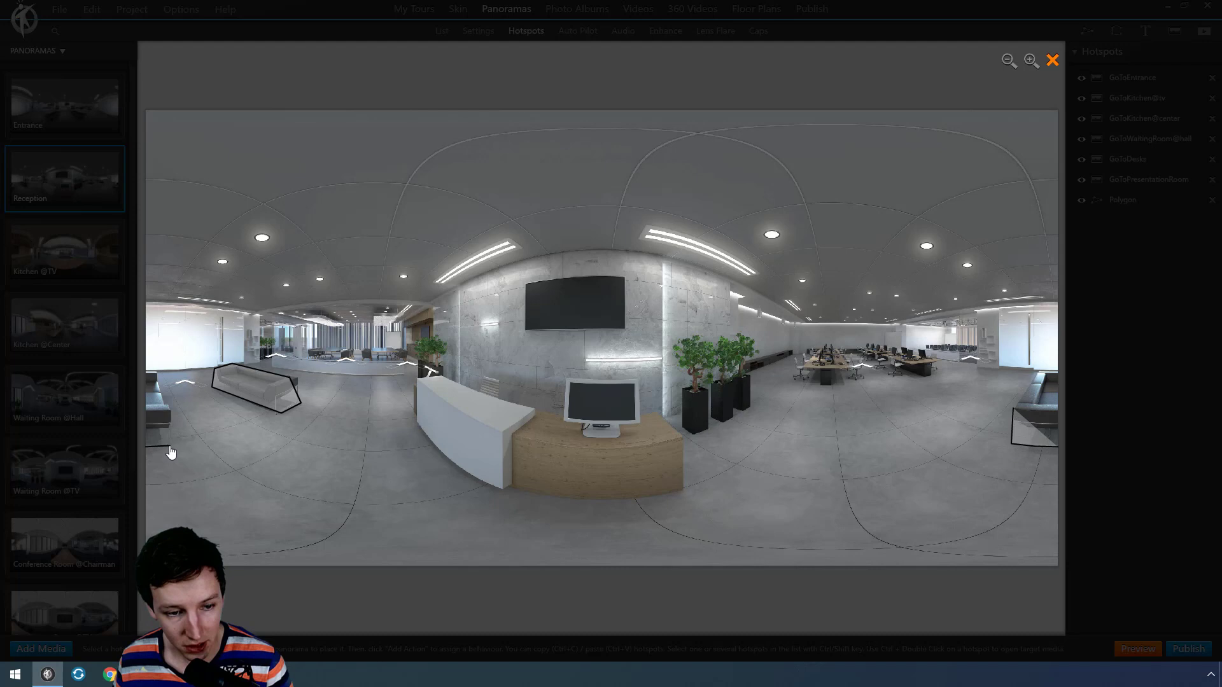
{"action": "left_click", "coordinate": [166, 413]}
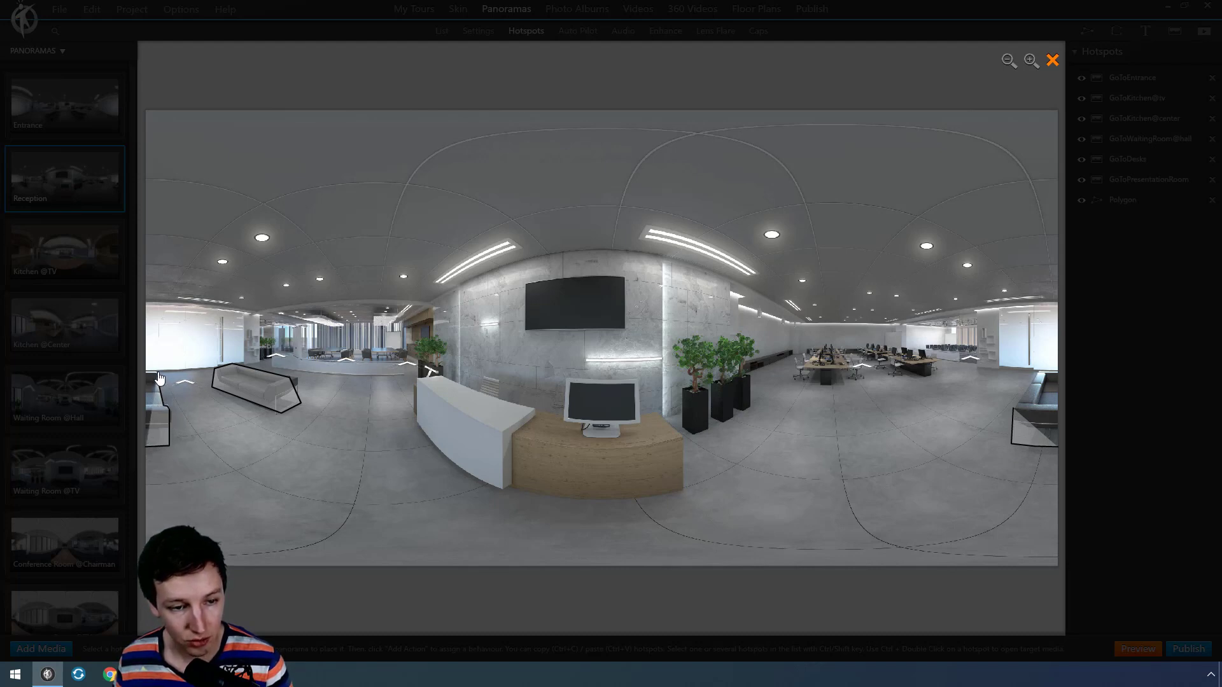
{"action": "left_click", "coordinate": [158, 377]}
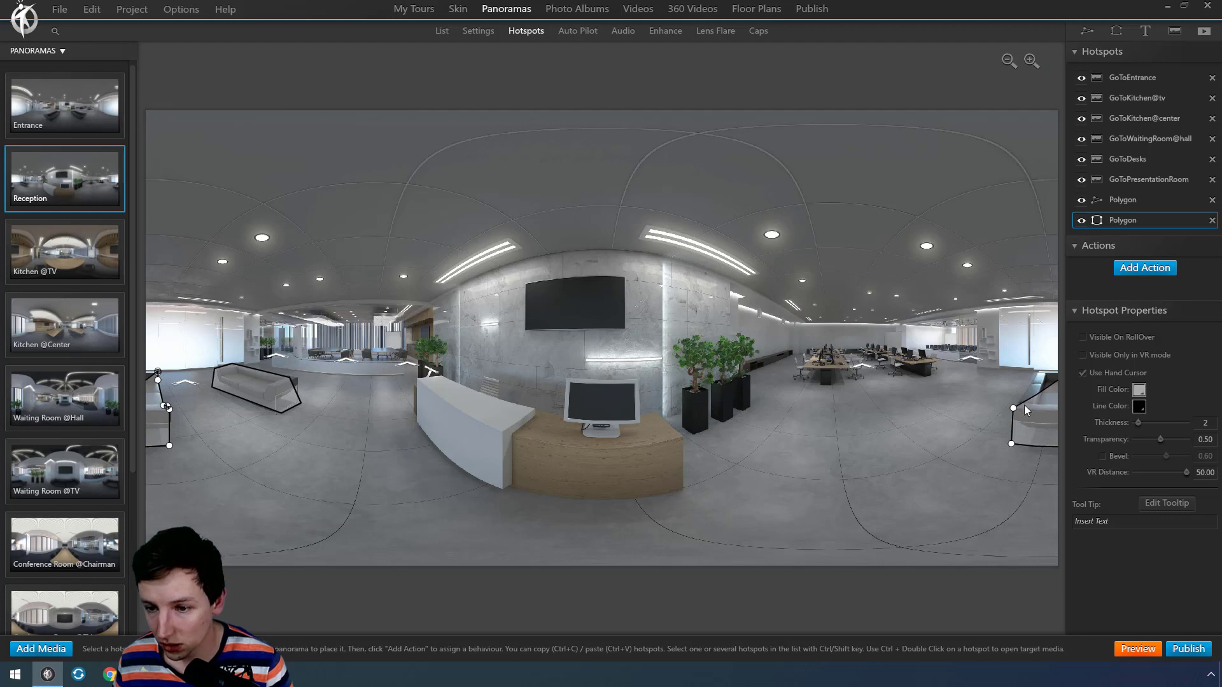
- Raise one corner of the couch outline and reselect the hotspot
{"action": "left_click_drag", "start_coordinate": [1013, 407], "coordinate": [1031, 371]}
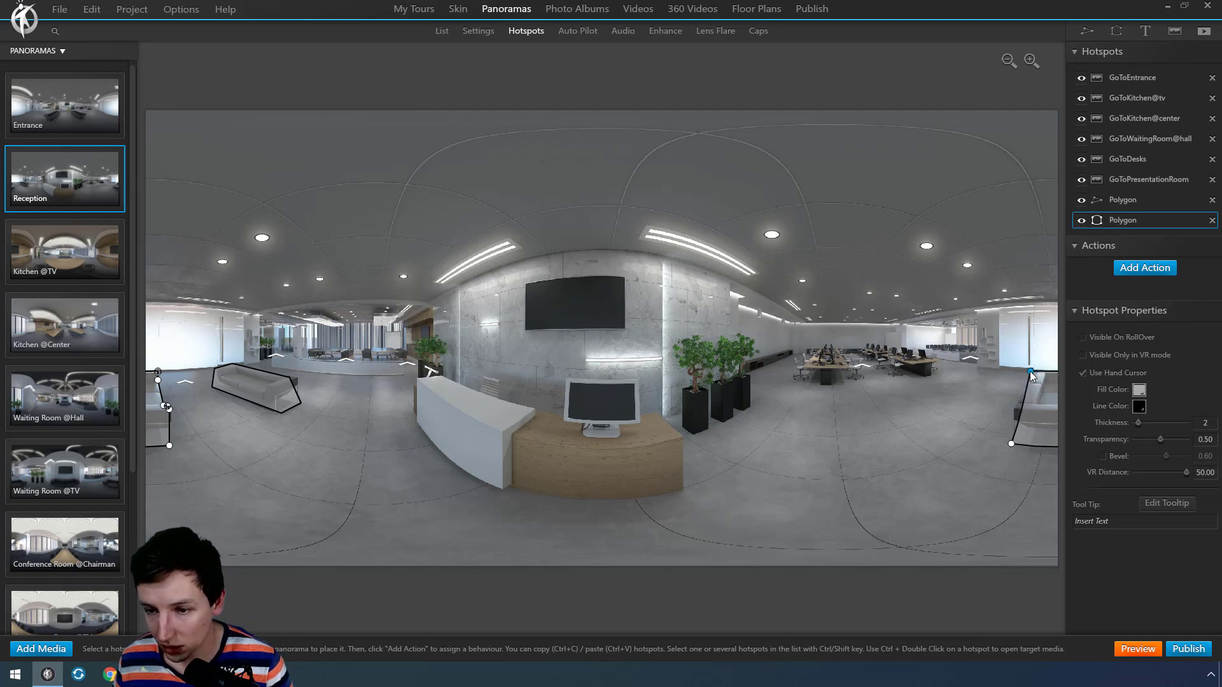
{"action": "left_click", "coordinate": [990, 428]}
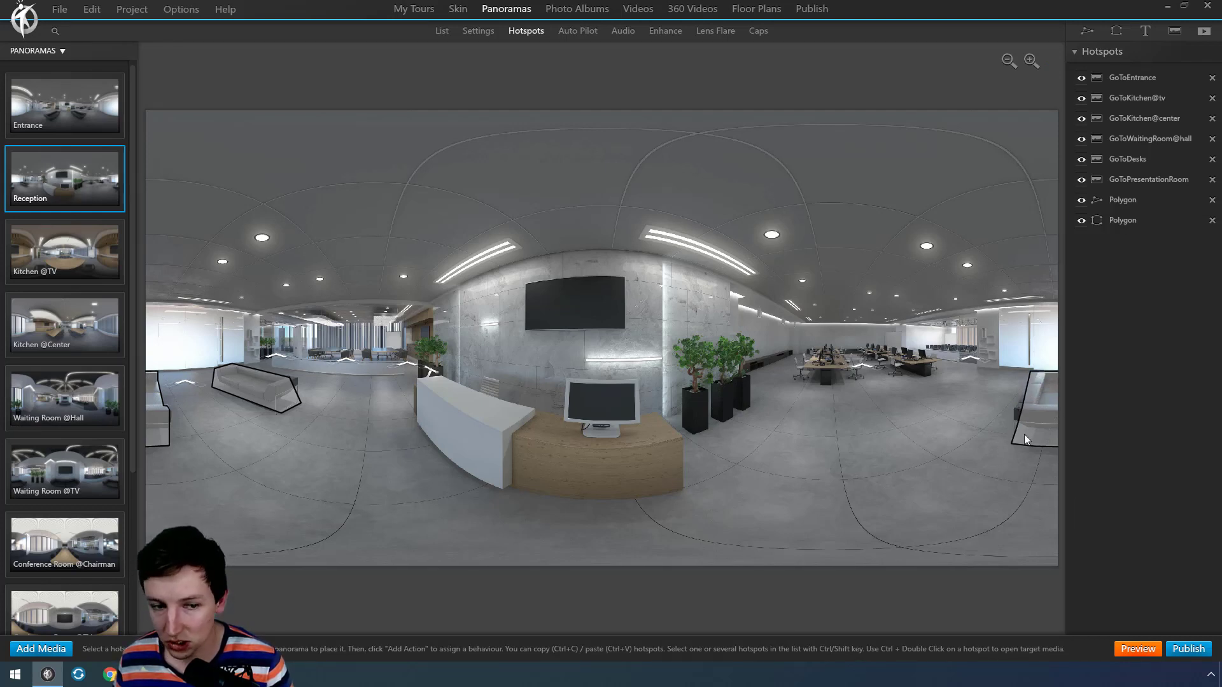
{"action": "left_click", "coordinate": [1049, 407]}
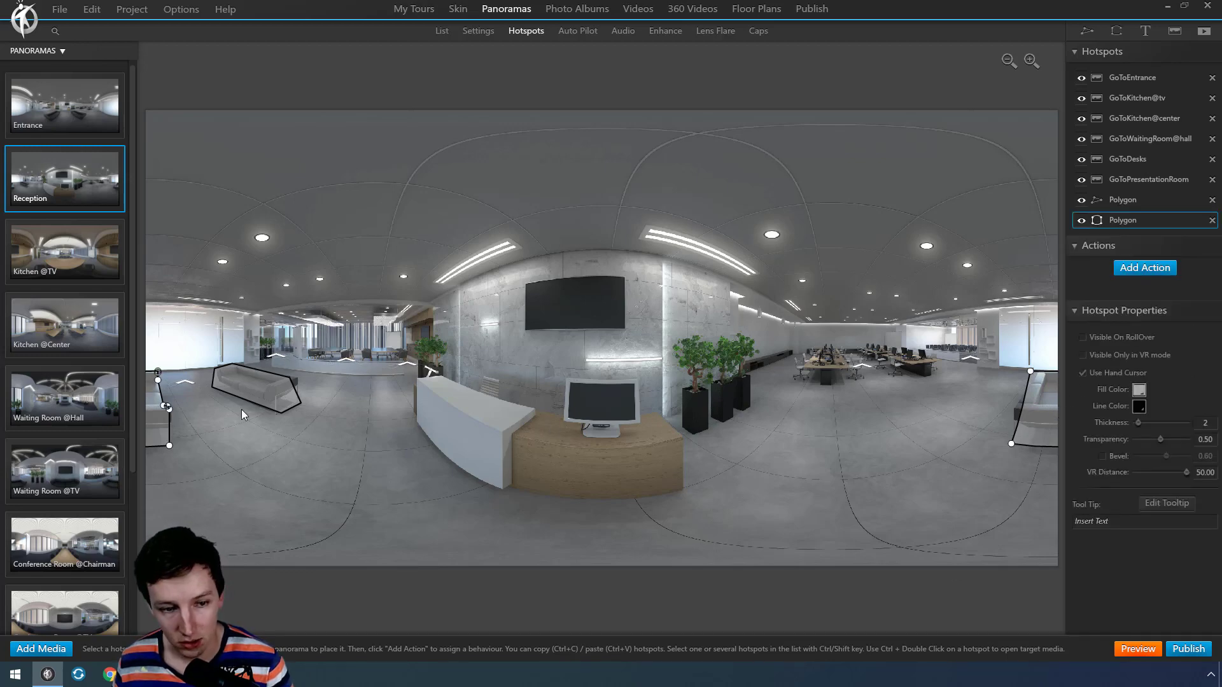
- Add a Show Components action that shows PHOTOALBUM to the couch hotspot
{"action": "left_click", "coordinate": [1144, 268]}
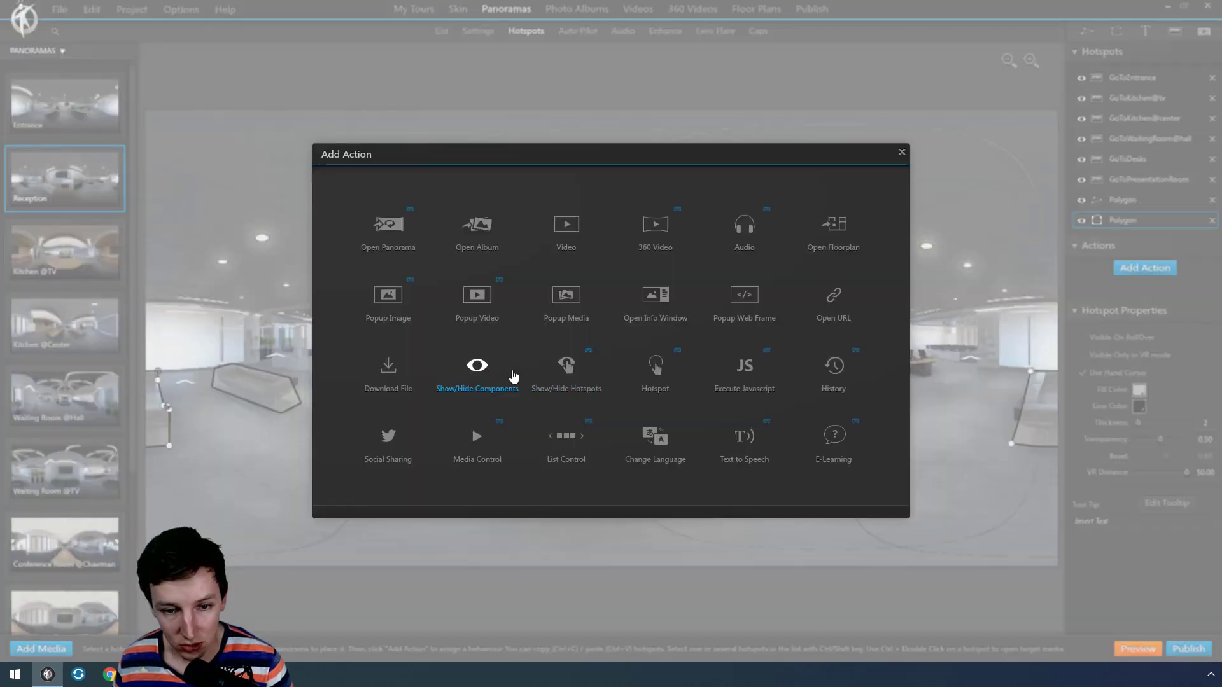
{"action": "left_click", "coordinate": [506, 377]}
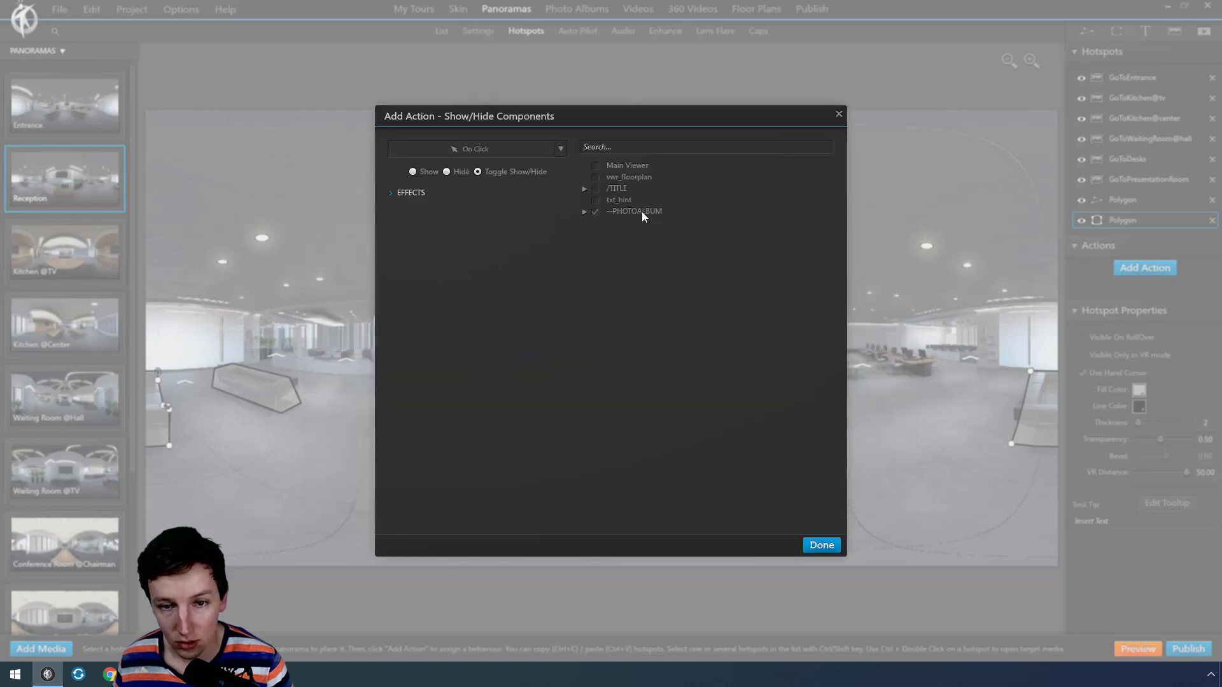
{"action": "left_click", "coordinate": [493, 149]}
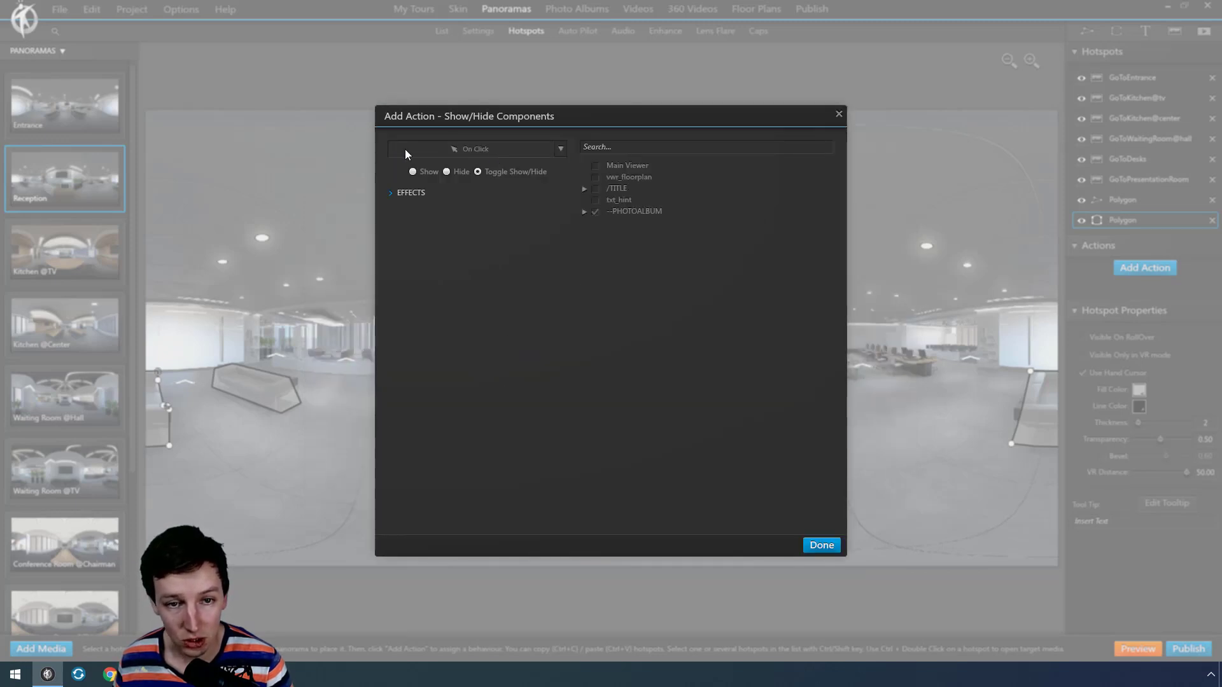
{"action": "left_click", "coordinate": [413, 172]}
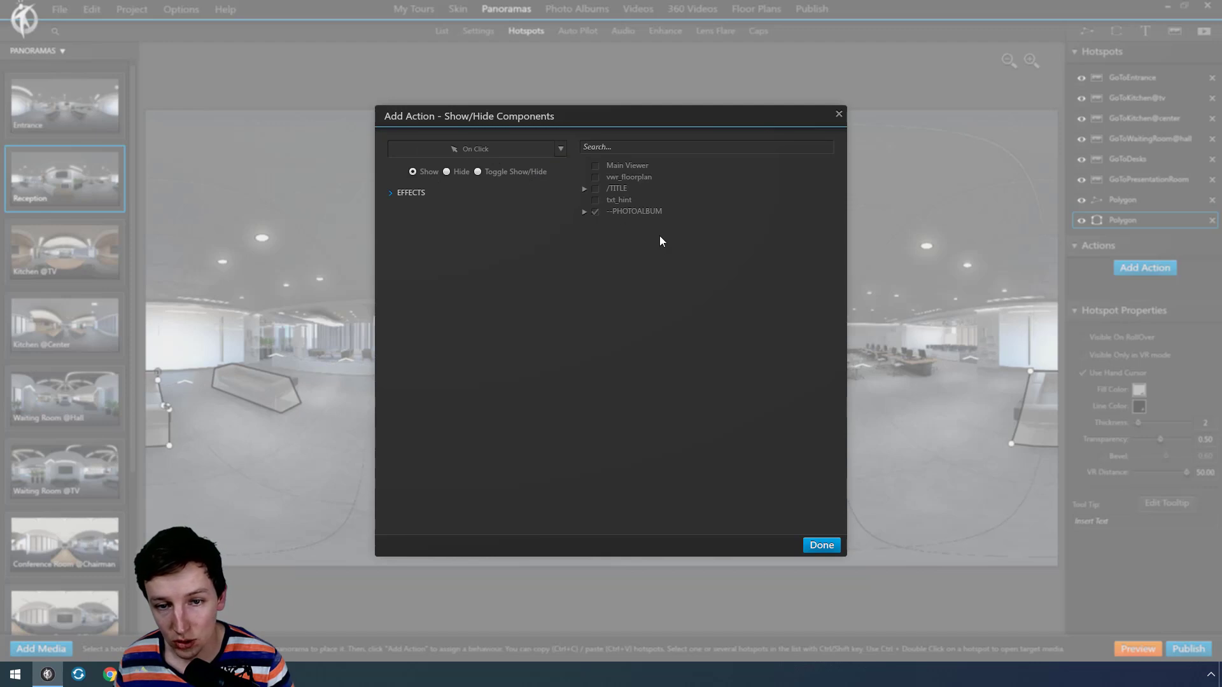
{"action": "left_click", "coordinate": [821, 545]}
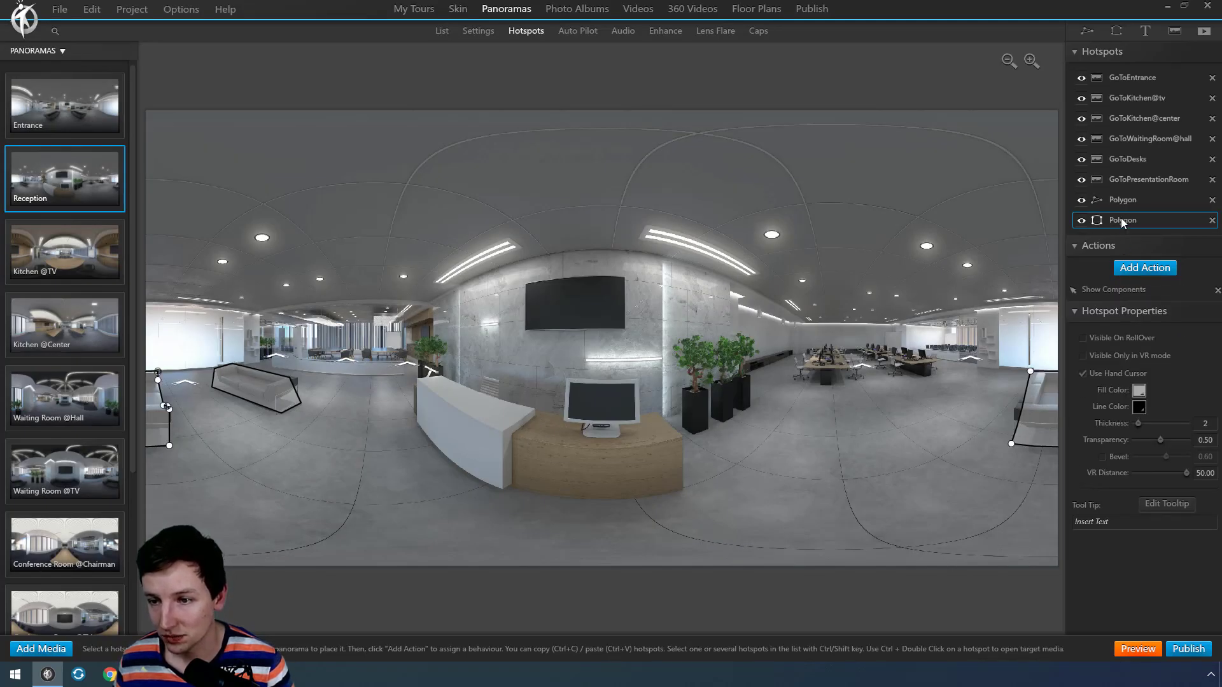
- Add a second action to the couch hotspot that opens Album 2
{"action": "left_click", "coordinate": [1140, 270]}
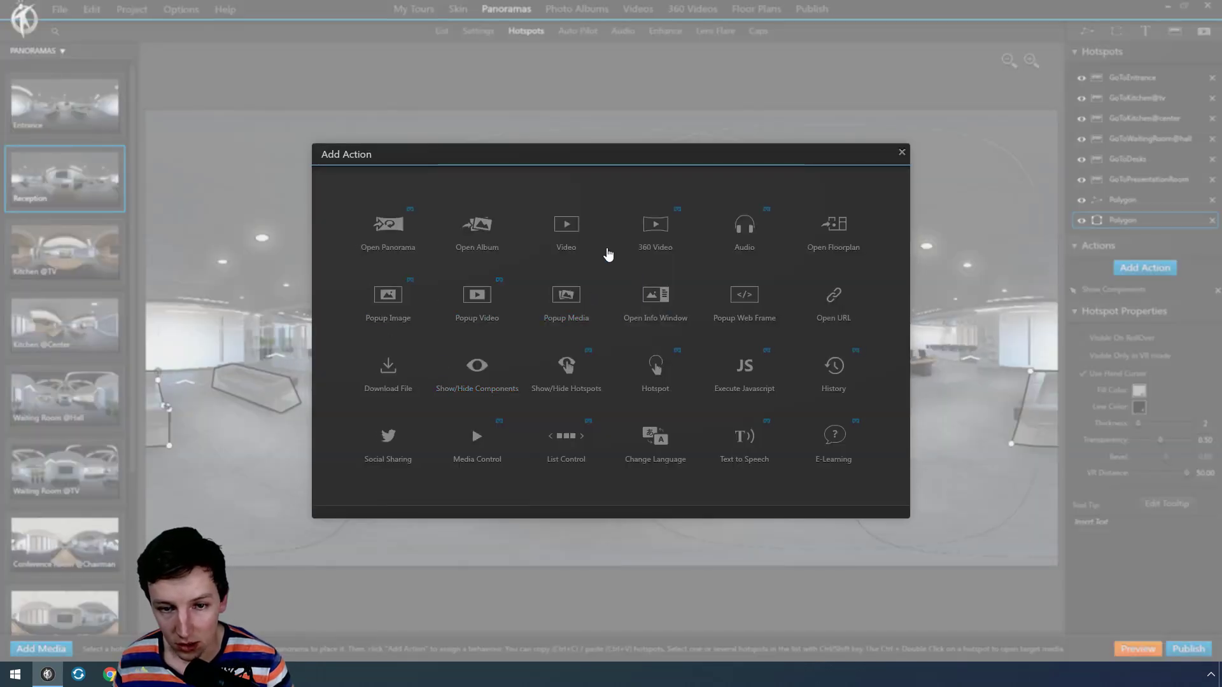
{"action": "left_click", "coordinate": [477, 230]}
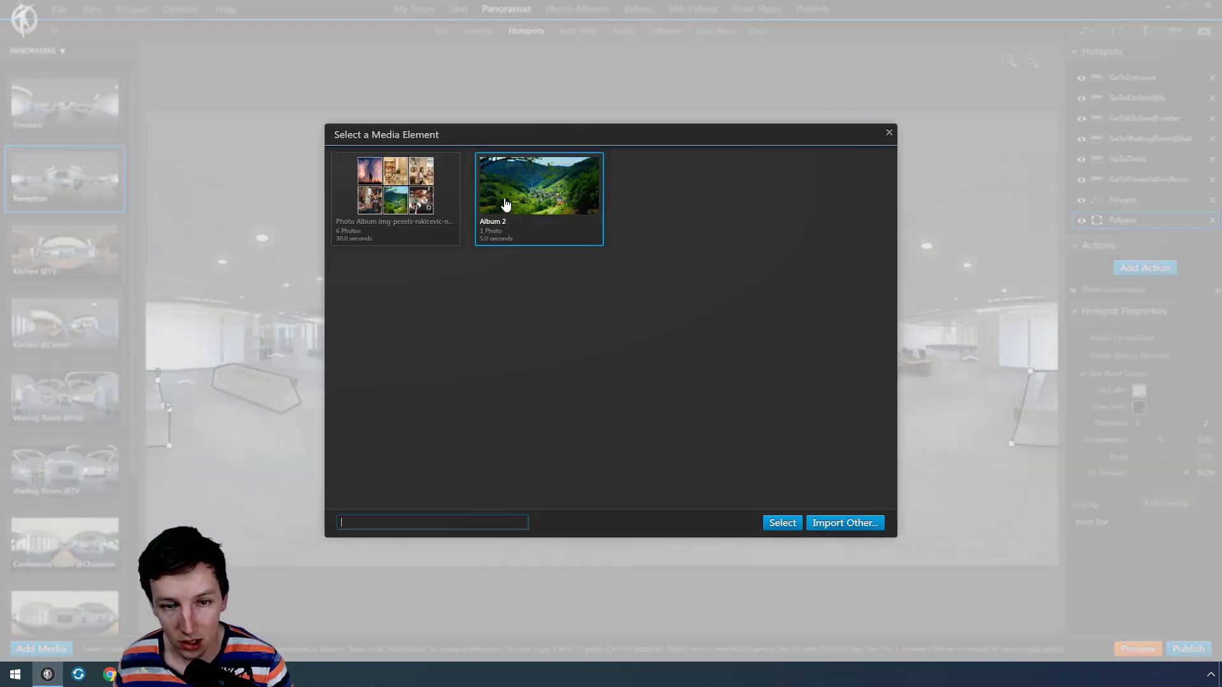
{"action": "double_click", "coordinate": [506, 204]}
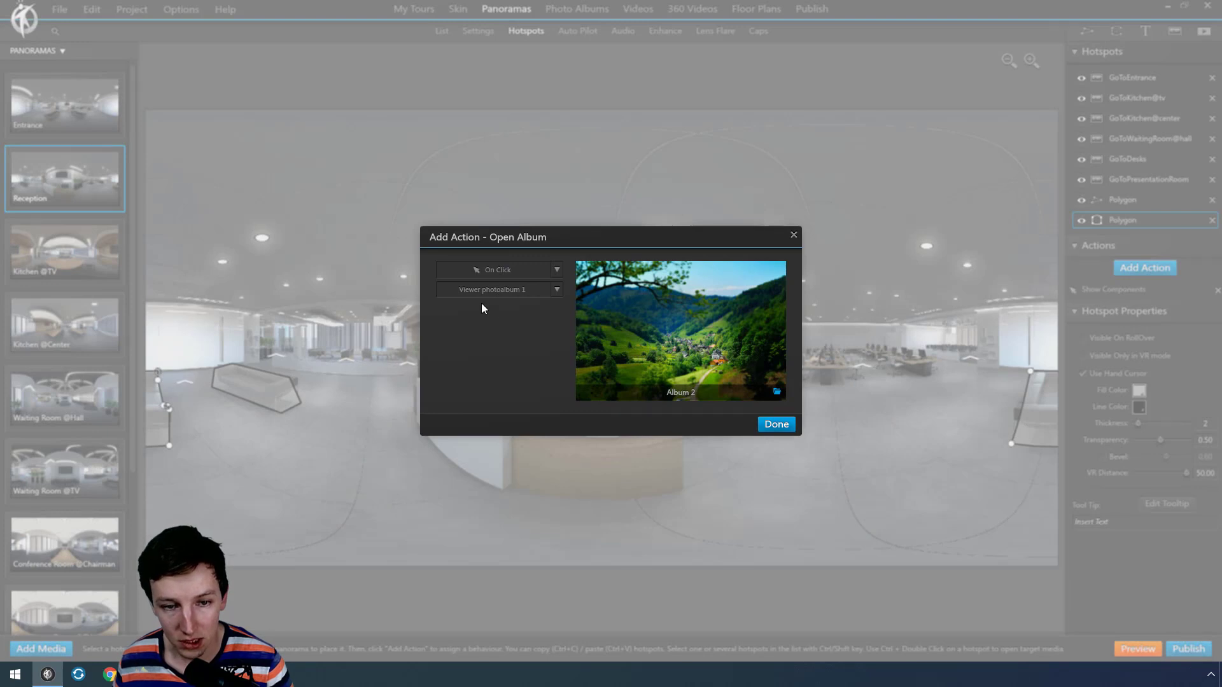
{"action": "left_click", "coordinate": [775, 424]}
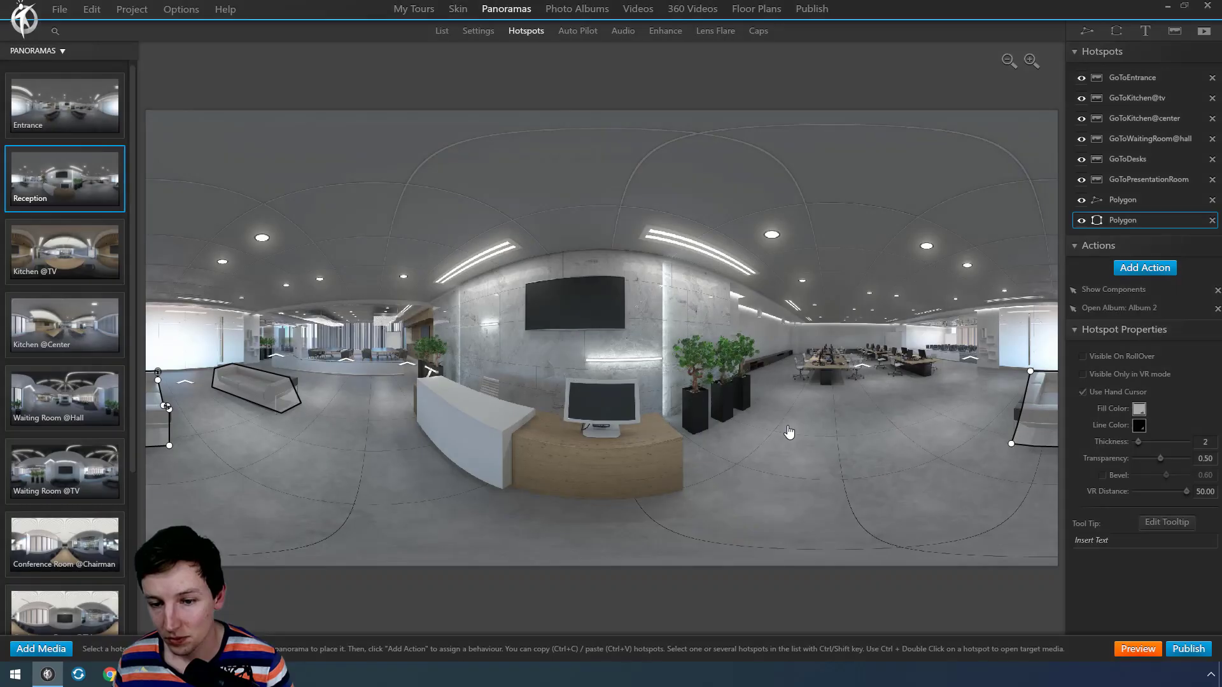
- In preview, go to Reception, open a couch album, view the next photo, and close it
{"action": "left_click", "coordinate": [1139, 650]}
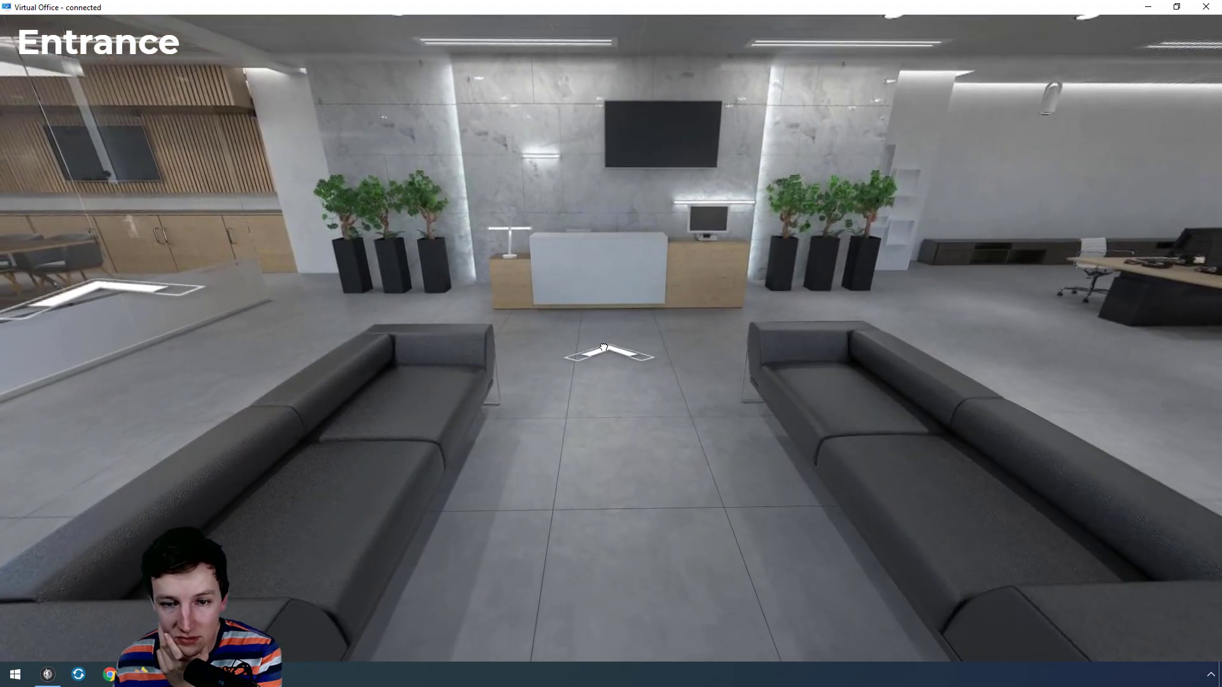
{"action": "left_click", "coordinate": [612, 358]}
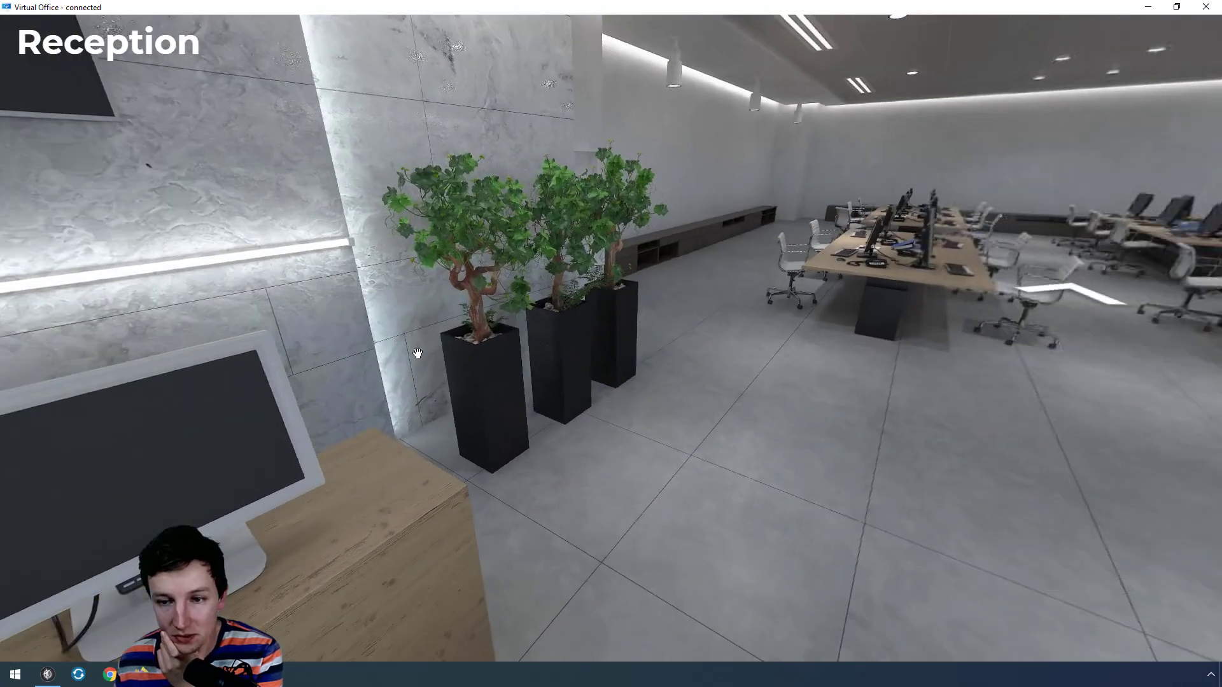
{"action": "left_click_drag", "start_coordinate": [944, 386], "coordinate": [668, 366]}
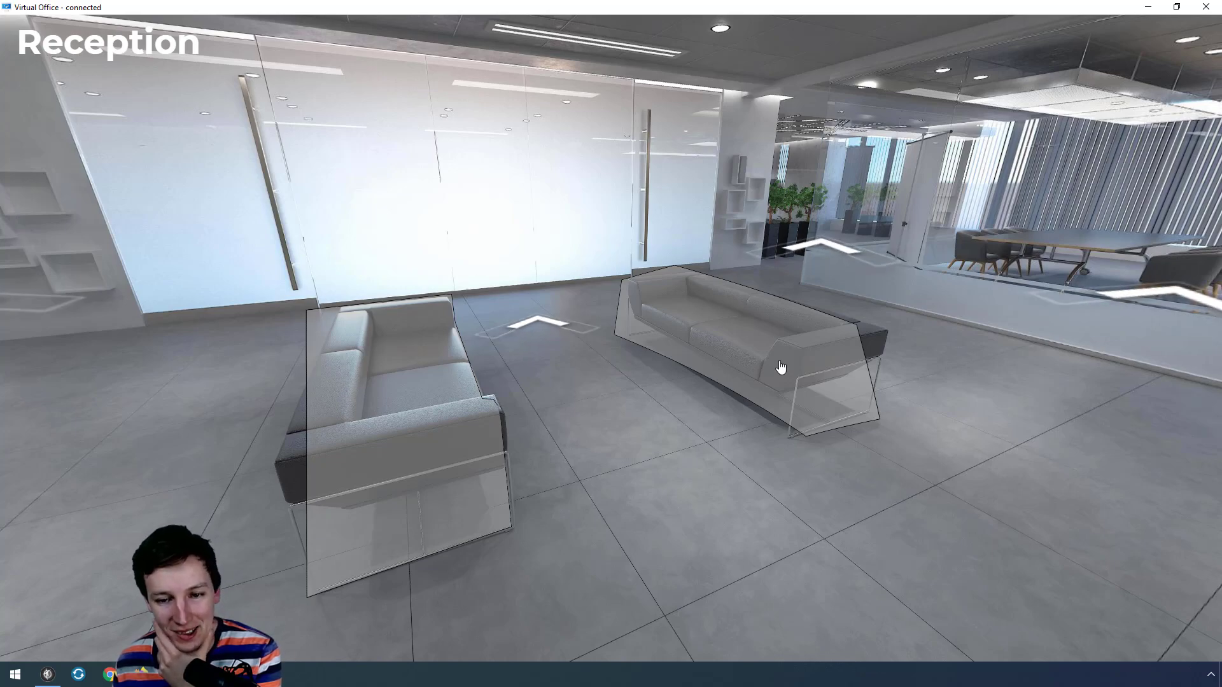
{"action": "left_click", "coordinate": [723, 337]}
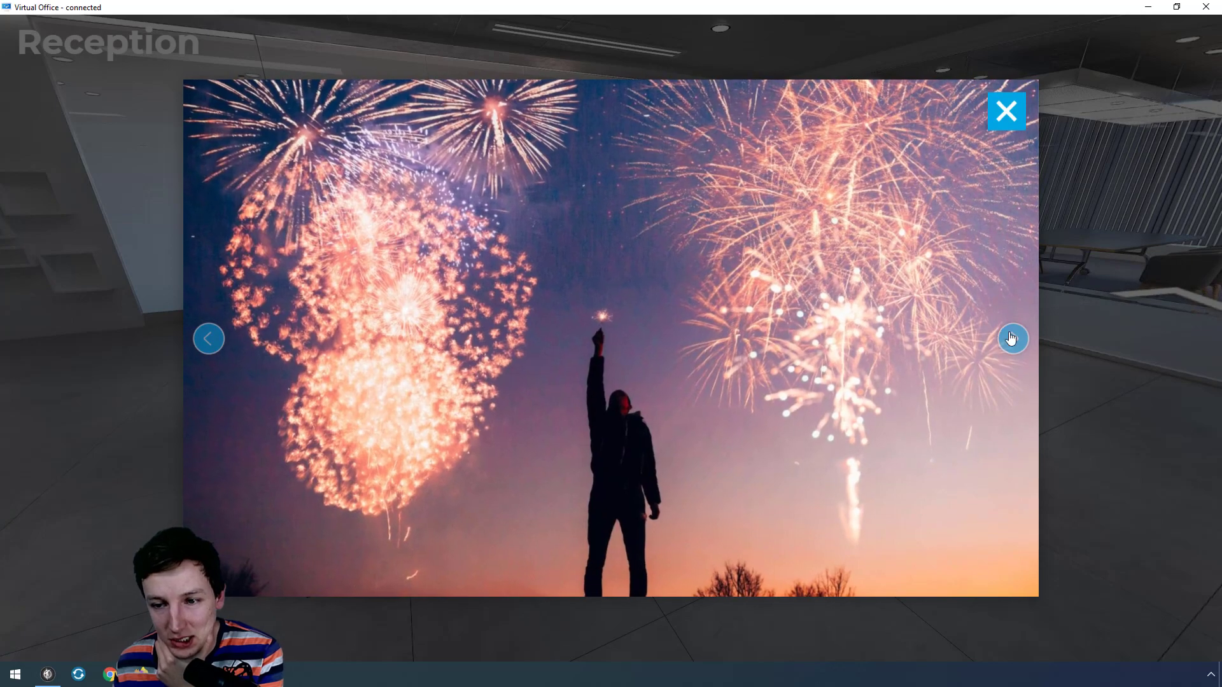
{"action": "left_click", "coordinate": [1013, 339]}
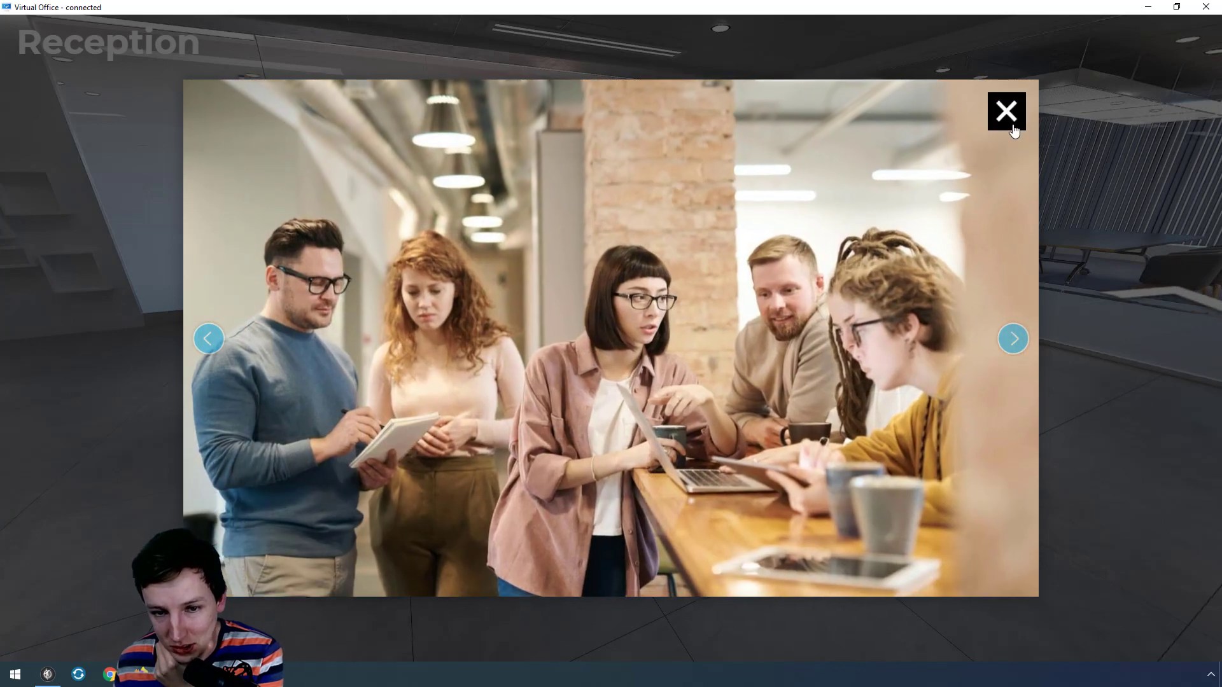
{"action": "left_click", "coordinate": [1006, 112]}
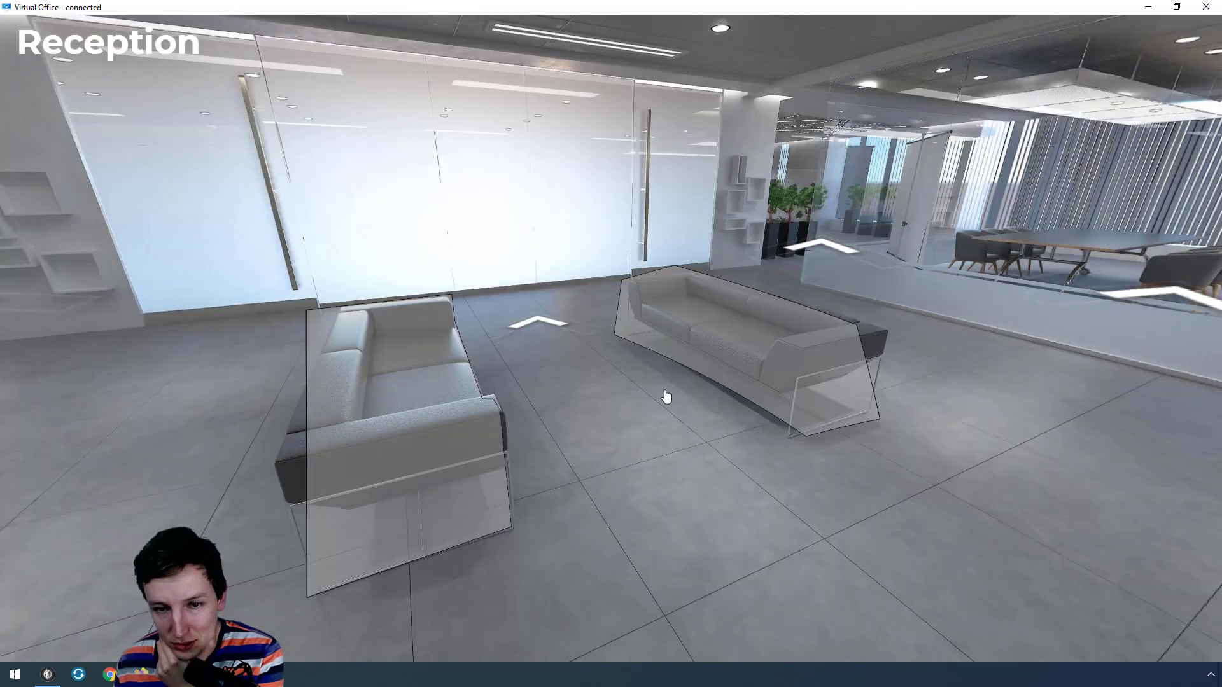
- Open and close the landscape album from the left couch twice
{"action": "left_click", "coordinate": [348, 407]}
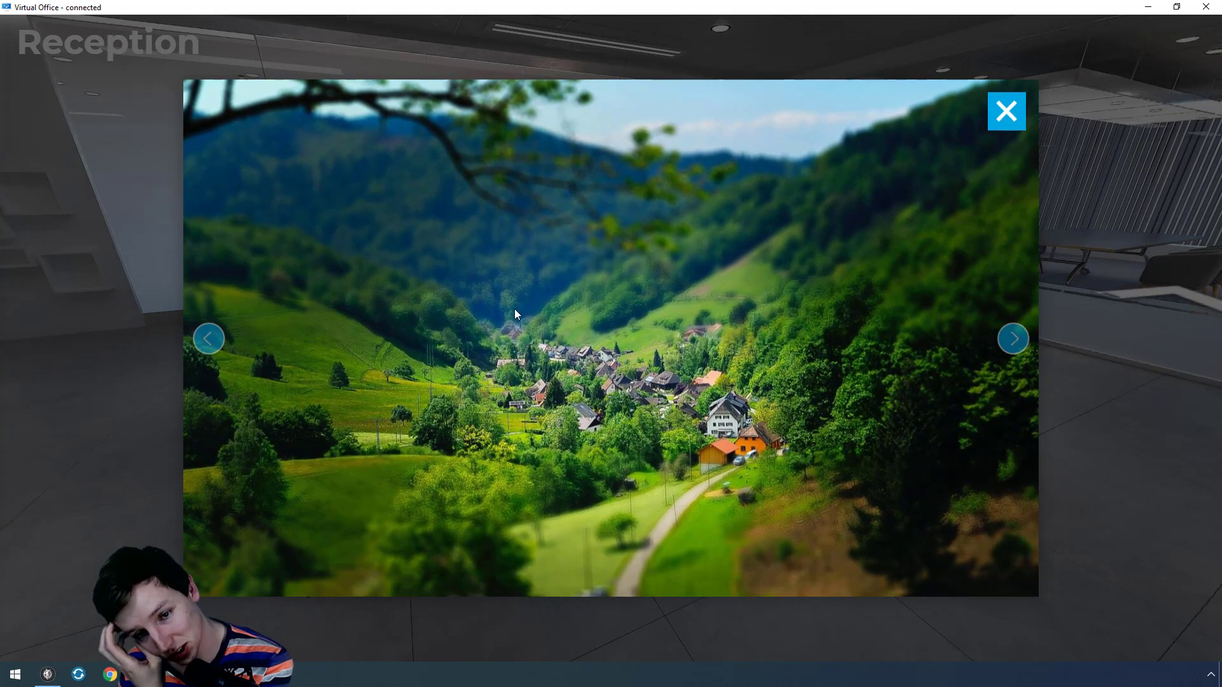
{"action": "left_click", "coordinate": [1005, 113]}
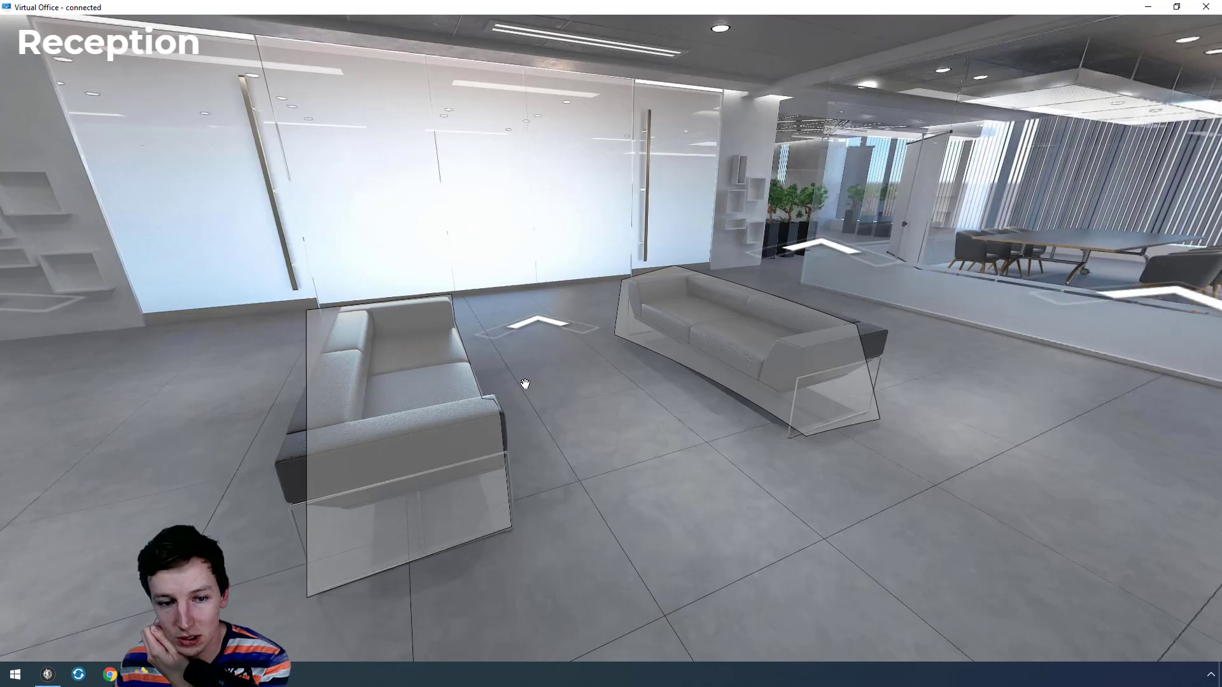
{"action": "left_click", "coordinate": [522, 384]}
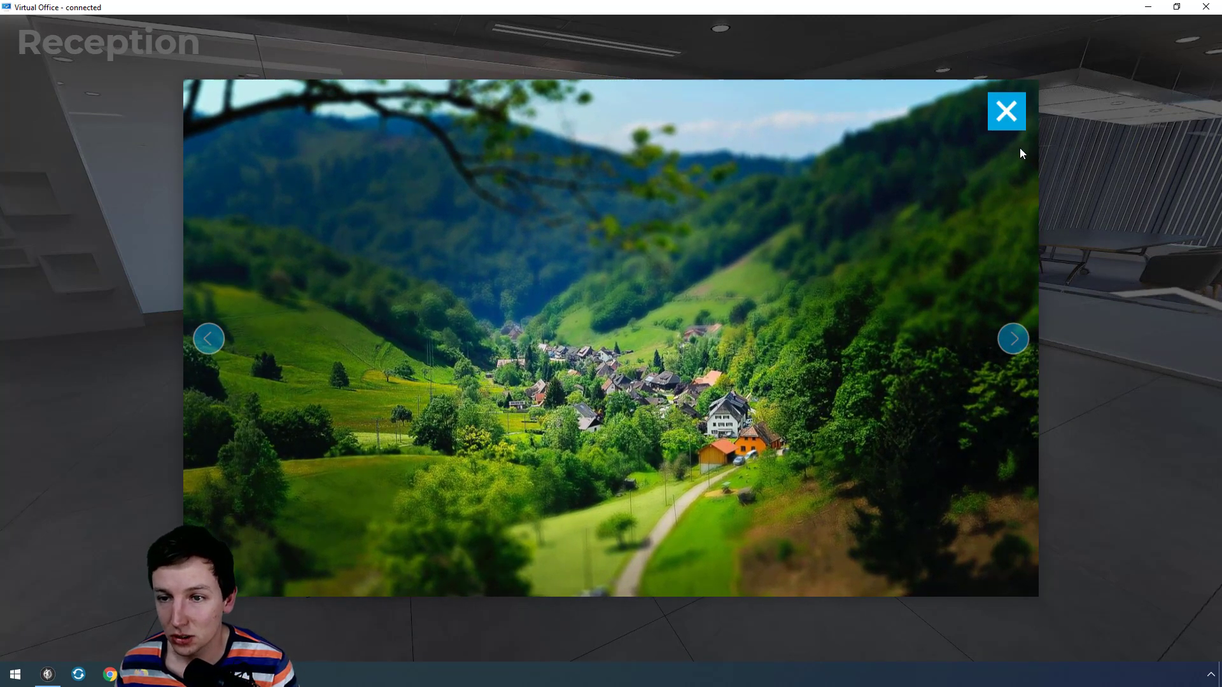
{"action": "left_click", "coordinate": [1007, 113]}
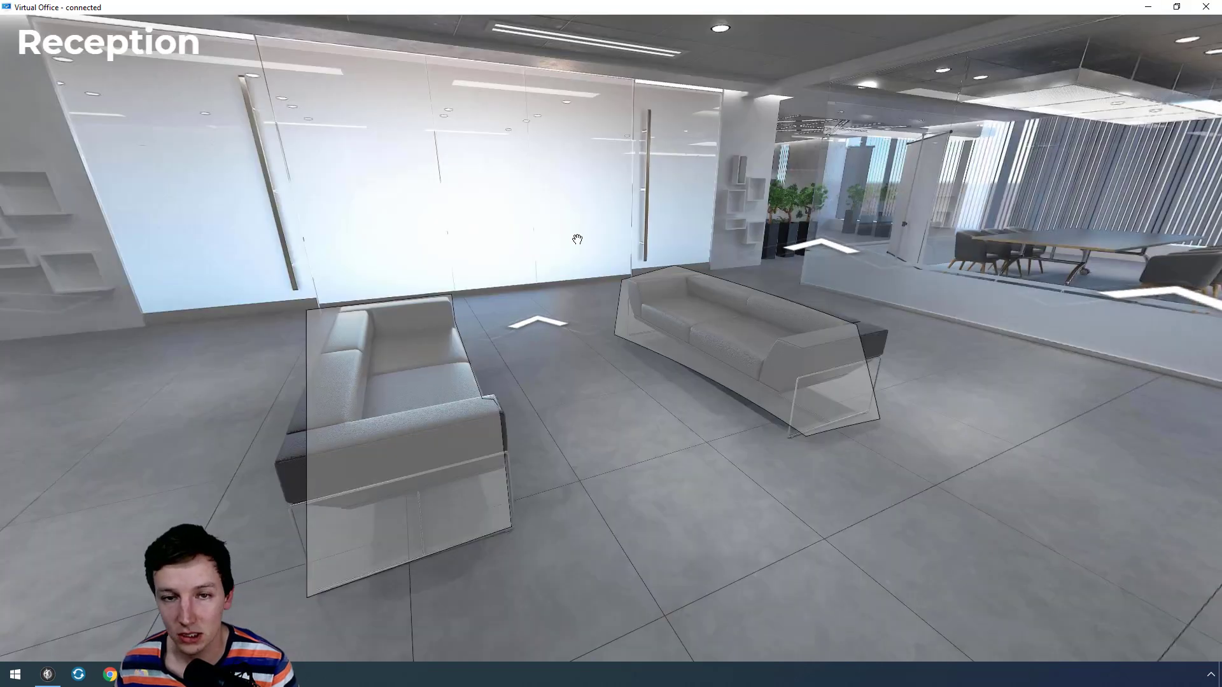
- Review the PHOTOALBUM close button's state styles in the Skin editor, leaving them unchanged
{"action": "key", "text": "alt+Tab"}
{"action": "left_click", "coordinate": [458, 9]}
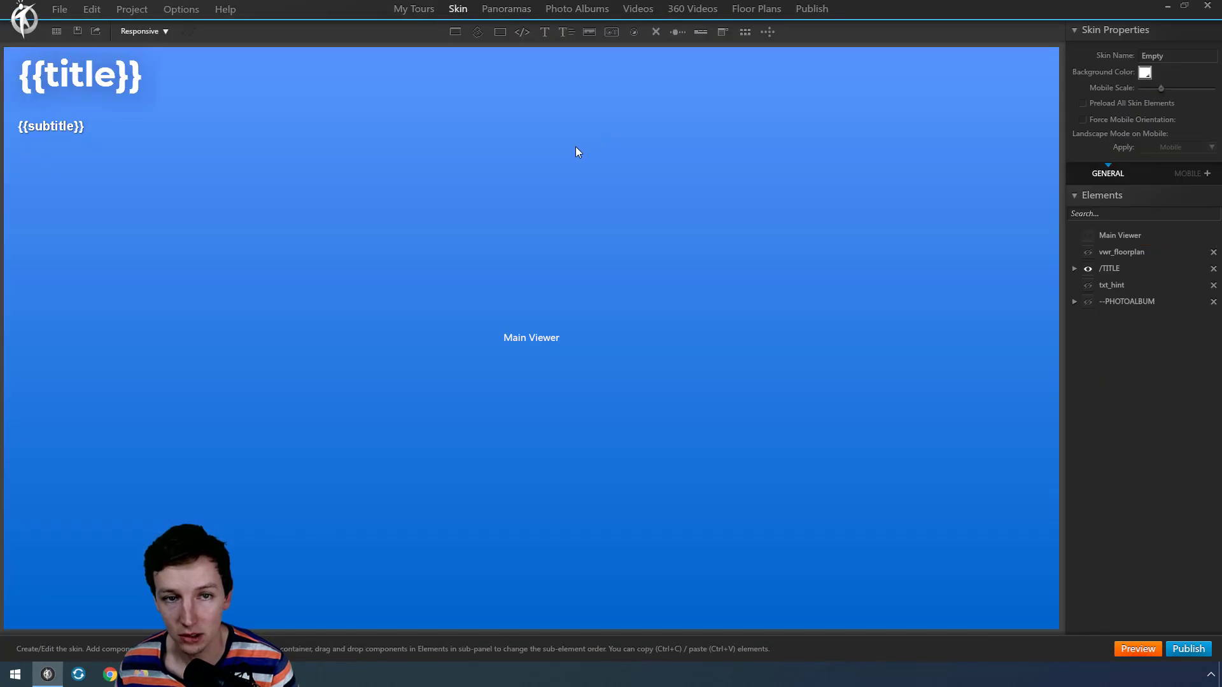
{"action": "left_click", "coordinate": [1124, 301]}
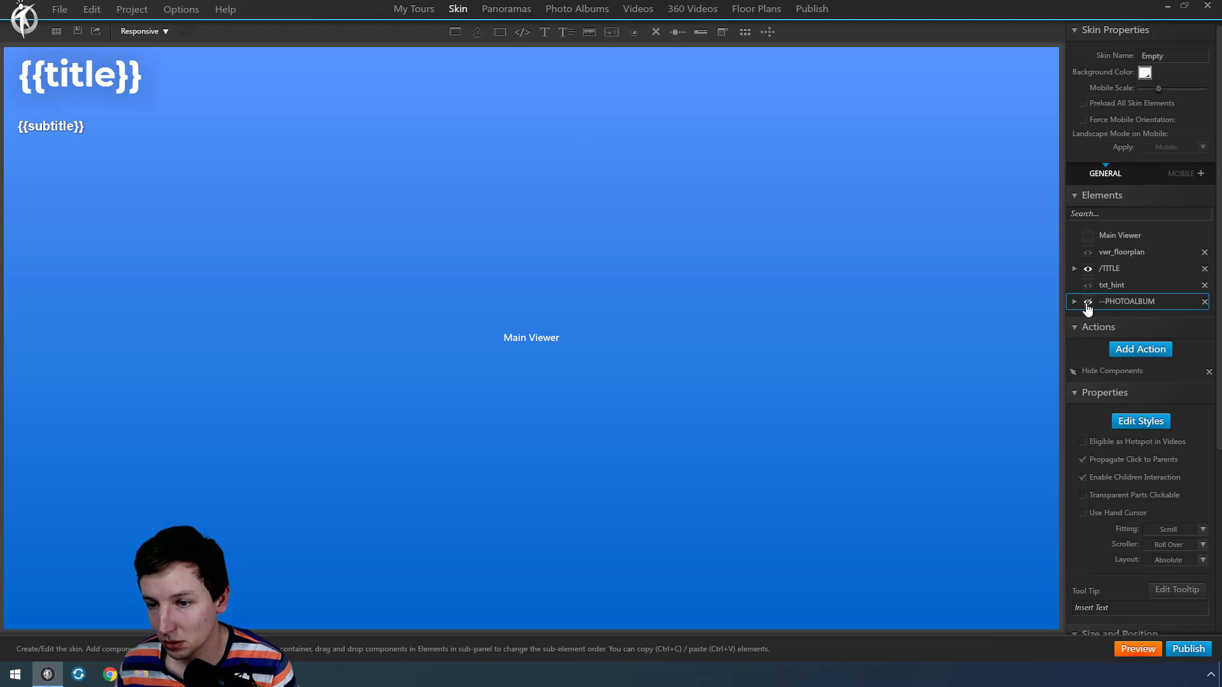
{"action": "left_click", "coordinate": [869, 134]}
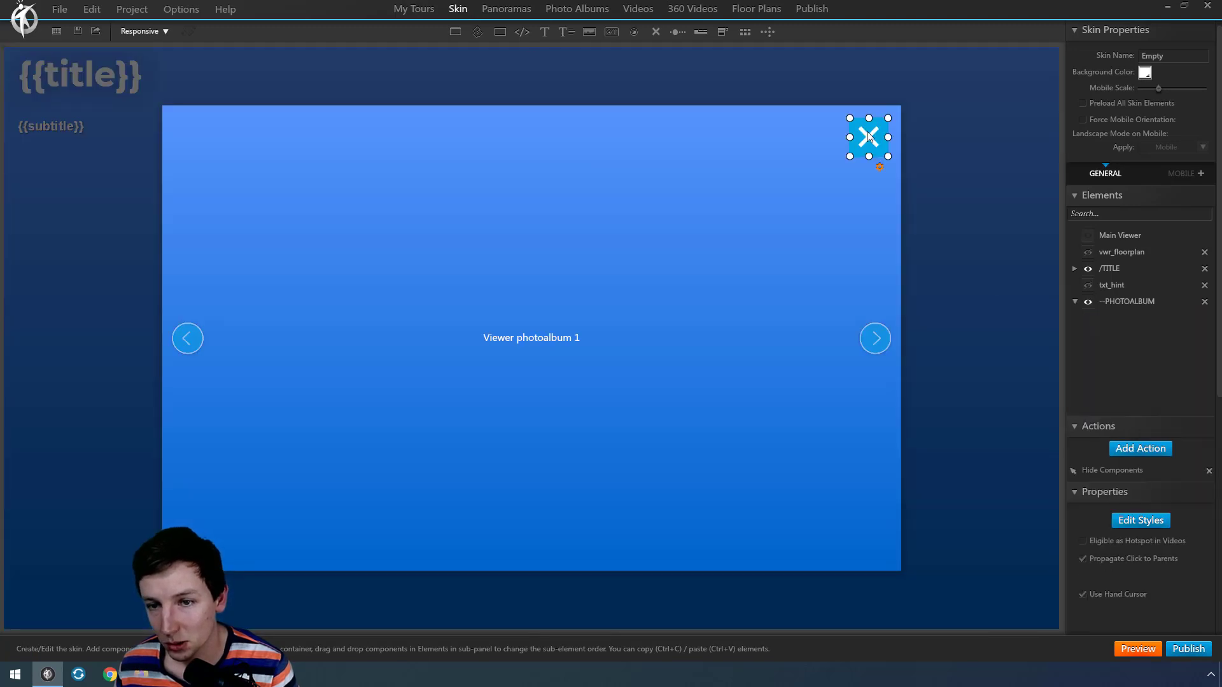
{"action": "left_click", "coordinate": [1139, 521]}
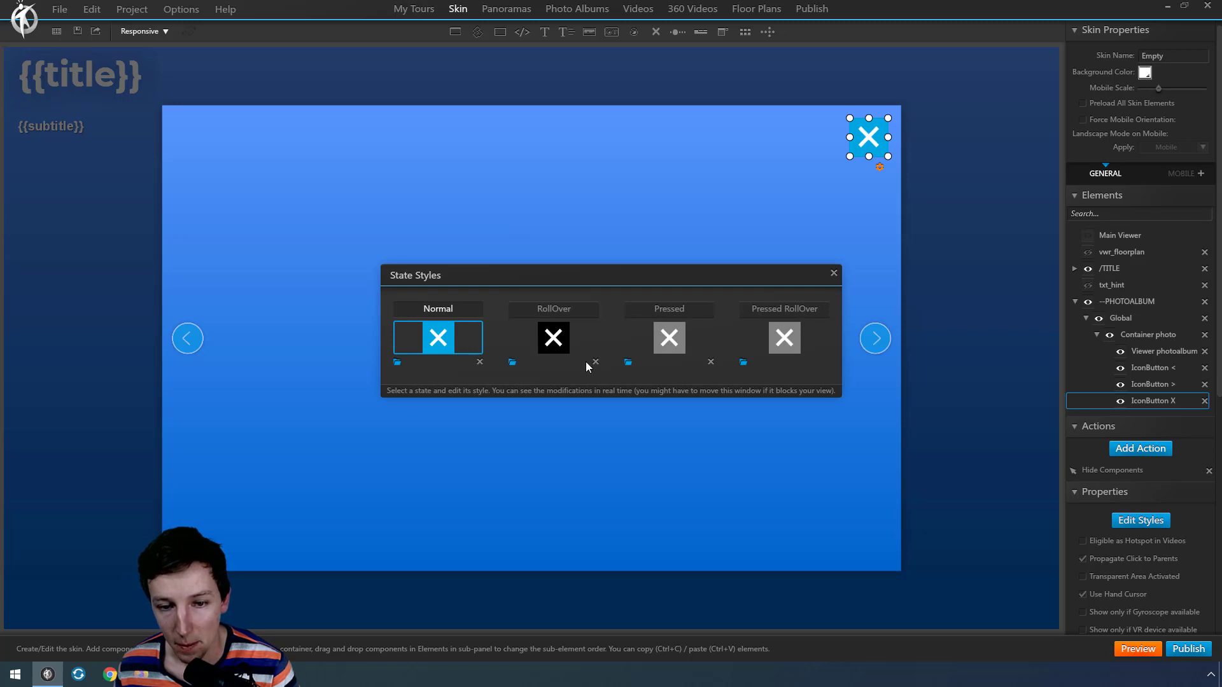
{"action": "left_click", "coordinate": [834, 276]}
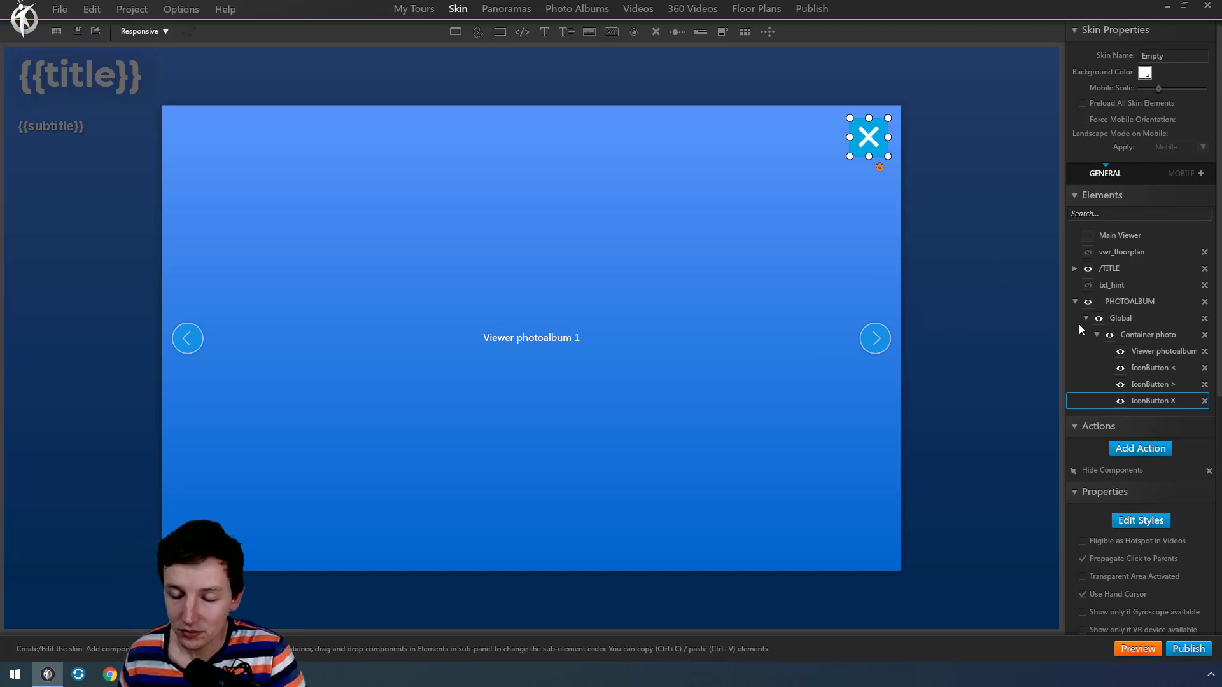
- Compare the six-photo album's settings with the Publish playlist's Desks panorama
{"action": "left_click", "coordinate": [506, 9]}
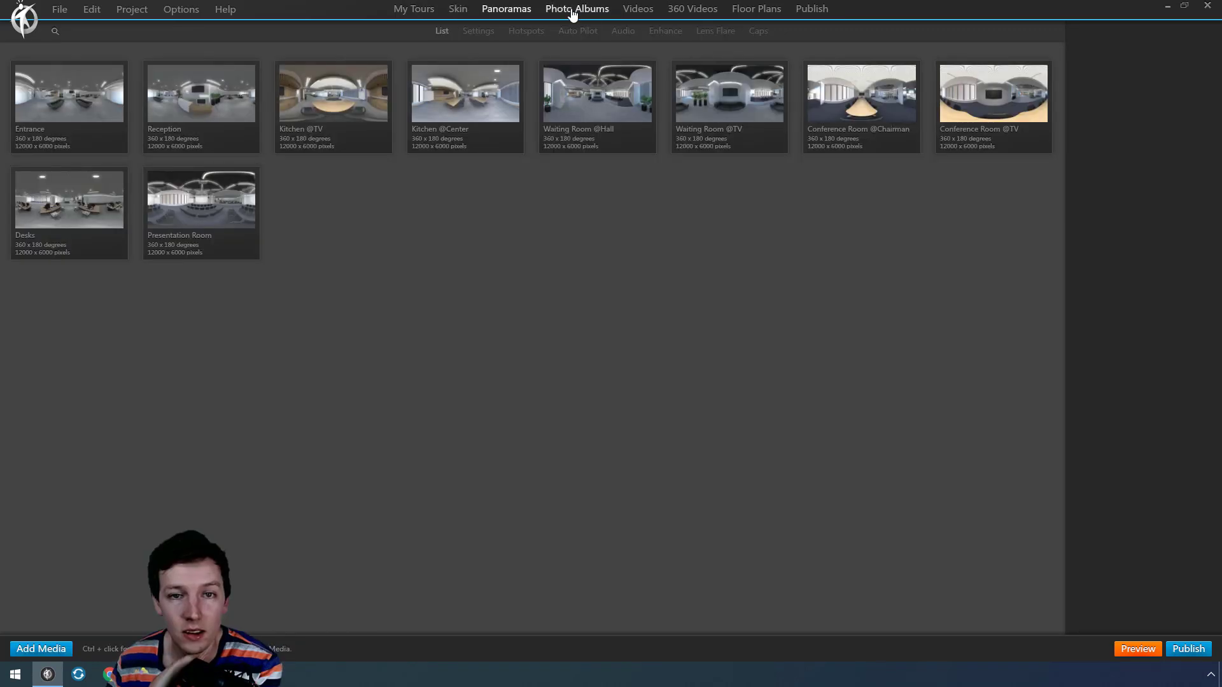
{"action": "left_click", "coordinate": [576, 9]}
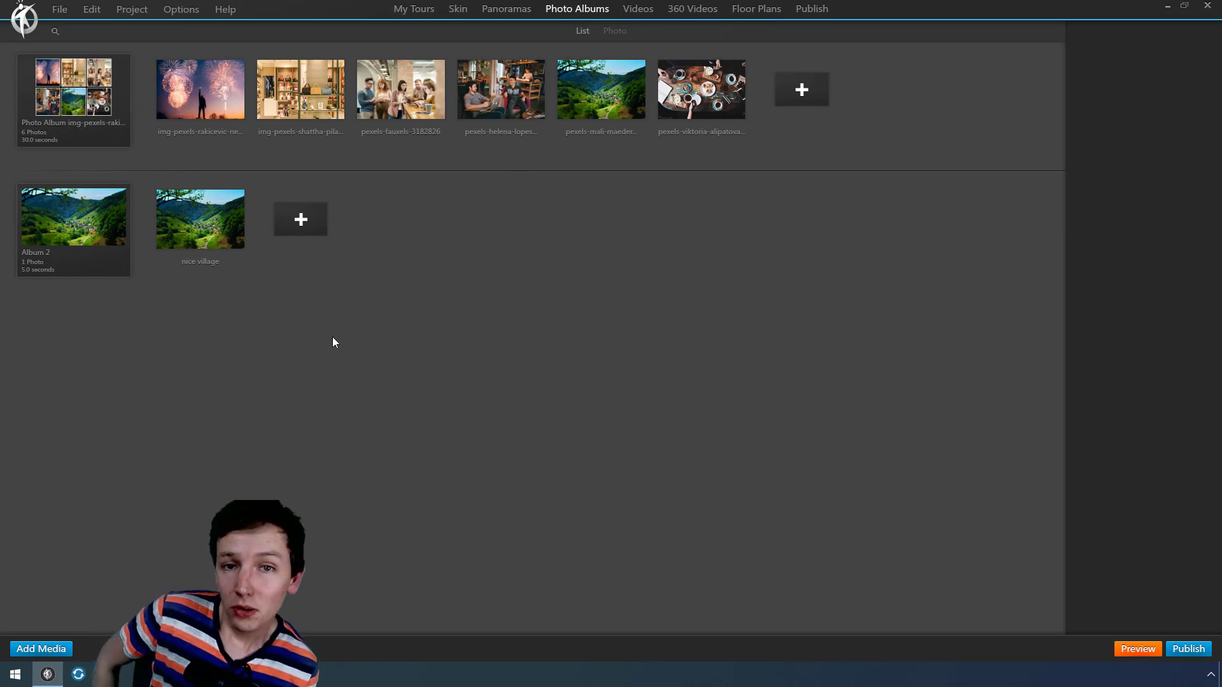
{"action": "left_click", "coordinate": [84, 91]}
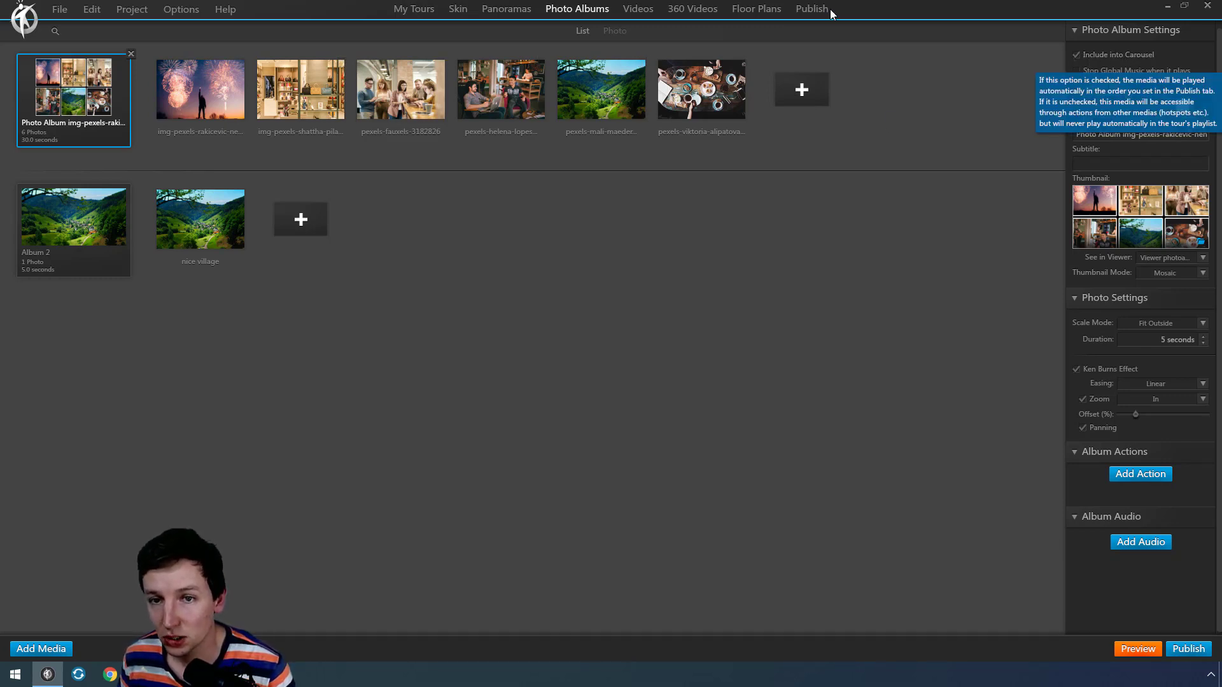
{"action": "left_click", "coordinate": [811, 9]}
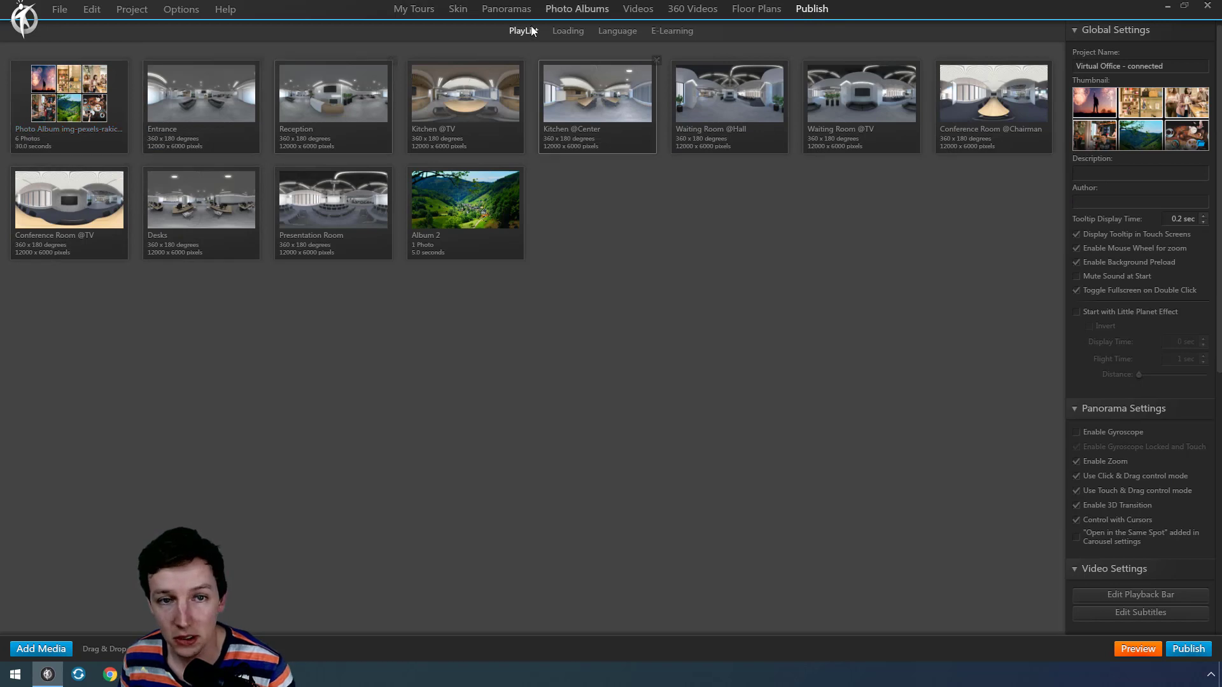
{"action": "left_click", "coordinate": [507, 9]}
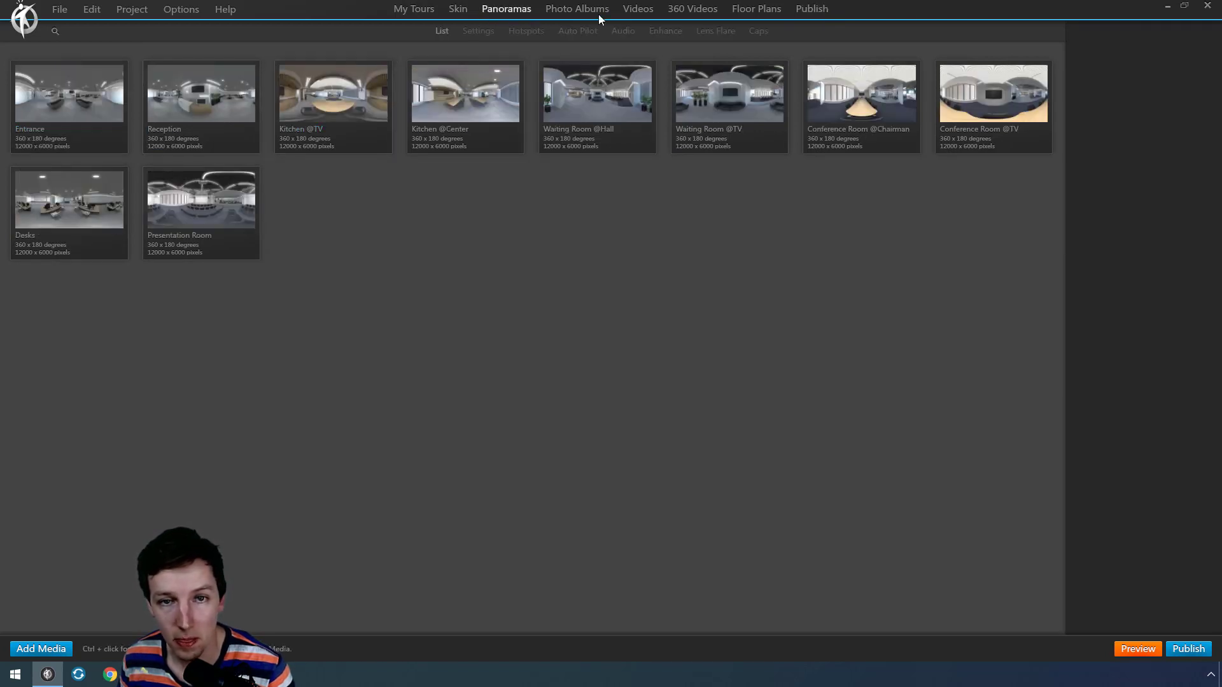
{"action": "left_click", "coordinate": [577, 9]}
{"action": "left_click", "coordinate": [73, 90]}
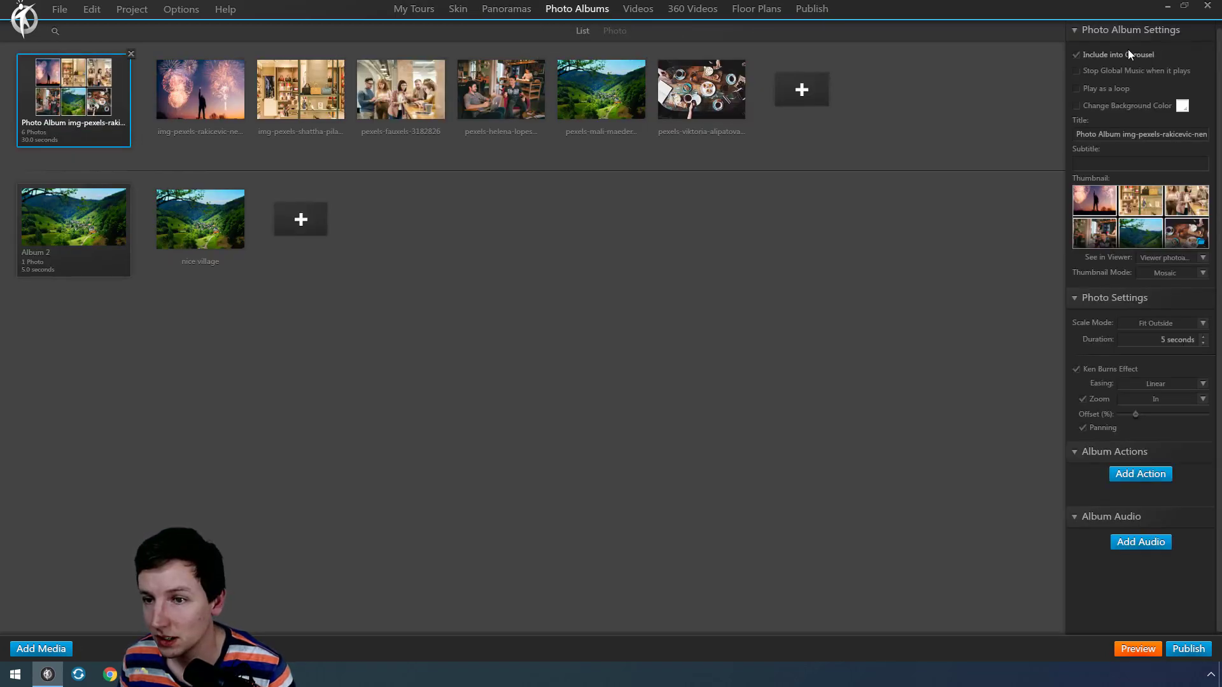
{"action": "left_click", "coordinate": [812, 8]}
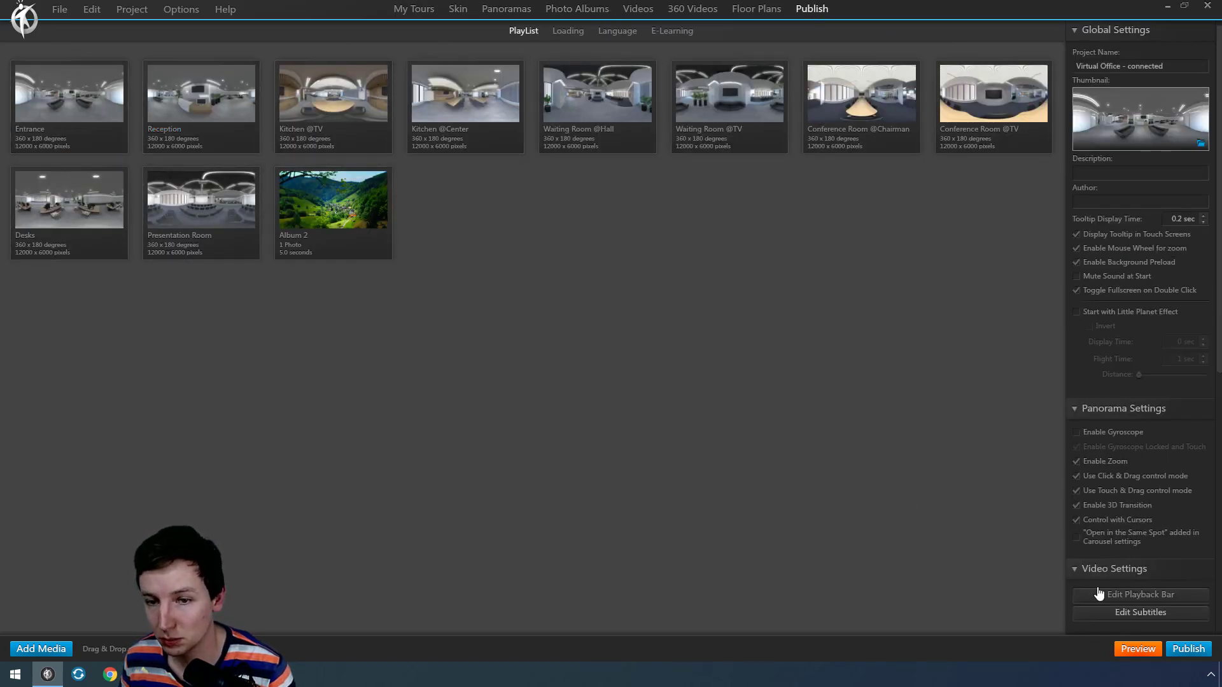
{"action": "left_click", "coordinate": [69, 206]}
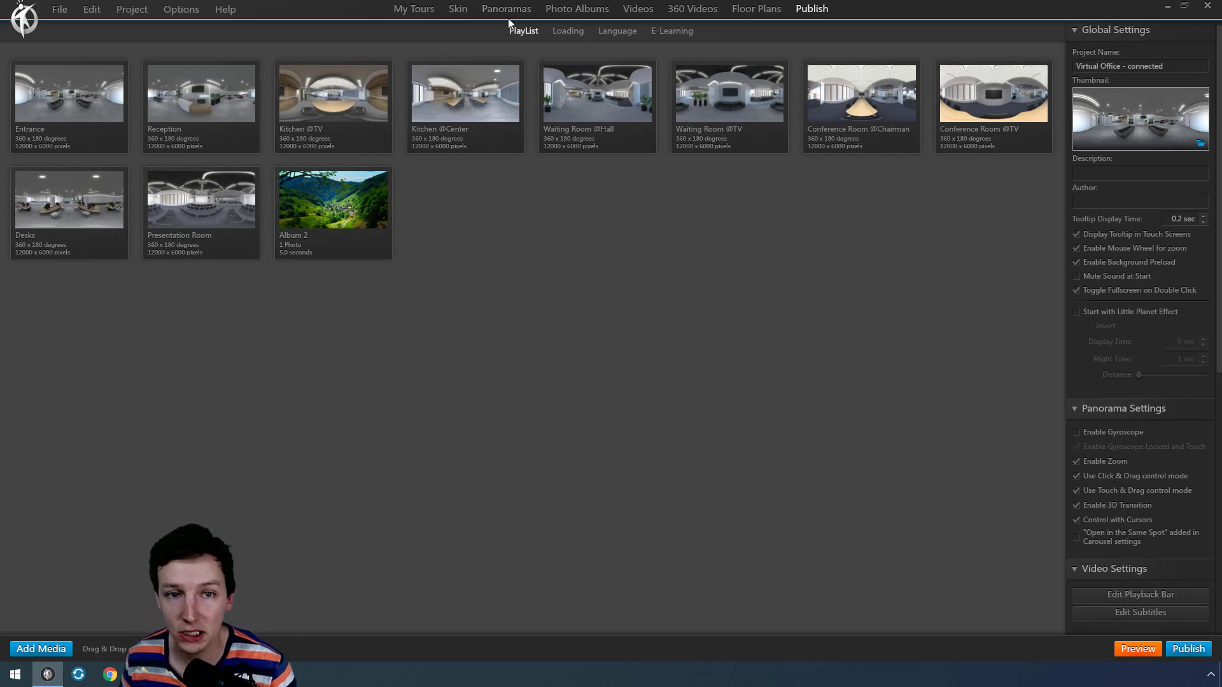
- Tick Include into Carousel for the six-photo Pexels album
{"action": "left_click", "coordinate": [576, 8]}
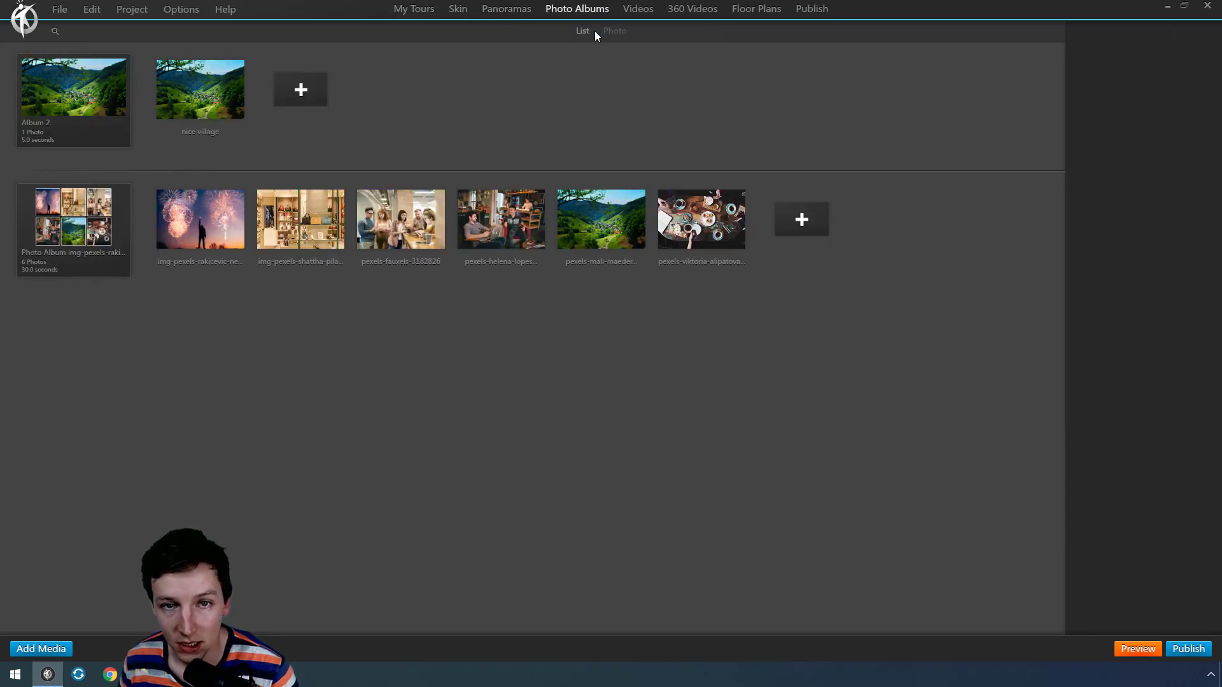
{"action": "left_click", "coordinate": [73, 96]}
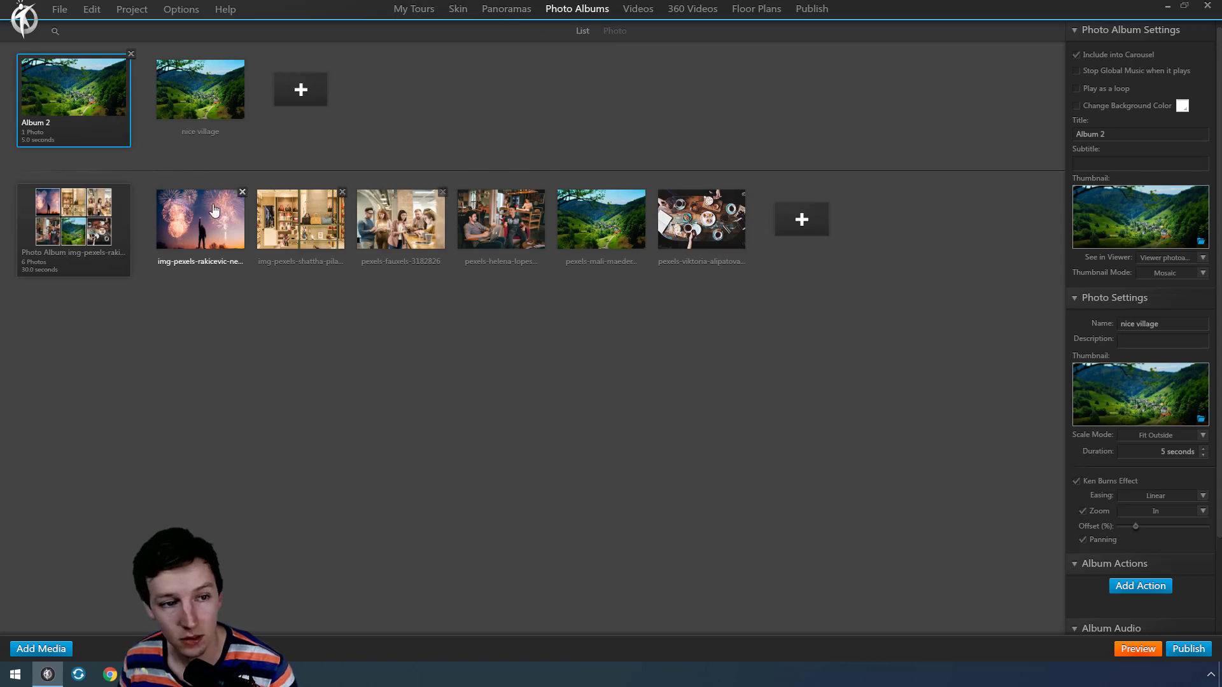
{"action": "left_click", "coordinate": [74, 219]}
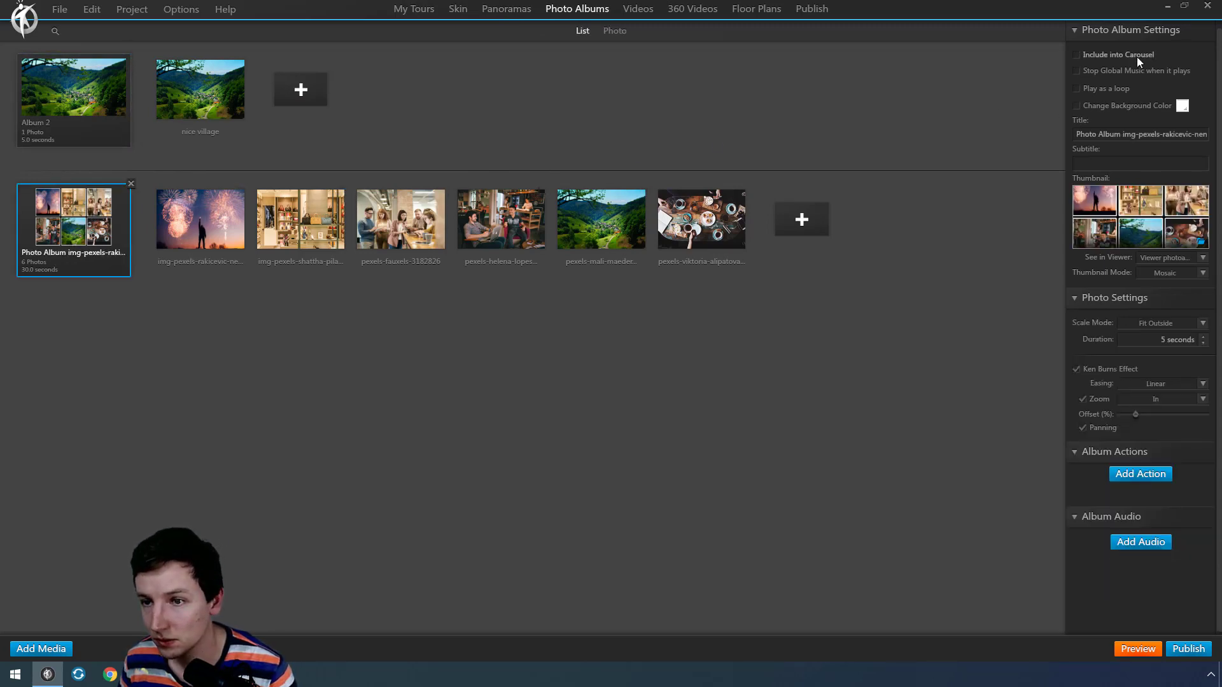
{"action": "left_click", "coordinate": [1076, 54]}
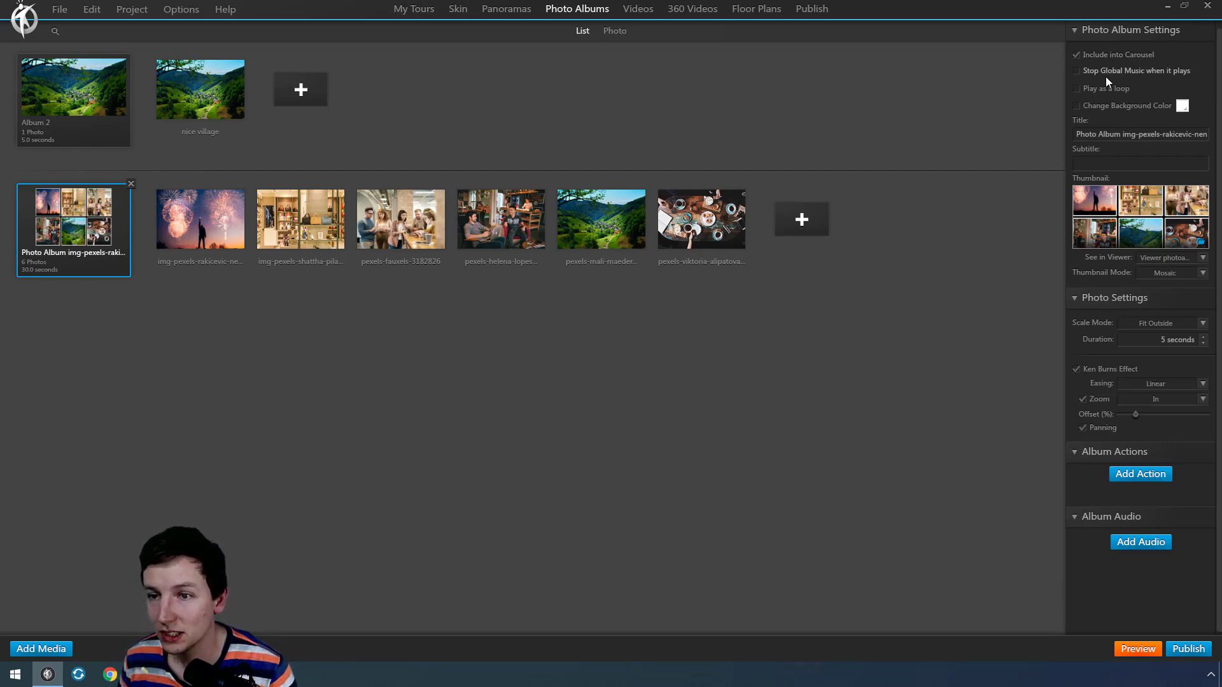
{"action": "left_click", "coordinate": [815, 11]}
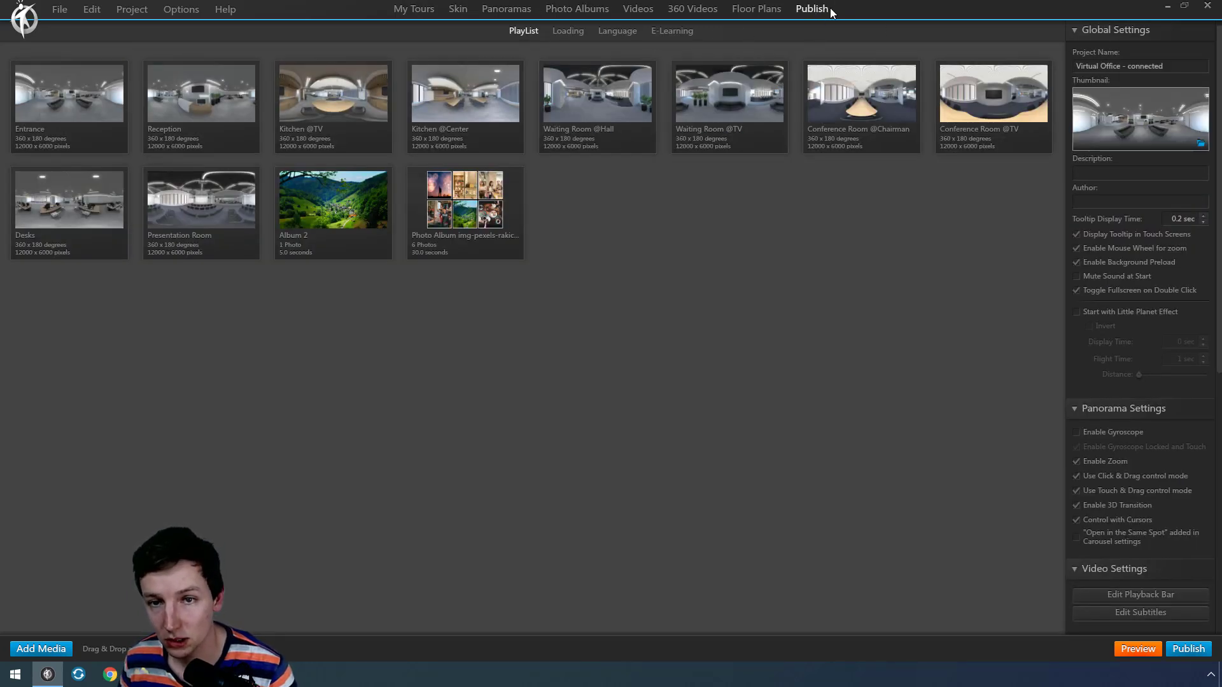
{"action": "scroll", "coordinate": [1140, 381], "scroll_direction": "down", "scroll_amount": 5}
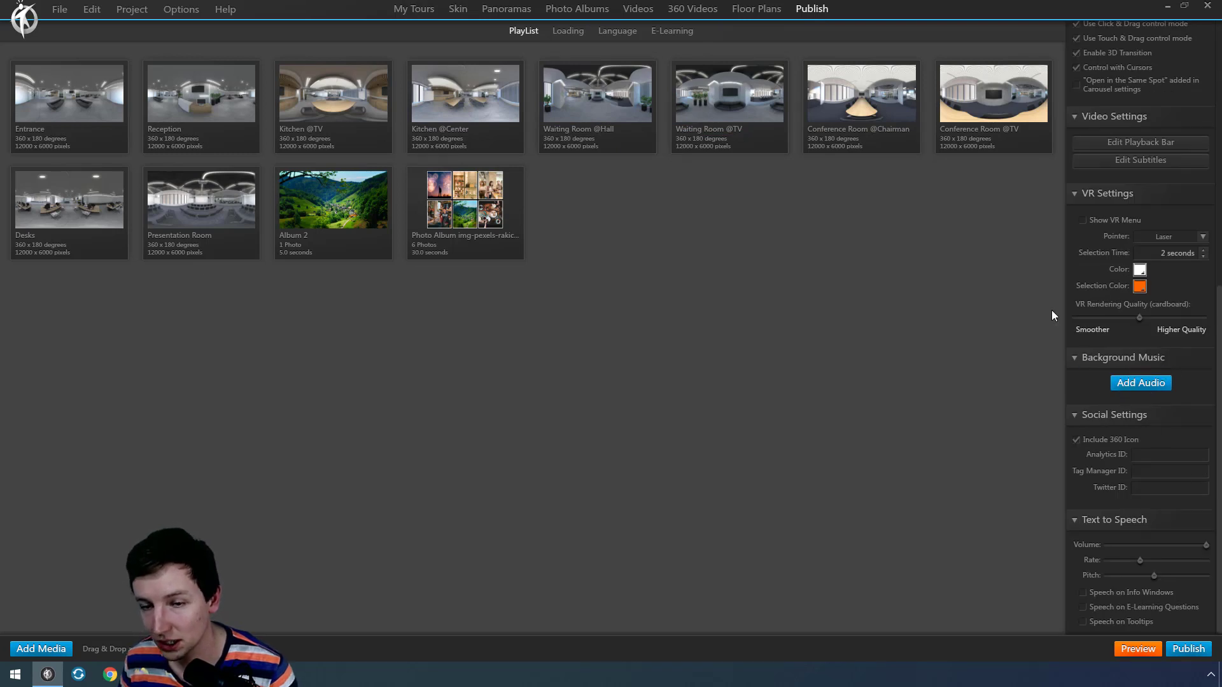
{"action": "left_click", "coordinate": [576, 8]}
{"action": "left_click", "coordinate": [74, 230]}
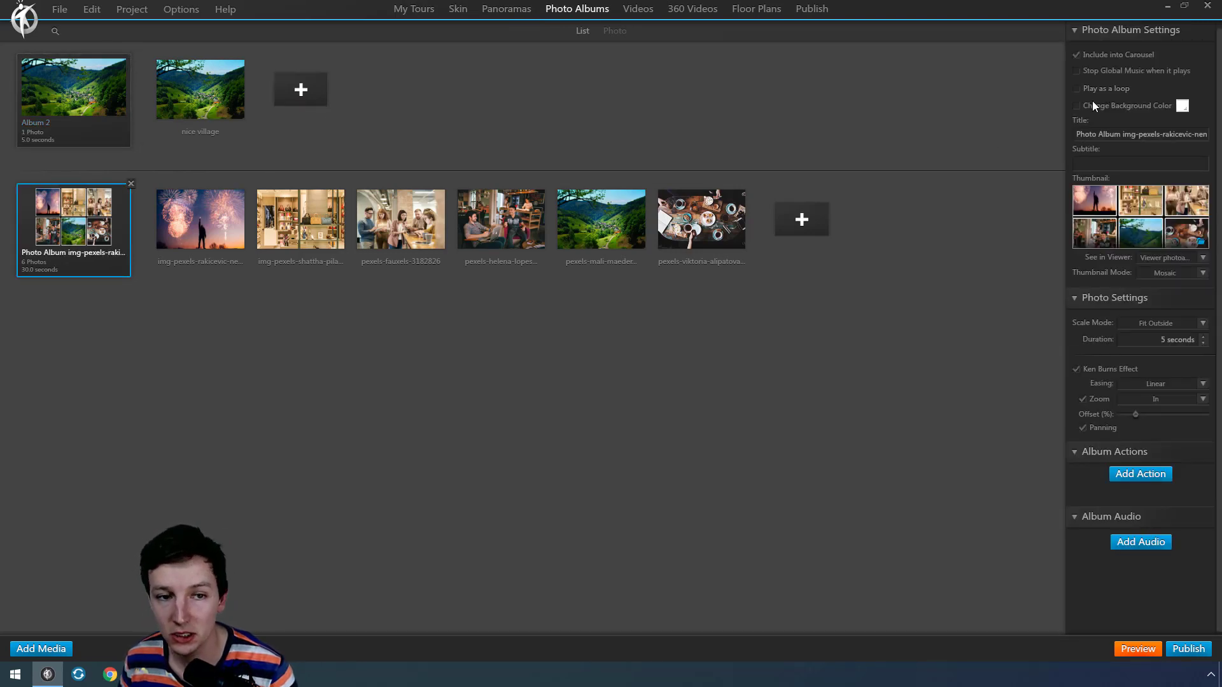
{"action": "mouse_move", "coordinate": [700, 220]}
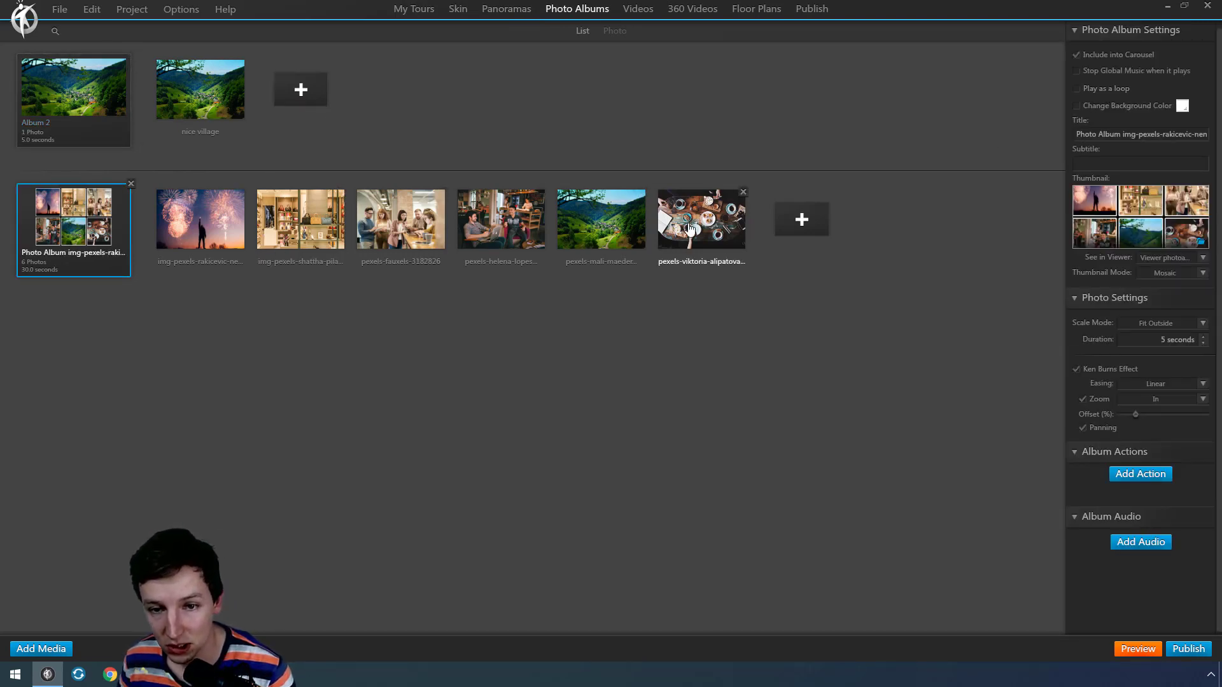
{"action": "left_click", "coordinate": [703, 227]}
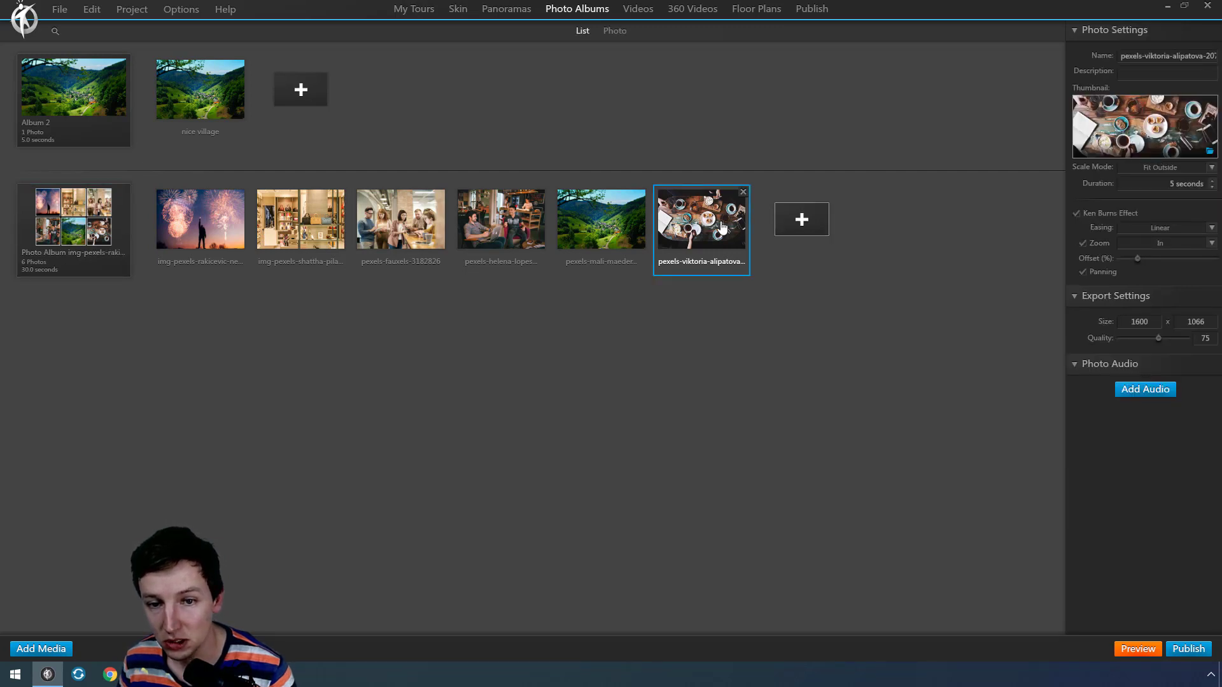
{"action": "left_click", "coordinate": [199, 228]}
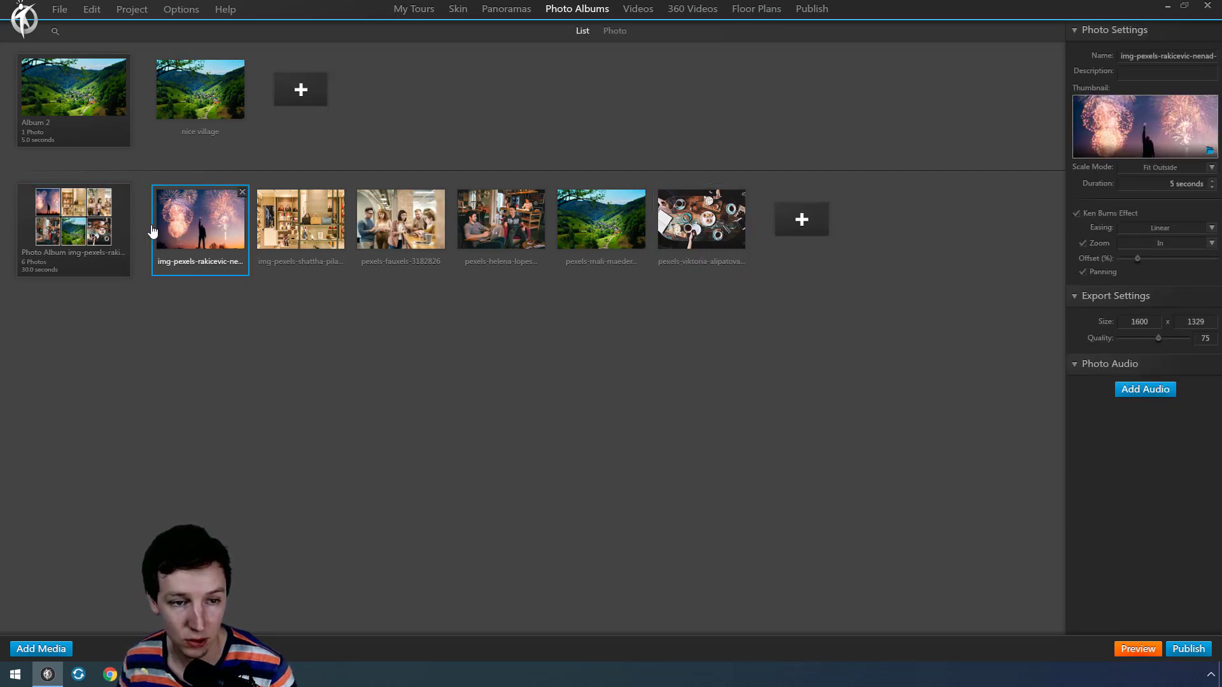
{"action": "left_click", "coordinate": [73, 226]}
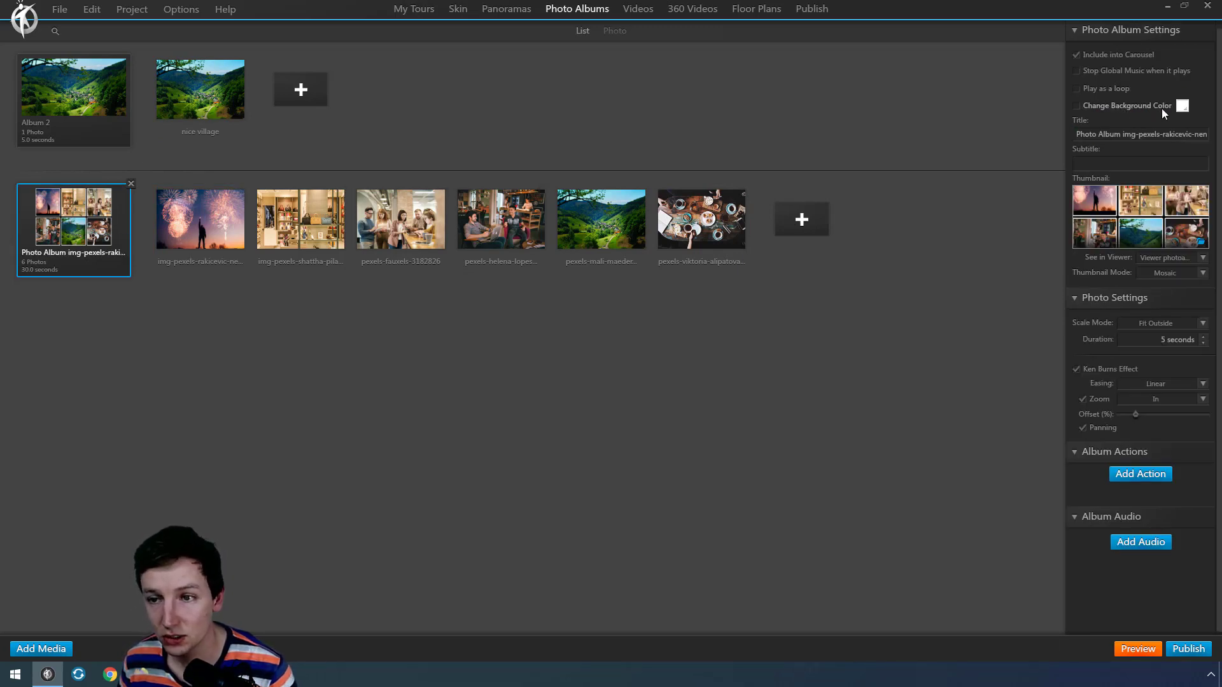
- Give the six-photo album a custom green background colour
{"action": "left_click", "coordinate": [1182, 106]}
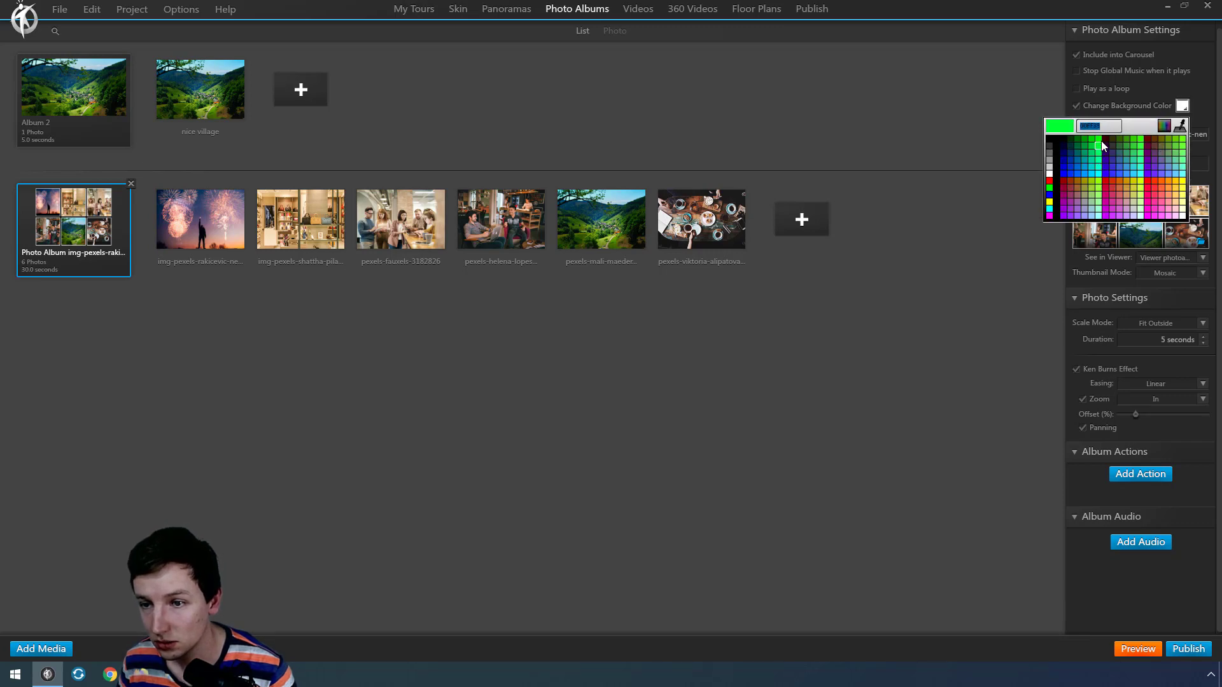
{"action": "left_click", "coordinate": [1100, 140]}
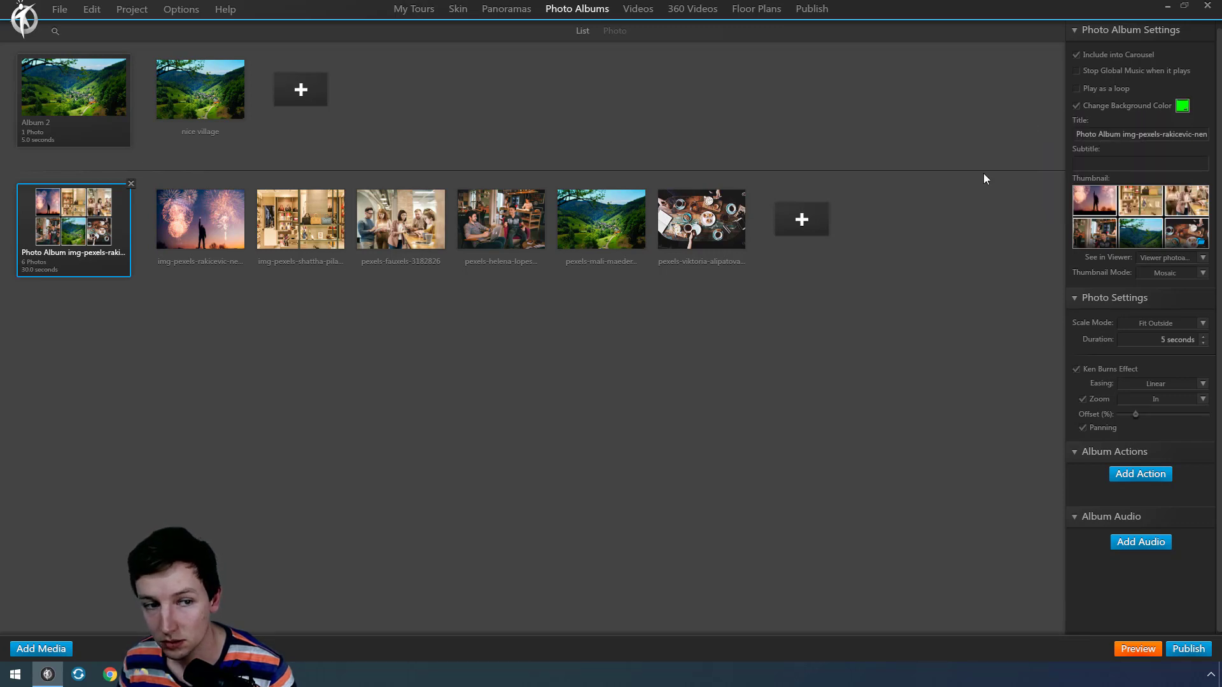
{"action": "left_click", "coordinate": [458, 10]}
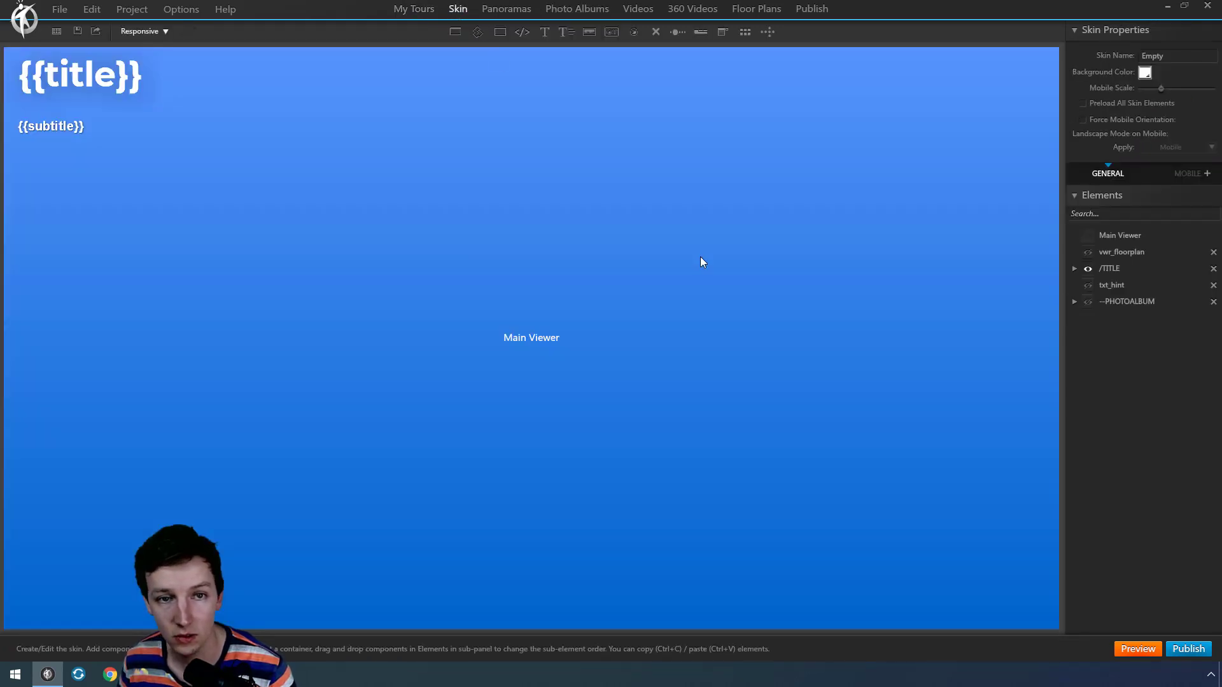
- Preview the tour, opening and closing the couch hotspot's fireworks album several times
{"action": "left_click", "coordinate": [1138, 648]}
{"action": "left_click", "coordinate": [615, 351]}
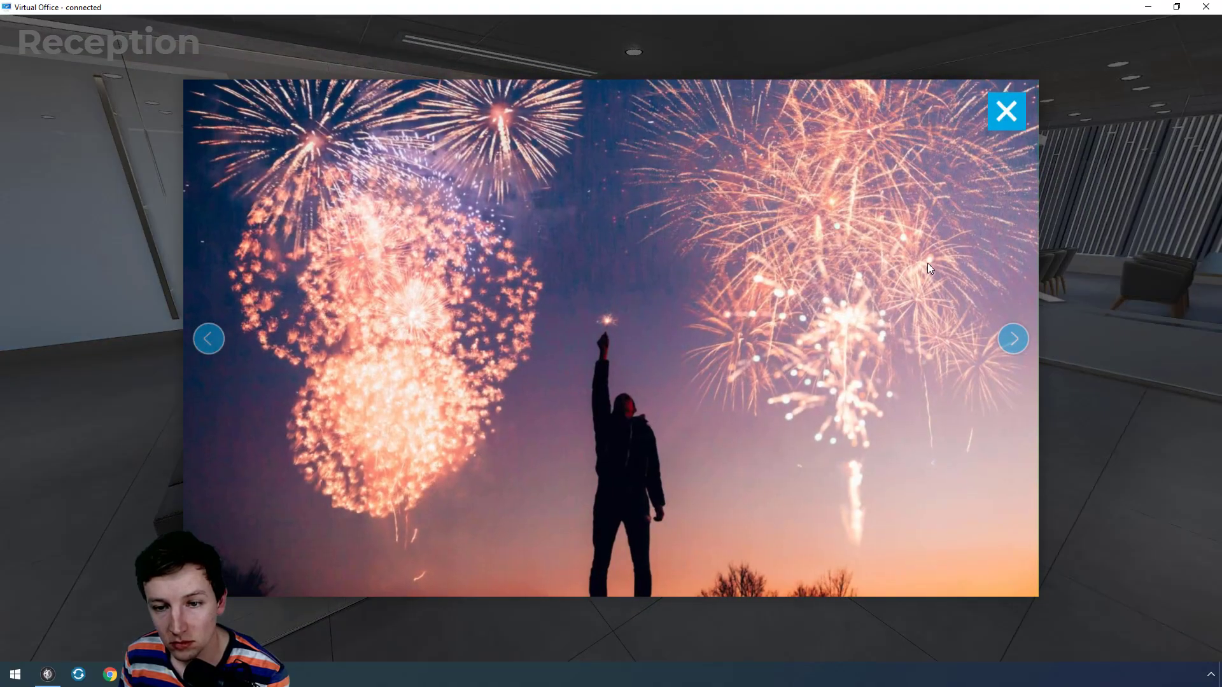
{"action": "left_click", "coordinate": [1007, 112]}
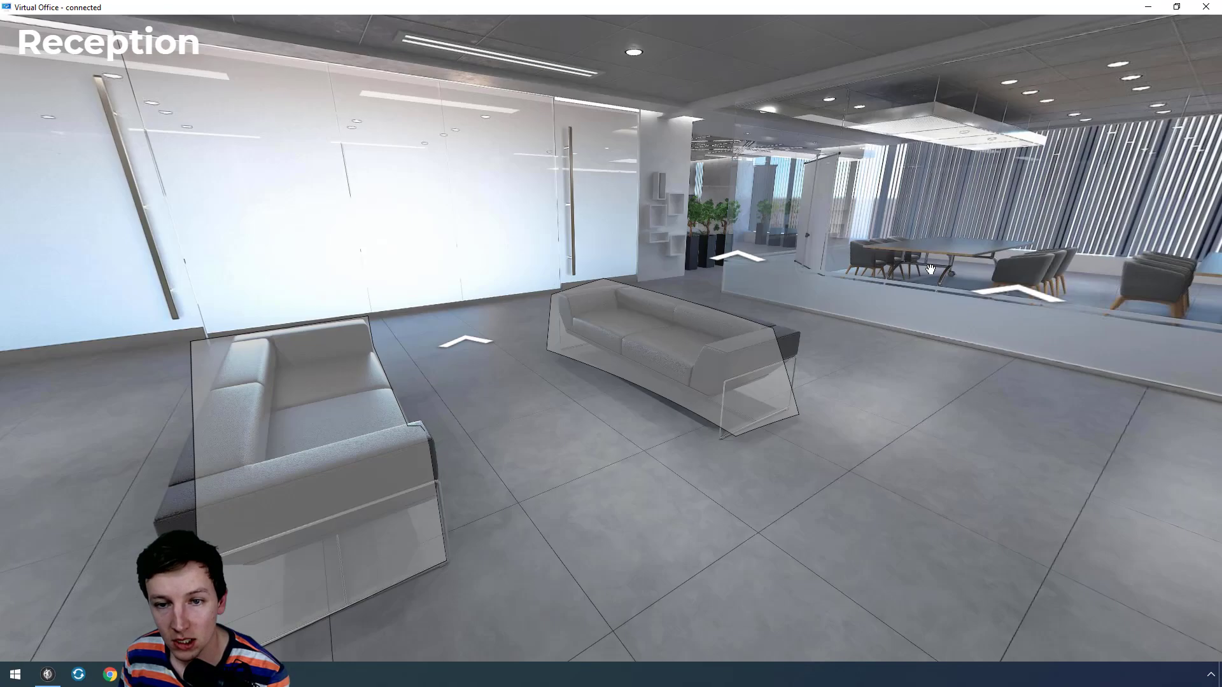
{"action": "left_click", "coordinate": [640, 371]}
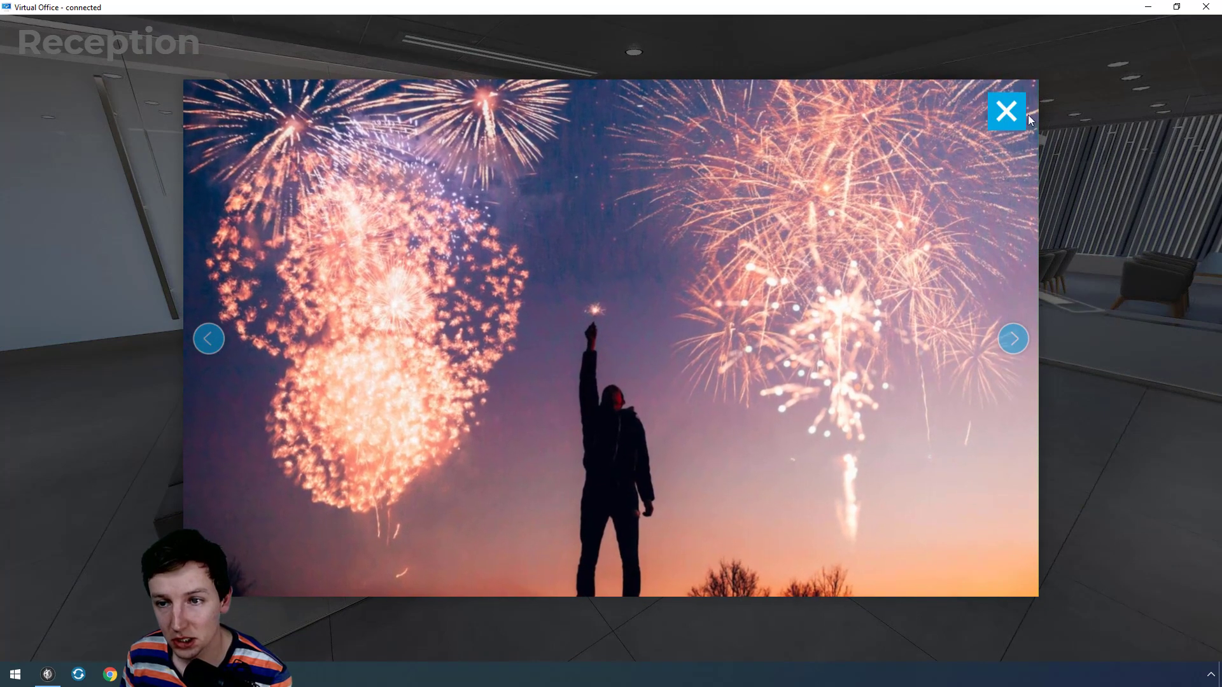
{"action": "left_click", "coordinate": [1007, 112]}
{"action": "left_click", "coordinate": [658, 351]}
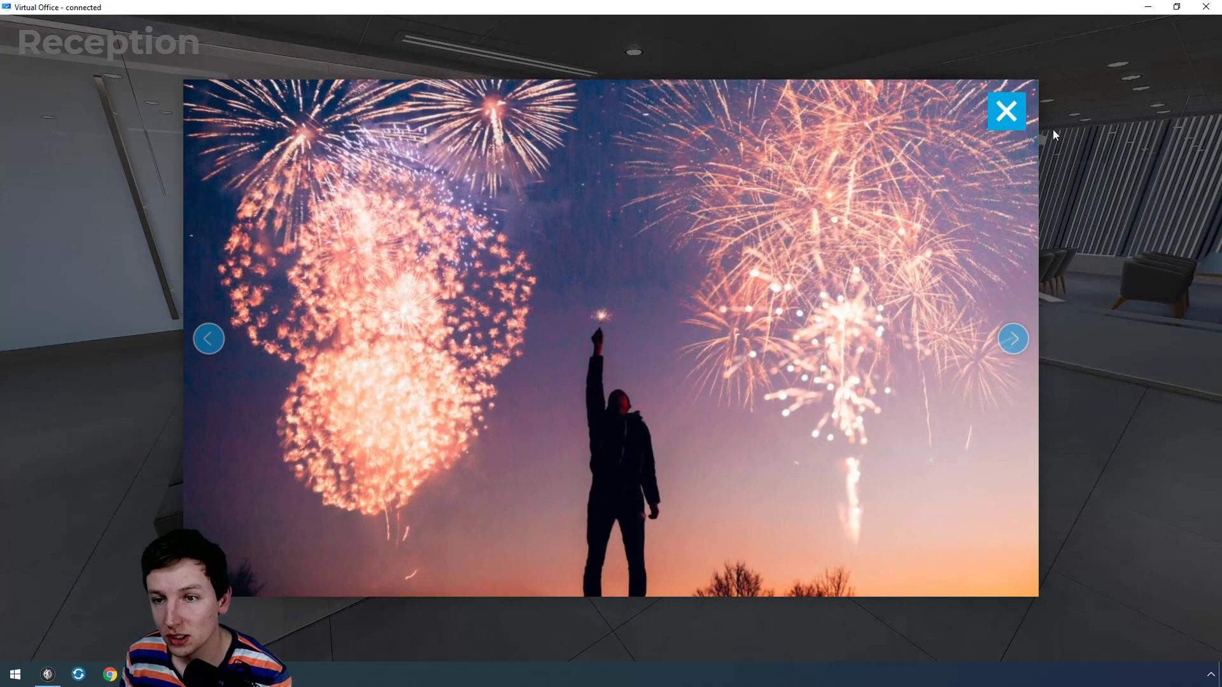
{"action": "left_click", "coordinate": [1050, 134]}
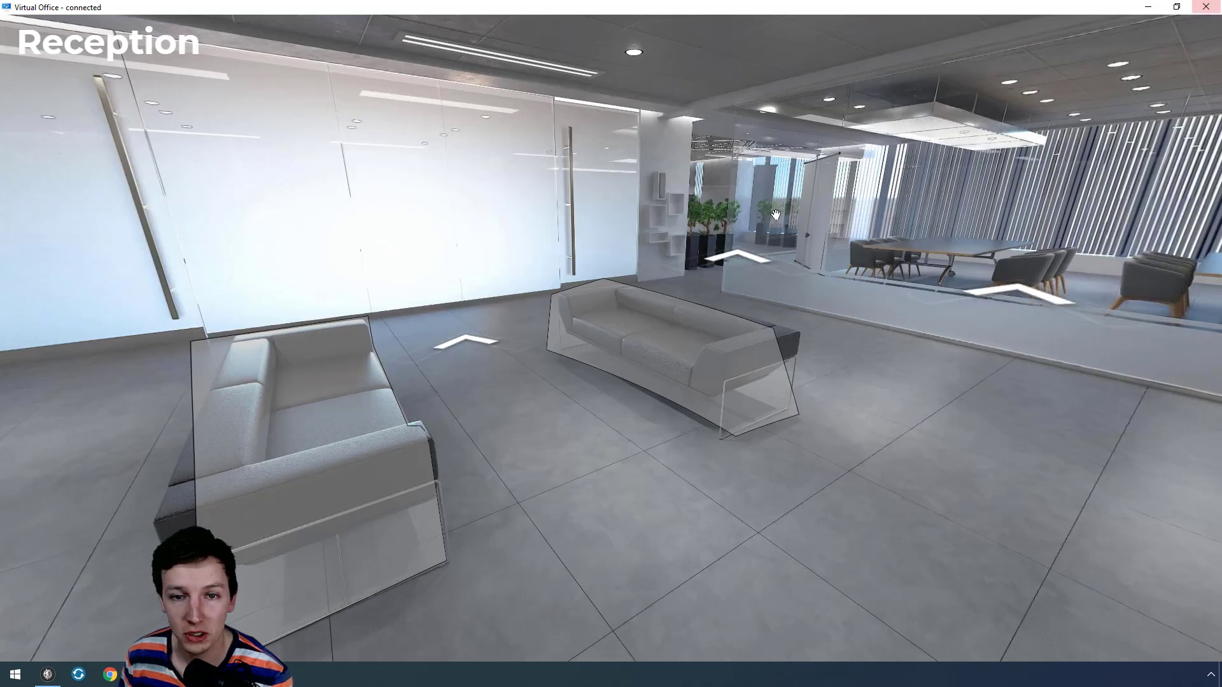
{"action": "left_click", "coordinate": [1205, 7]}
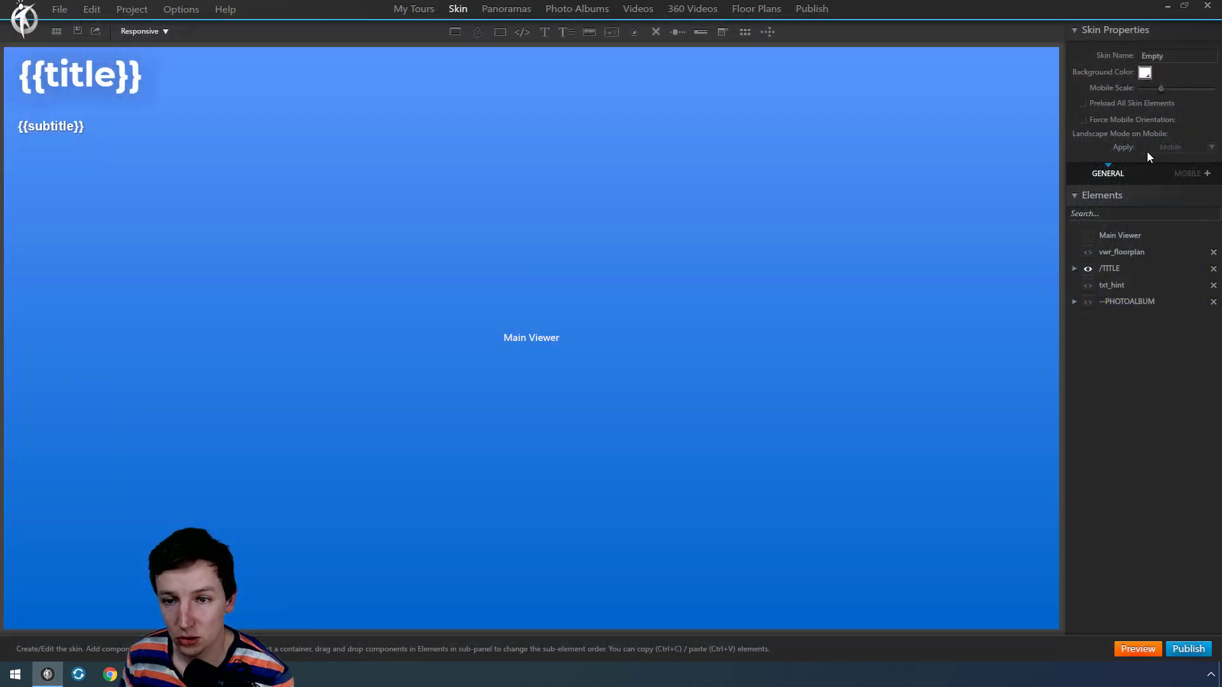
{"action": "left_click", "coordinate": [577, 9]}
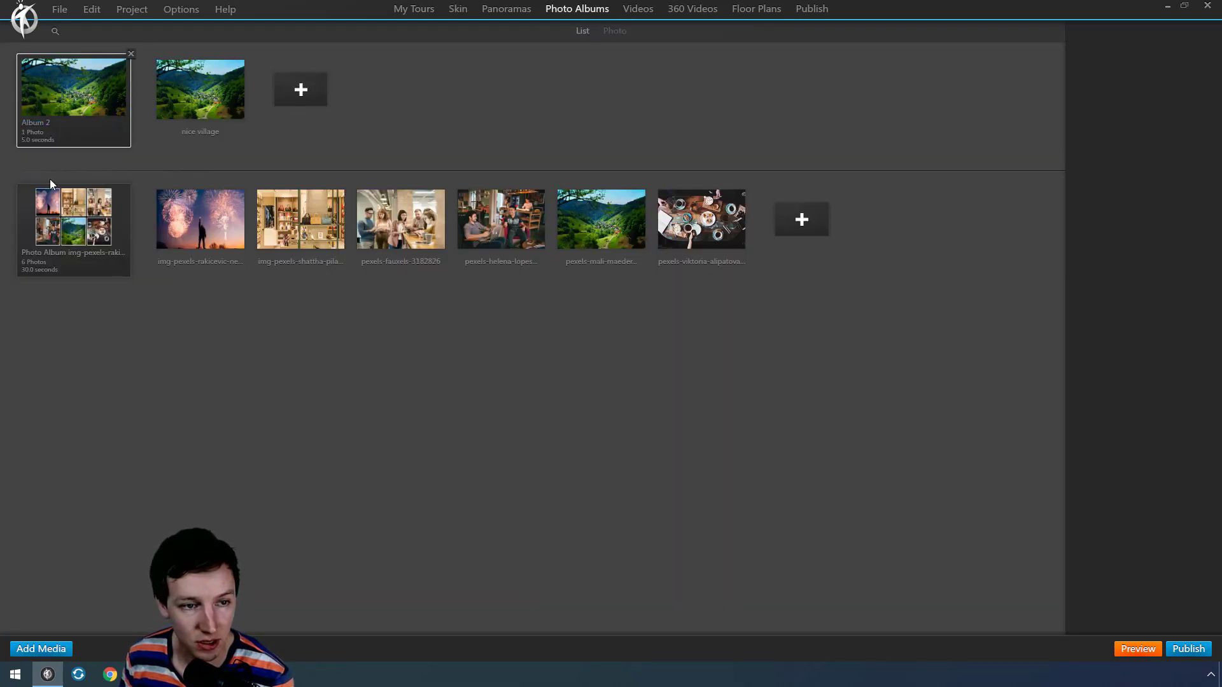
- Turn off the album's custom background colour
{"action": "left_click", "coordinate": [51, 210]}
{"action": "left_click", "coordinate": [1181, 105]}
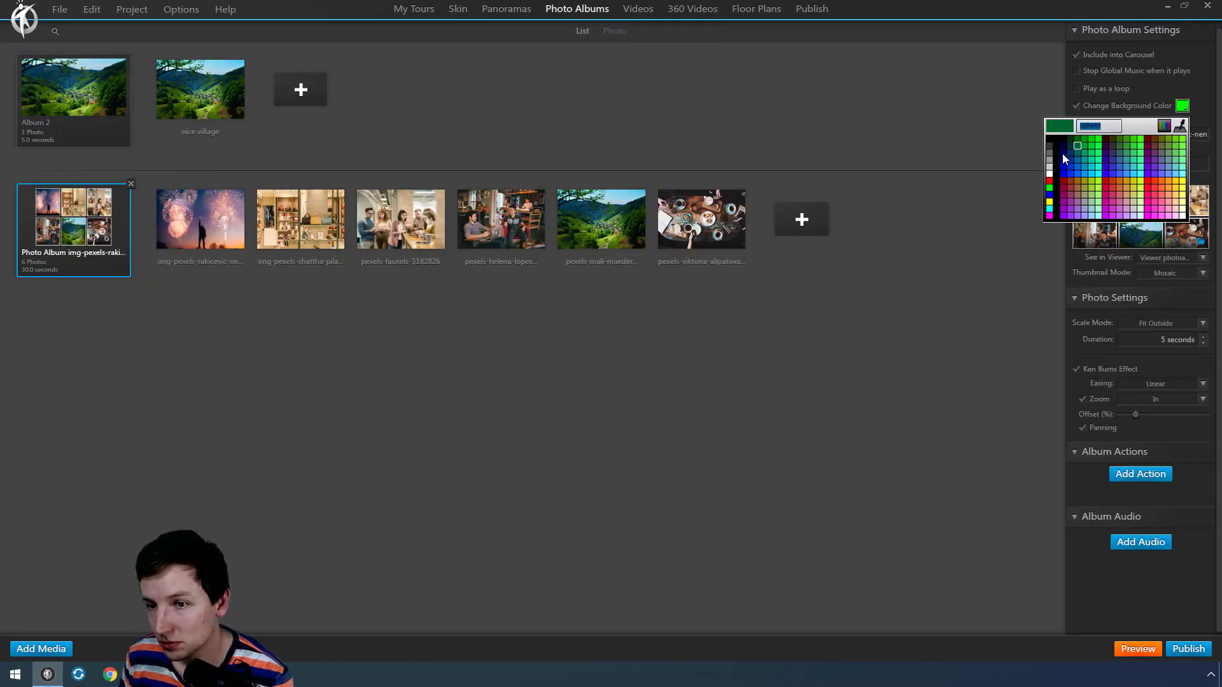
{"action": "left_click", "coordinate": [1050, 175]}
{"action": "left_click", "coordinate": [1112, 107]}
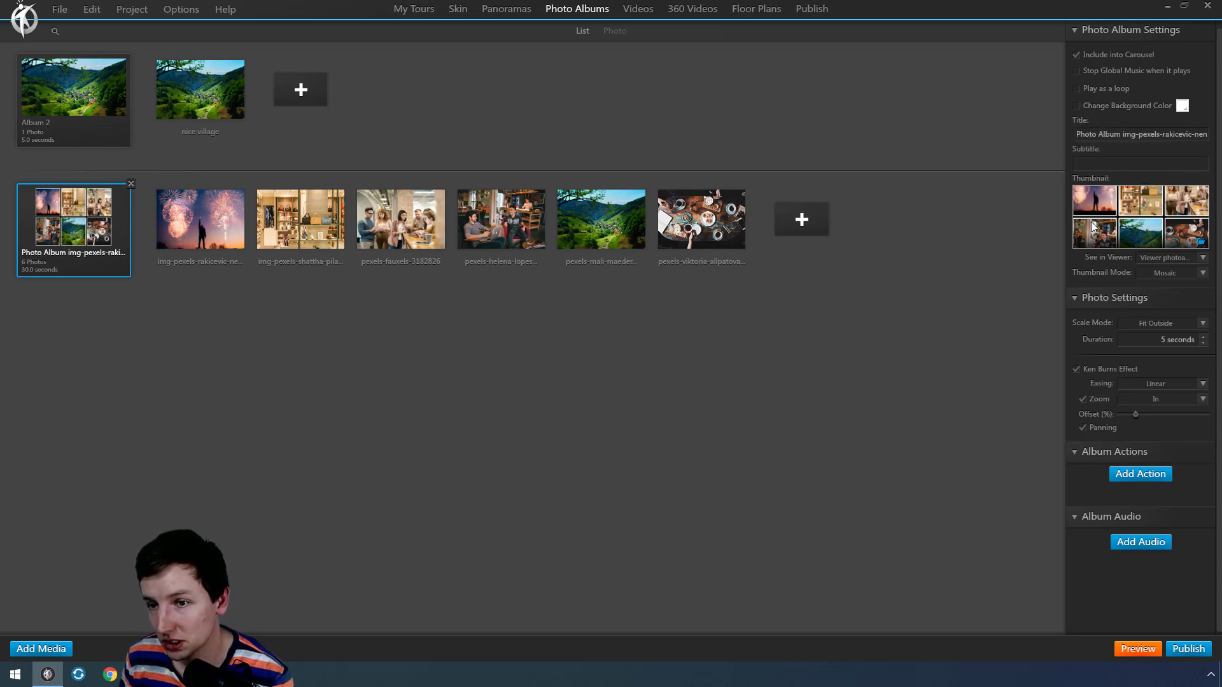
- Retitle the album 'Nice photos' and check its See in Viewer setting
{"action": "left_click", "coordinate": [1094, 134]}
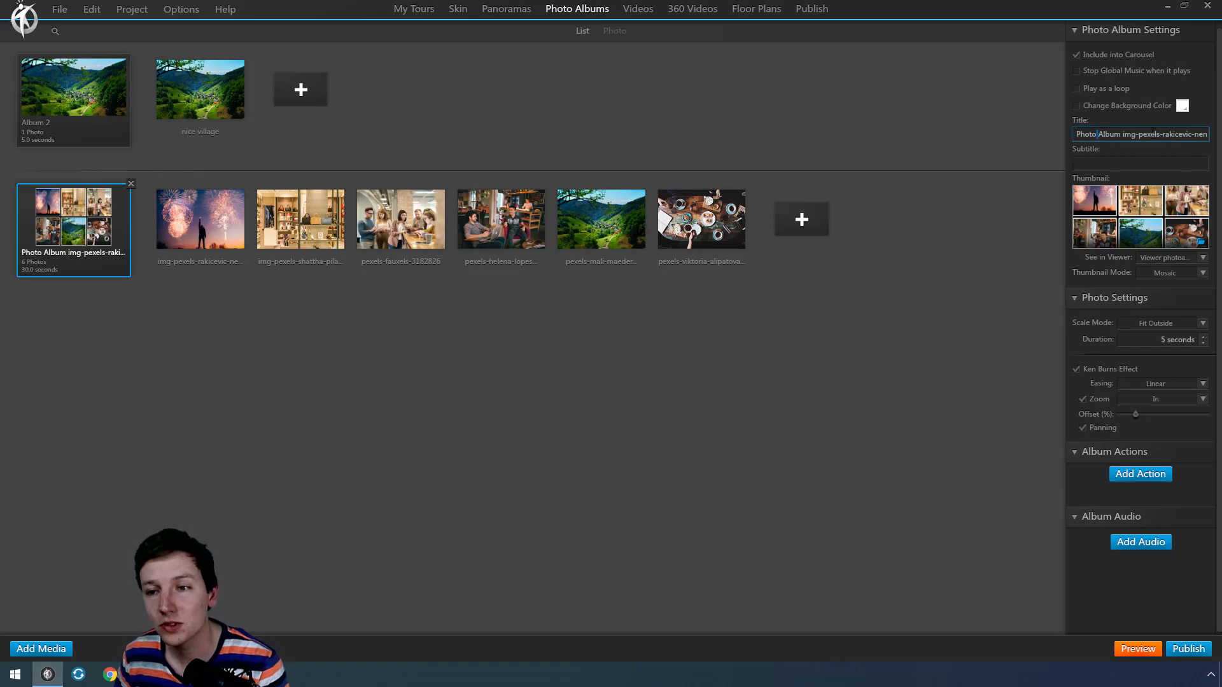
{"action": "left_click", "coordinate": [1158, 256]}
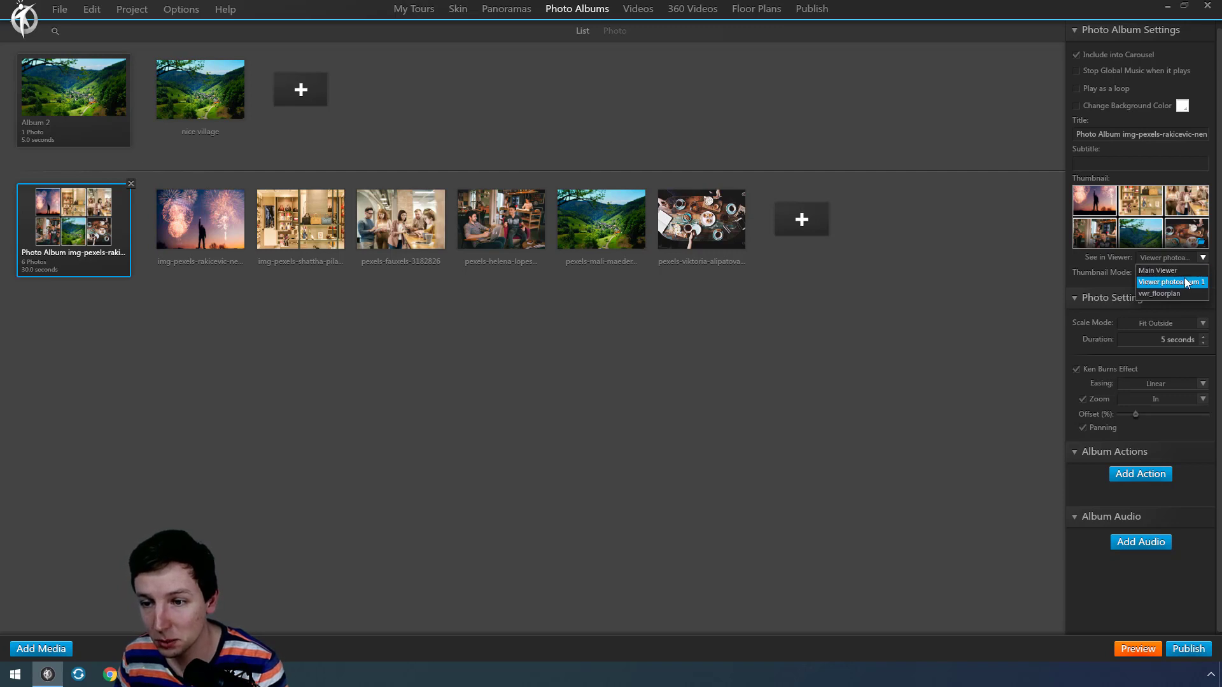
{"action": "left_click", "coordinate": [1076, 134]}
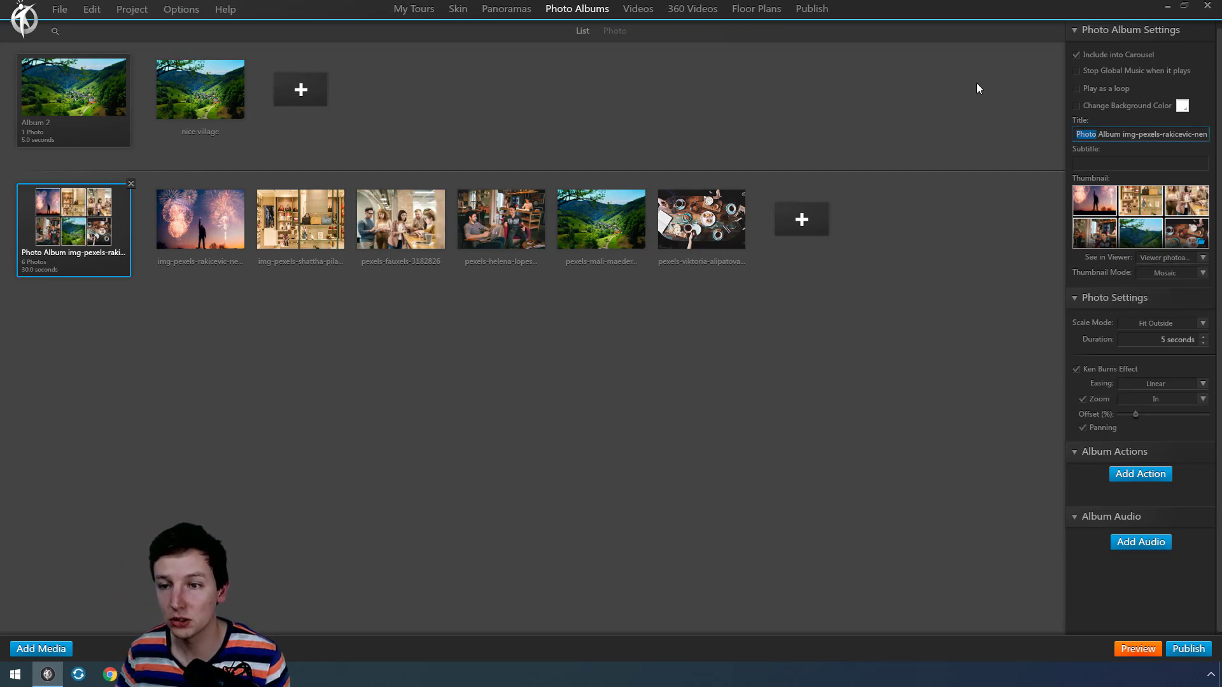
{"action": "left_click", "coordinate": [459, 10]}
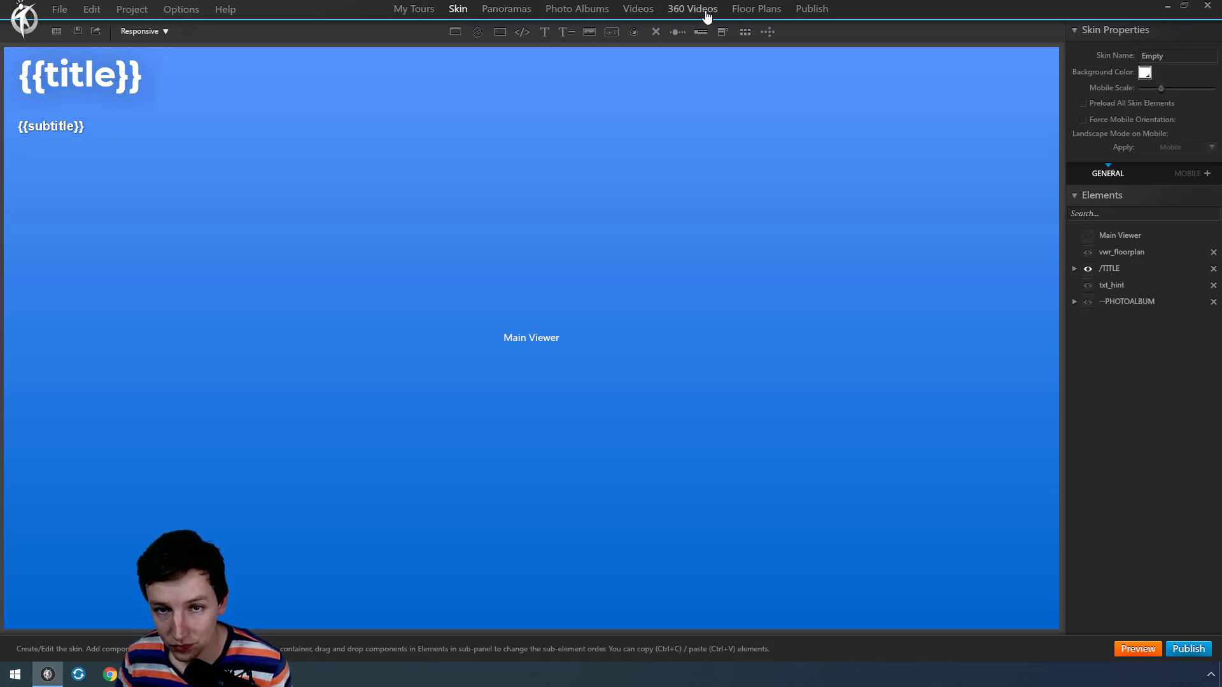
{"action": "left_click", "coordinate": [577, 9]}
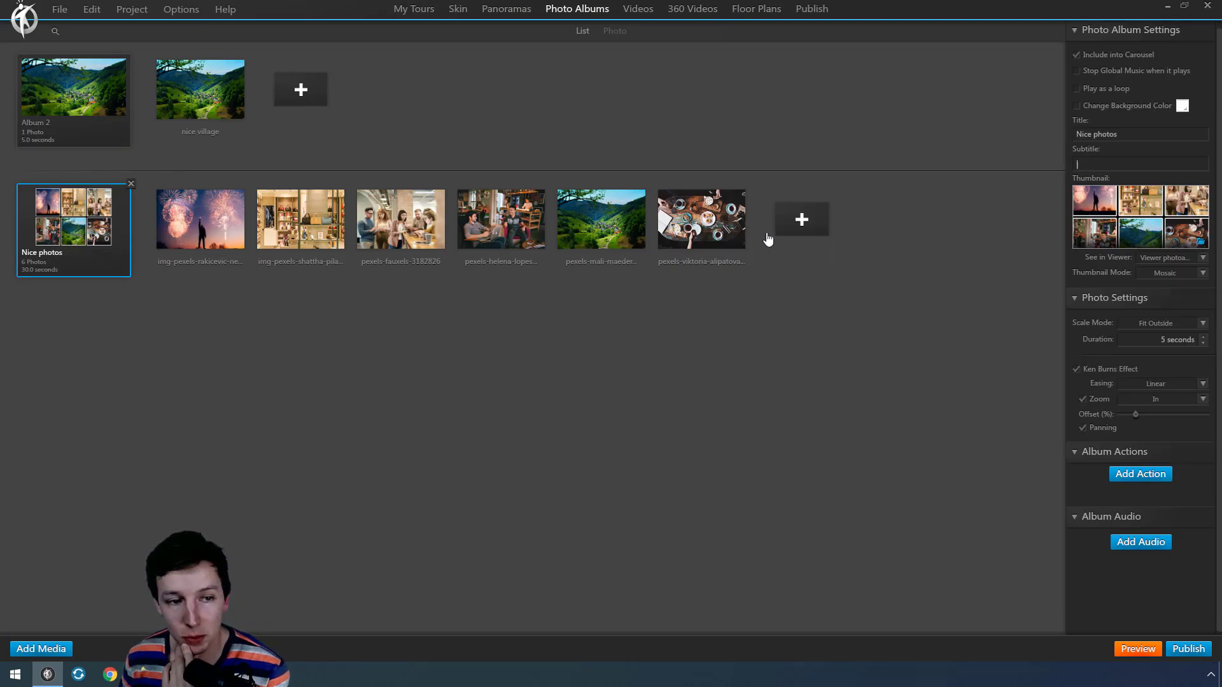
- Add a library thumbnail-list panel to the skin showing the panoramas, Album 2 and Nice photos
{"action": "left_click", "coordinate": [814, 12]}
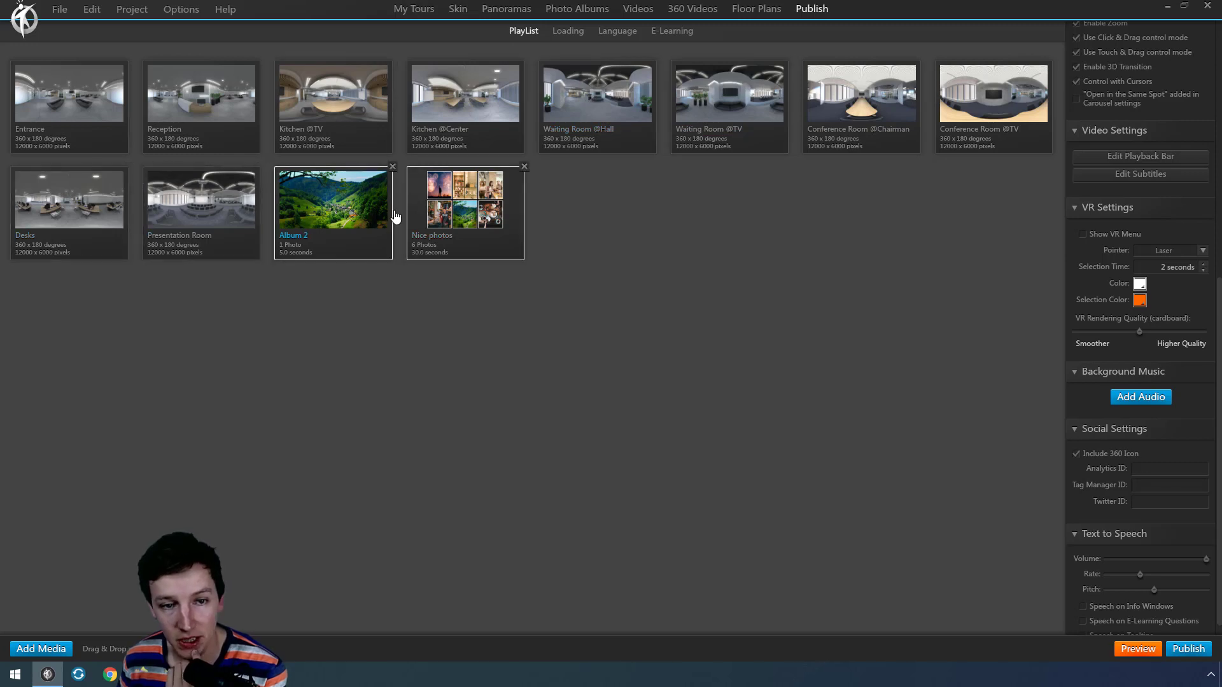
{"action": "left_click", "coordinate": [454, 9]}
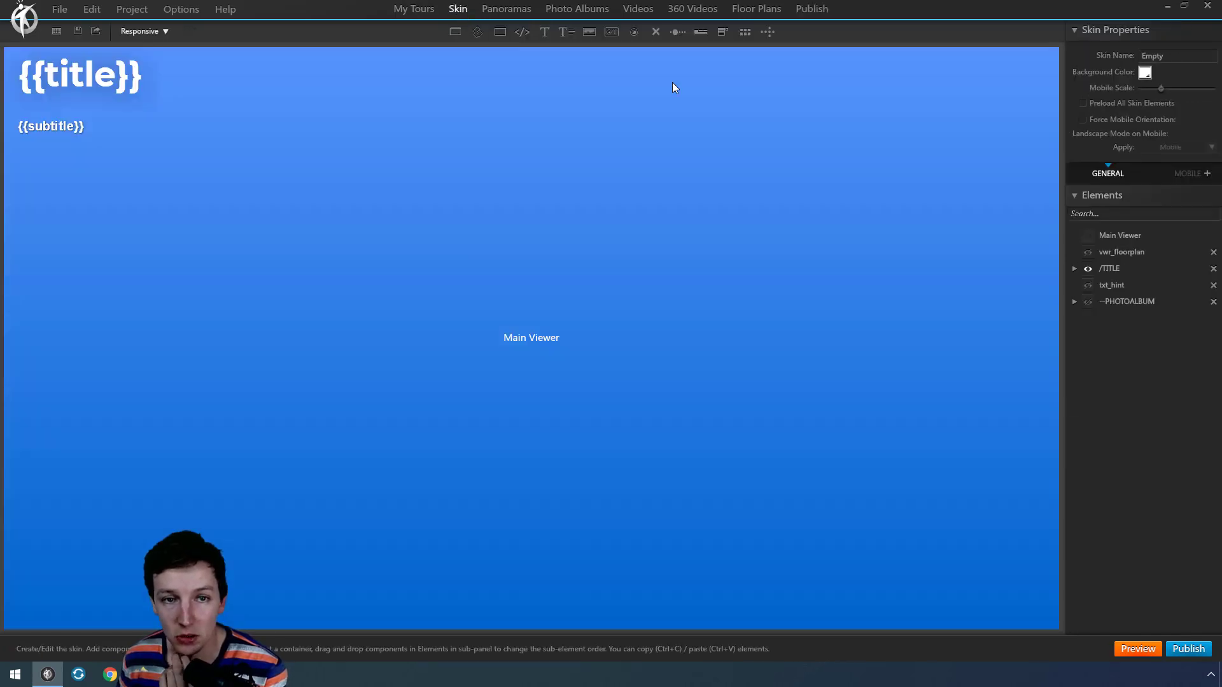
{"action": "left_click", "coordinate": [746, 33]}
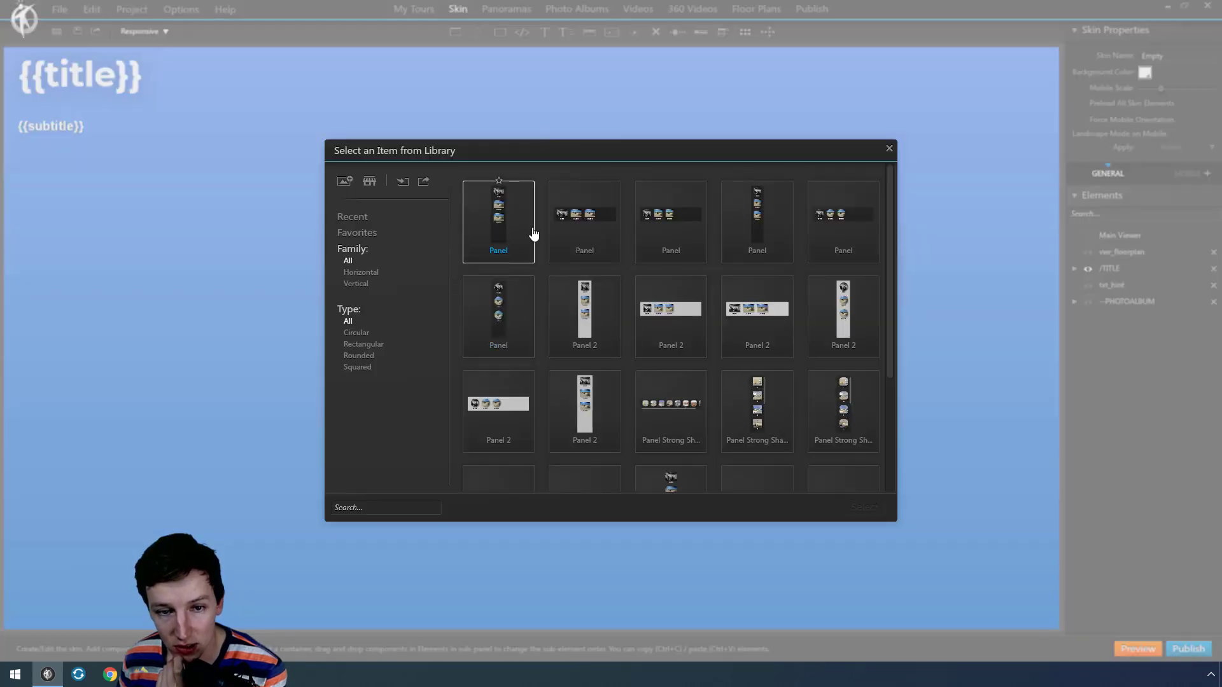
{"action": "double_click", "coordinate": [584, 221]}
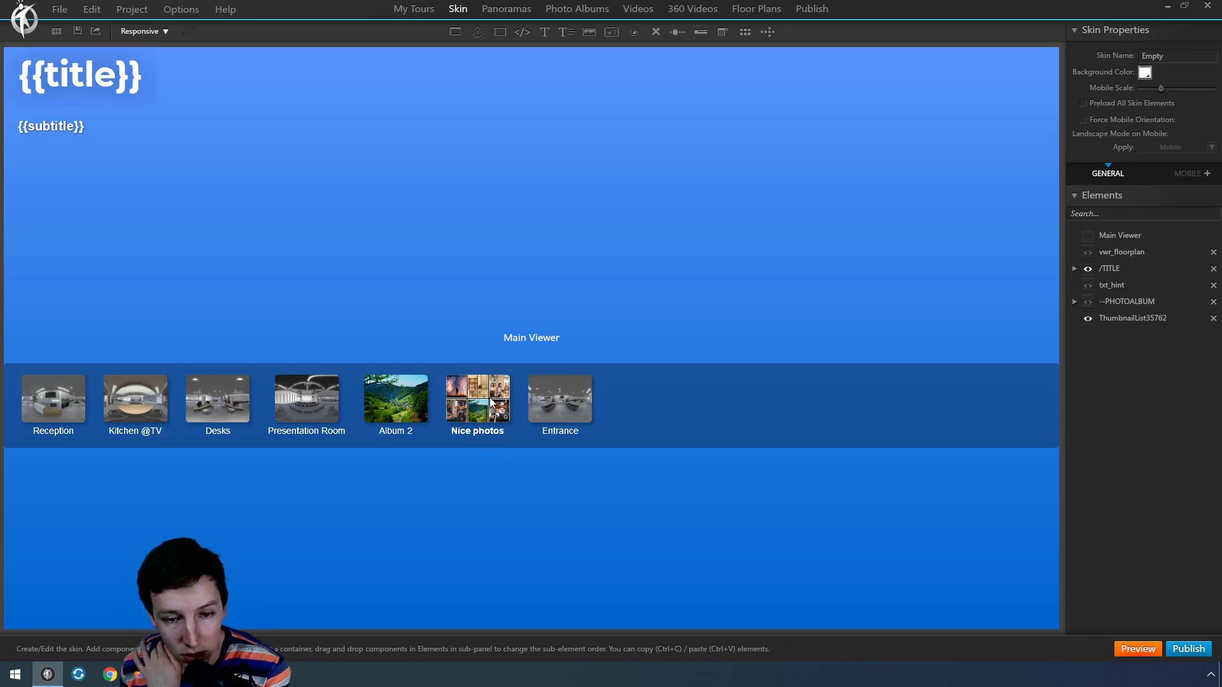
{"action": "left_click", "coordinate": [576, 9]}
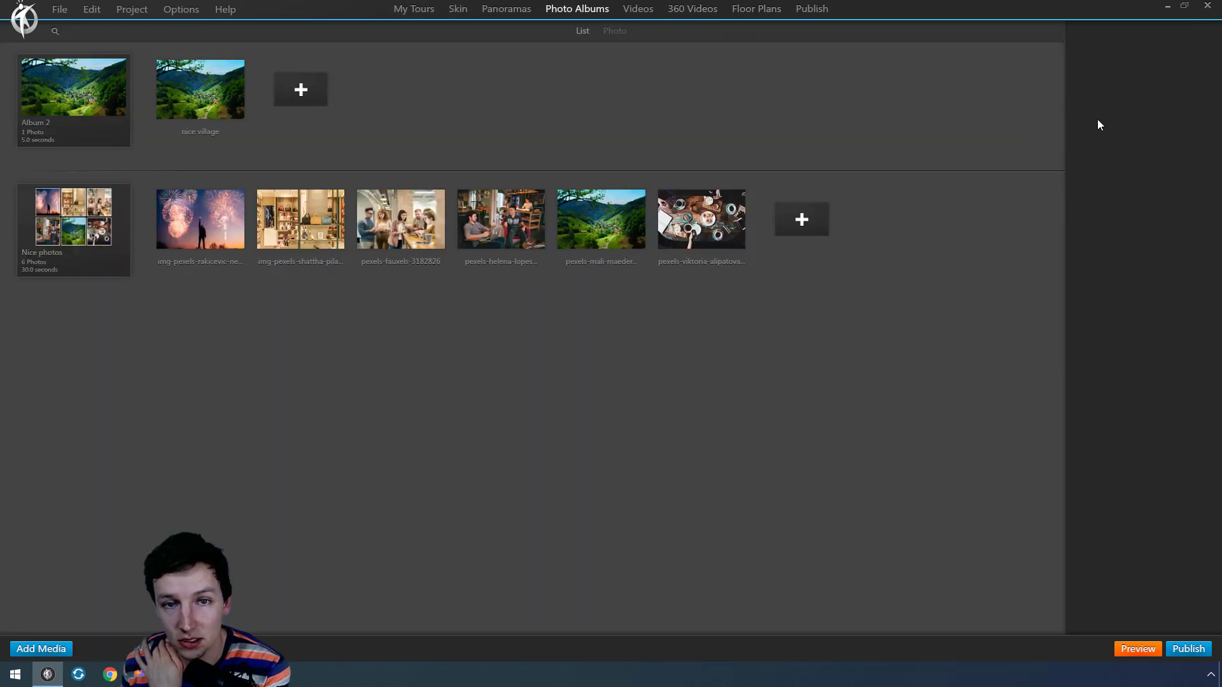
- Select Nice photos and set its album Thumbnail Mode to Single
{"action": "left_click", "coordinate": [73, 220]}
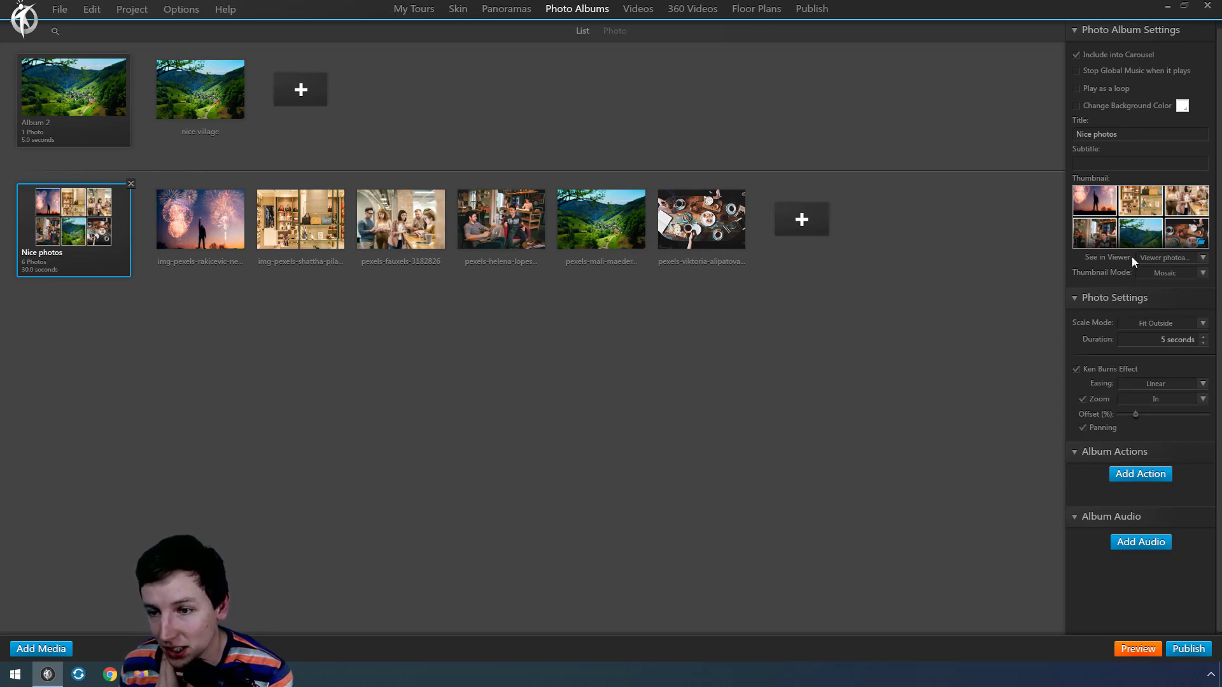
{"action": "left_click", "coordinate": [1166, 258]}
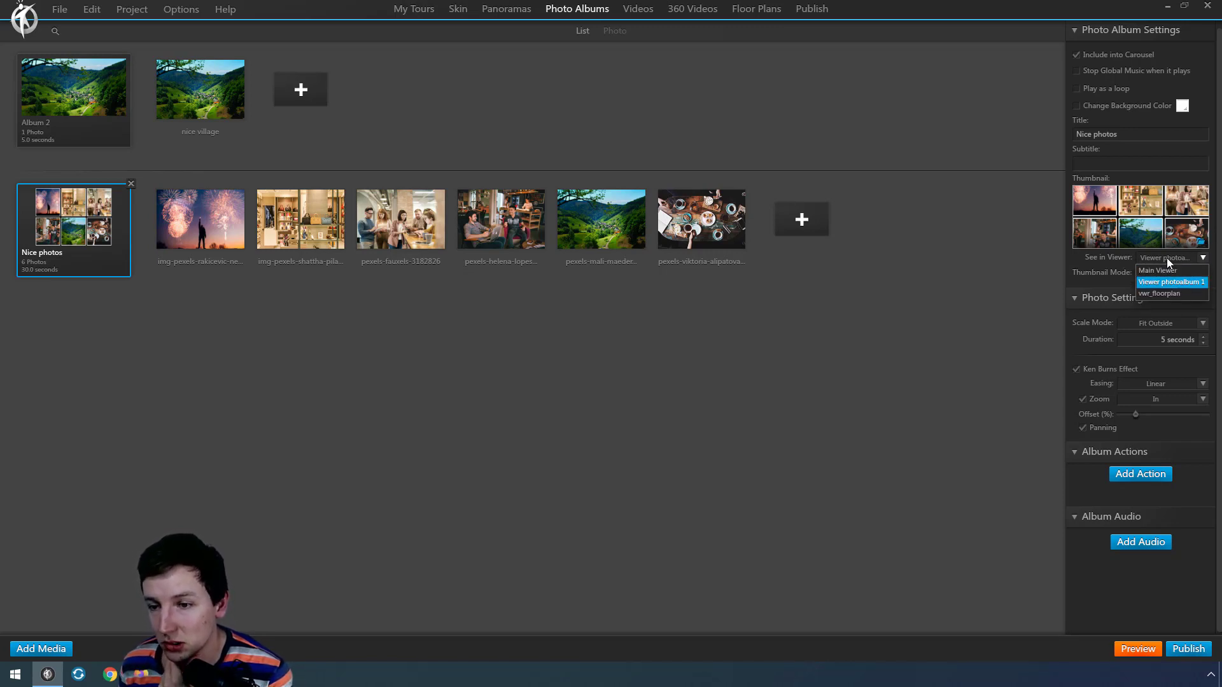
{"action": "left_click", "coordinate": [1167, 258]}
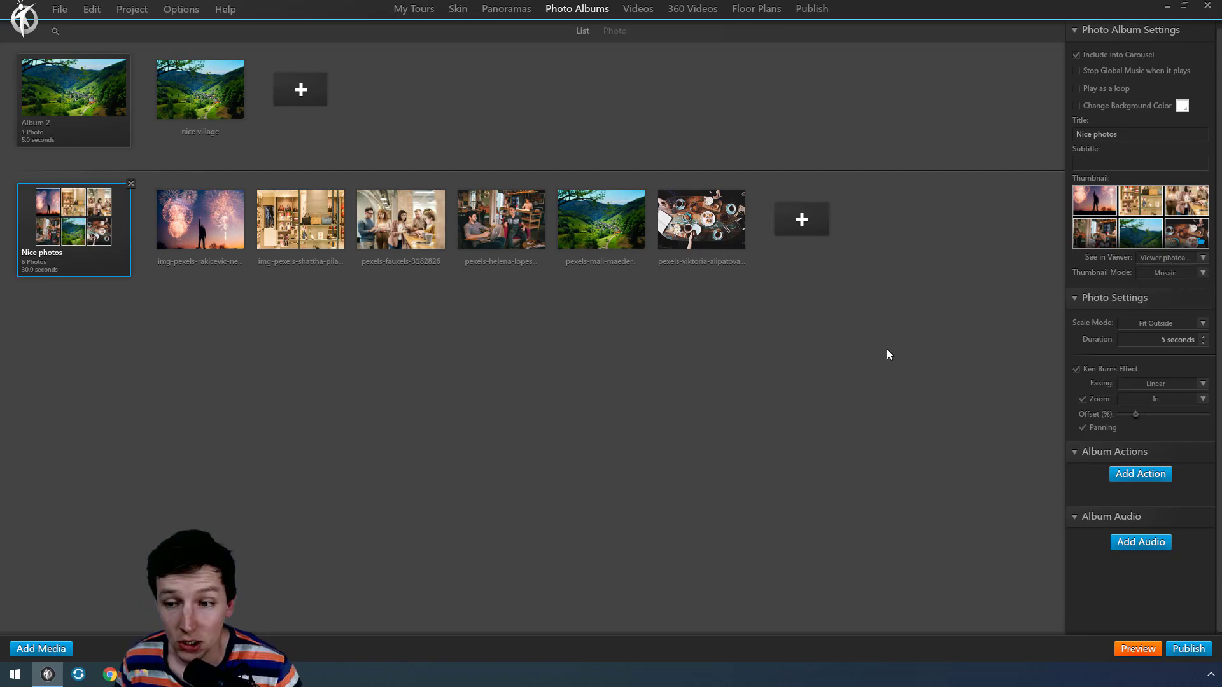
{"action": "left_click", "coordinate": [1157, 273]}
{"action": "left_click", "coordinate": [1167, 286]}
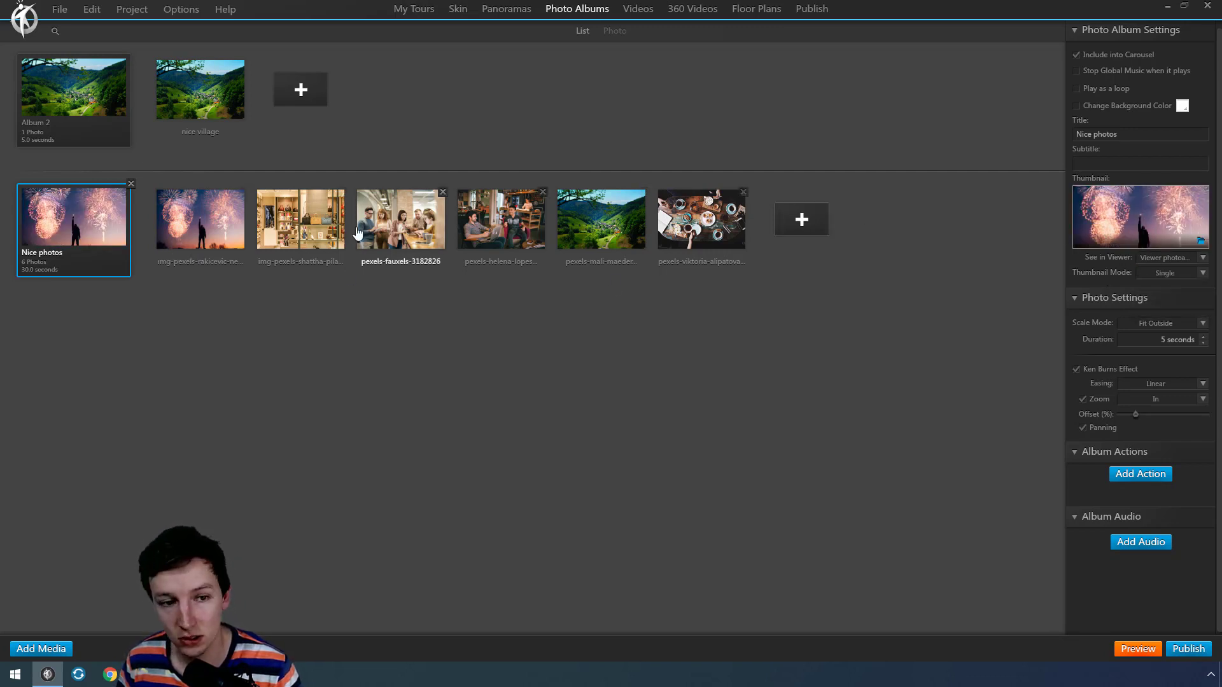
- Move the shop interior photo first and the green village last, keeping a single-photo thumbnail
{"action": "left_click", "coordinate": [300, 229]}
{"action": "left_click_drag", "start_coordinate": [199, 231], "coordinate": [305, 231]}
{"action": "left_click", "coordinate": [74, 229]}
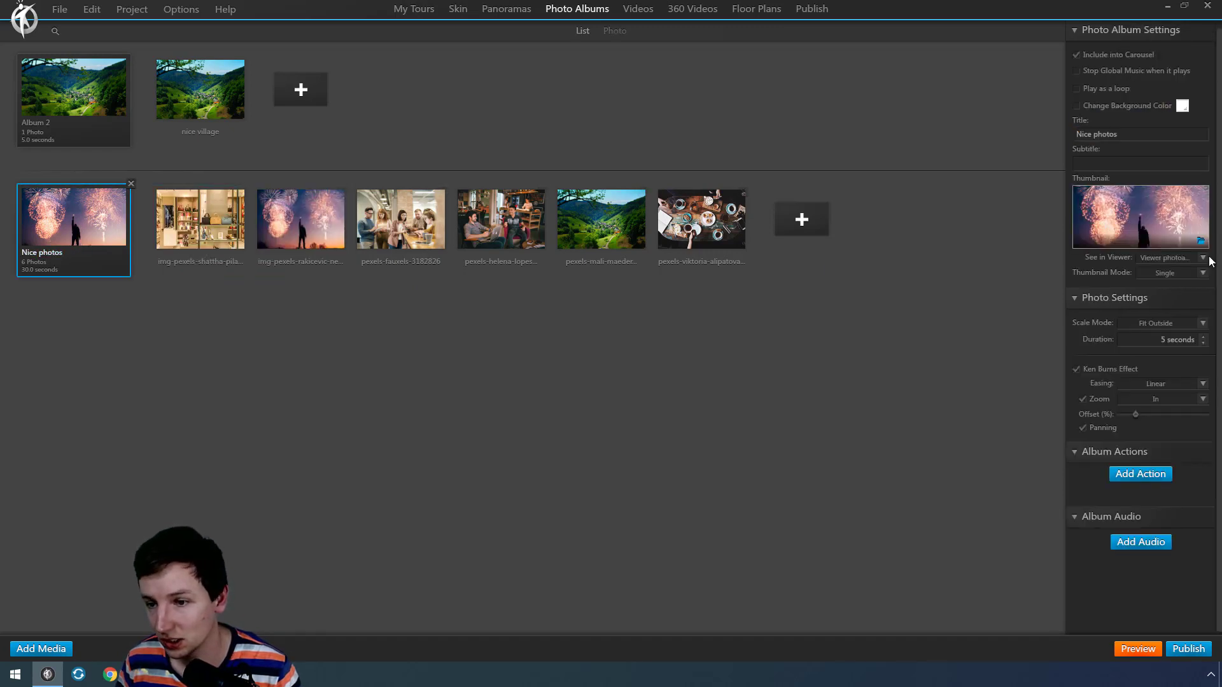
{"action": "left_click", "coordinate": [1166, 273]}
{"action": "left_click", "coordinate": [1166, 297]}
{"action": "left_click", "coordinate": [1166, 273]}
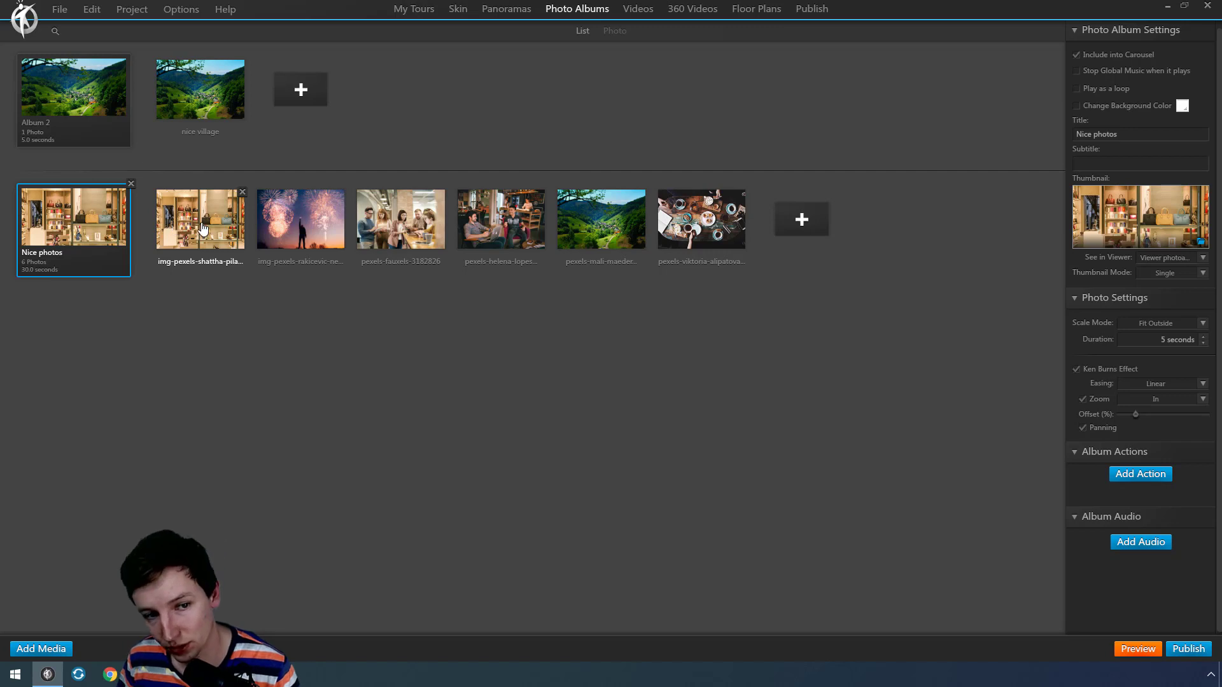
{"action": "left_click", "coordinate": [1165, 272]}
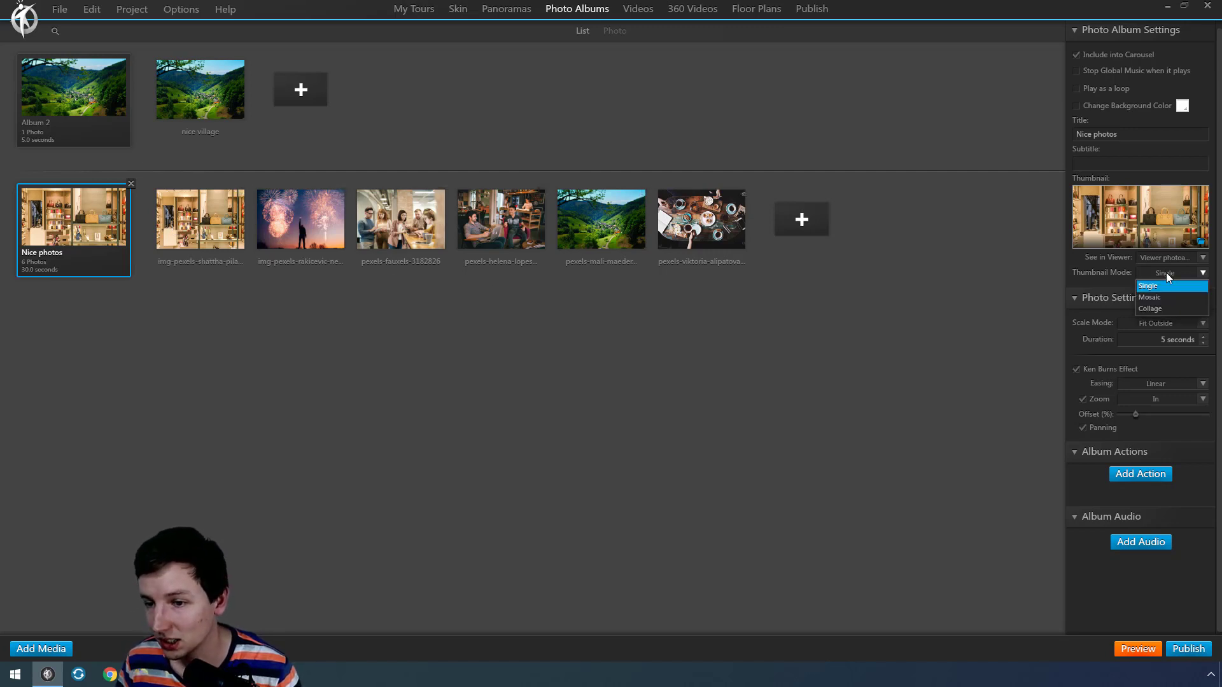
{"action": "left_click", "coordinate": [1160, 310]}
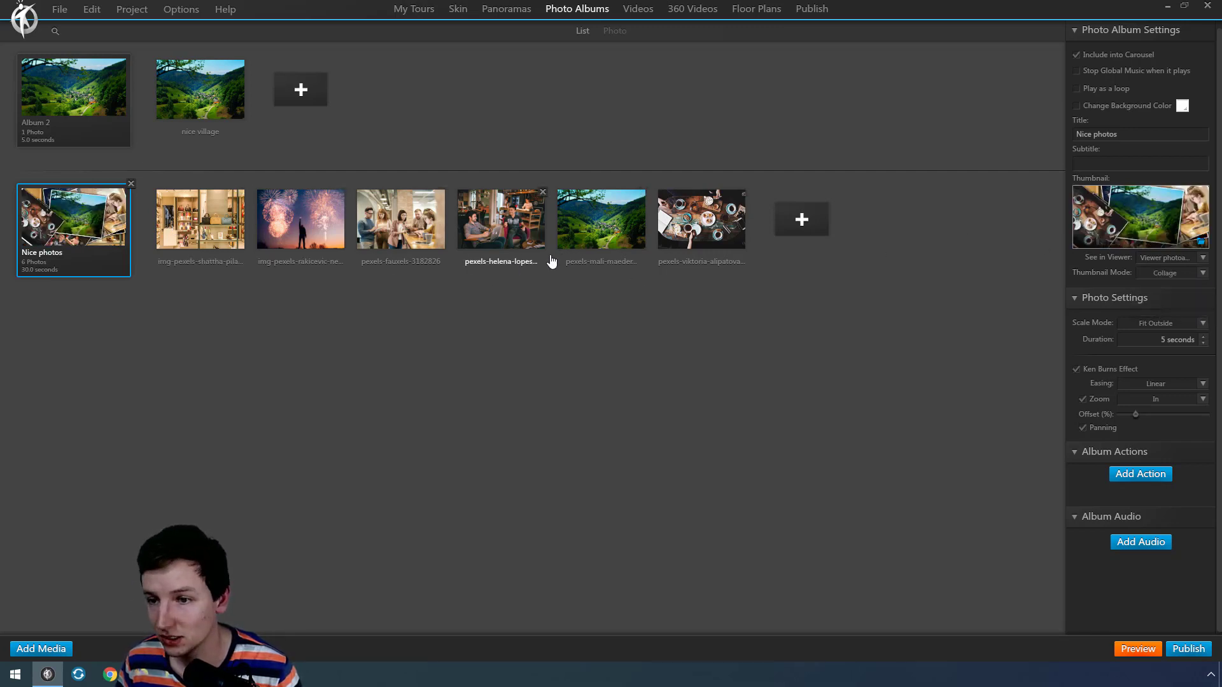
{"action": "left_click_drag", "start_coordinate": [701, 220], "coordinate": [572, 229]}
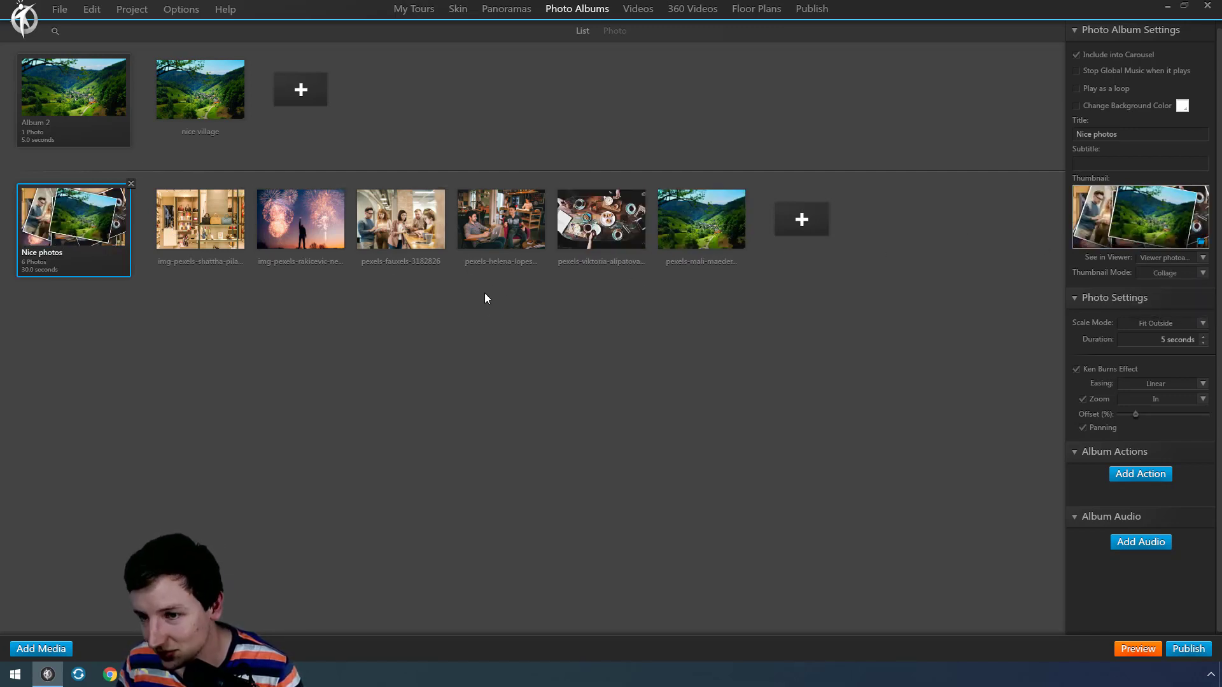
{"action": "left_click", "coordinate": [1166, 271]}
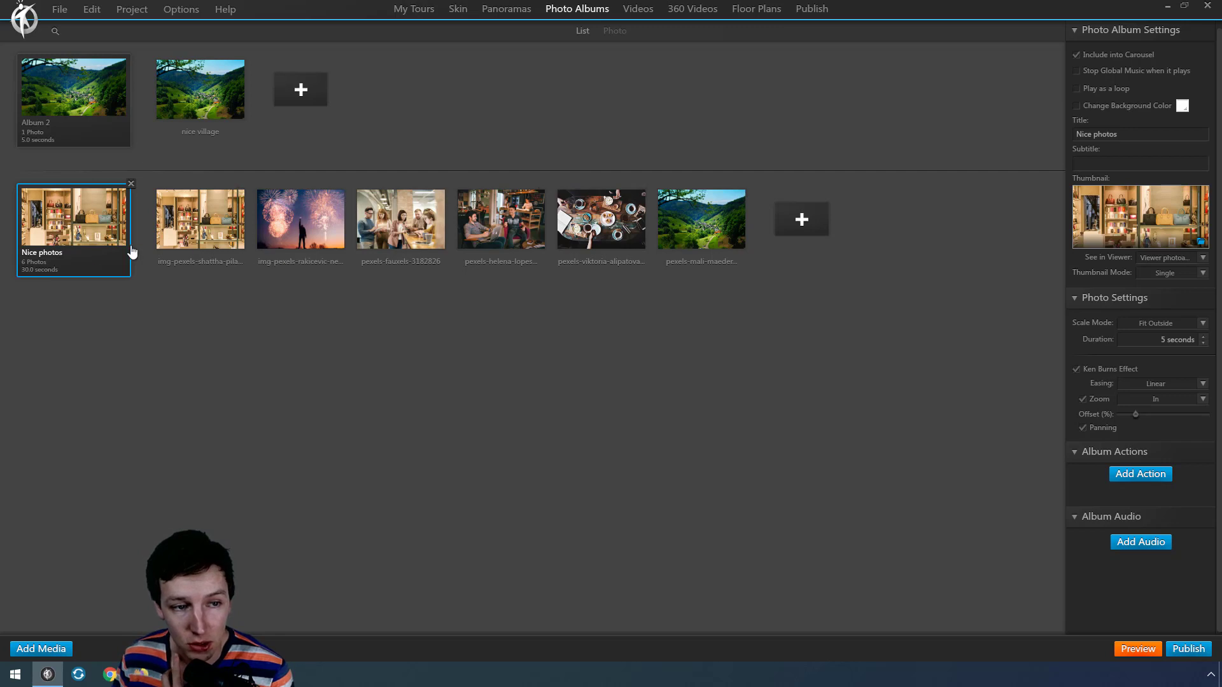
- Set the photo Scale Mode to None and test it in a tour preview
{"action": "left_click", "coordinate": [1152, 324]}
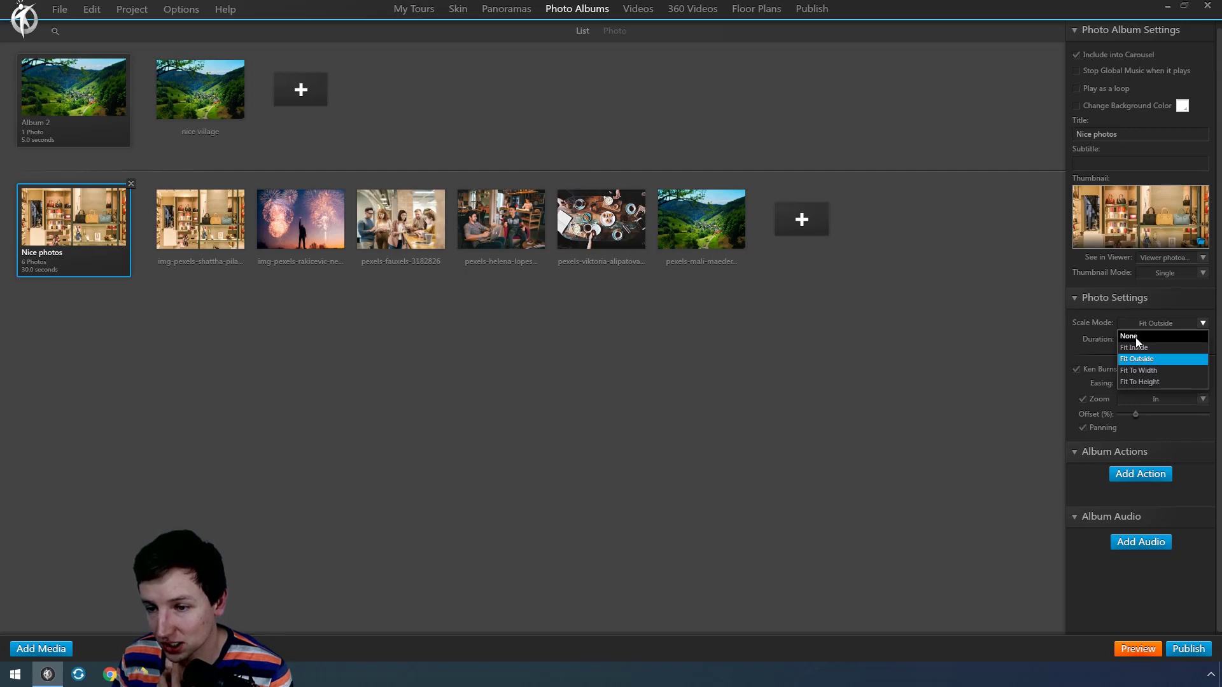
{"action": "left_click", "coordinate": [1135, 337]}
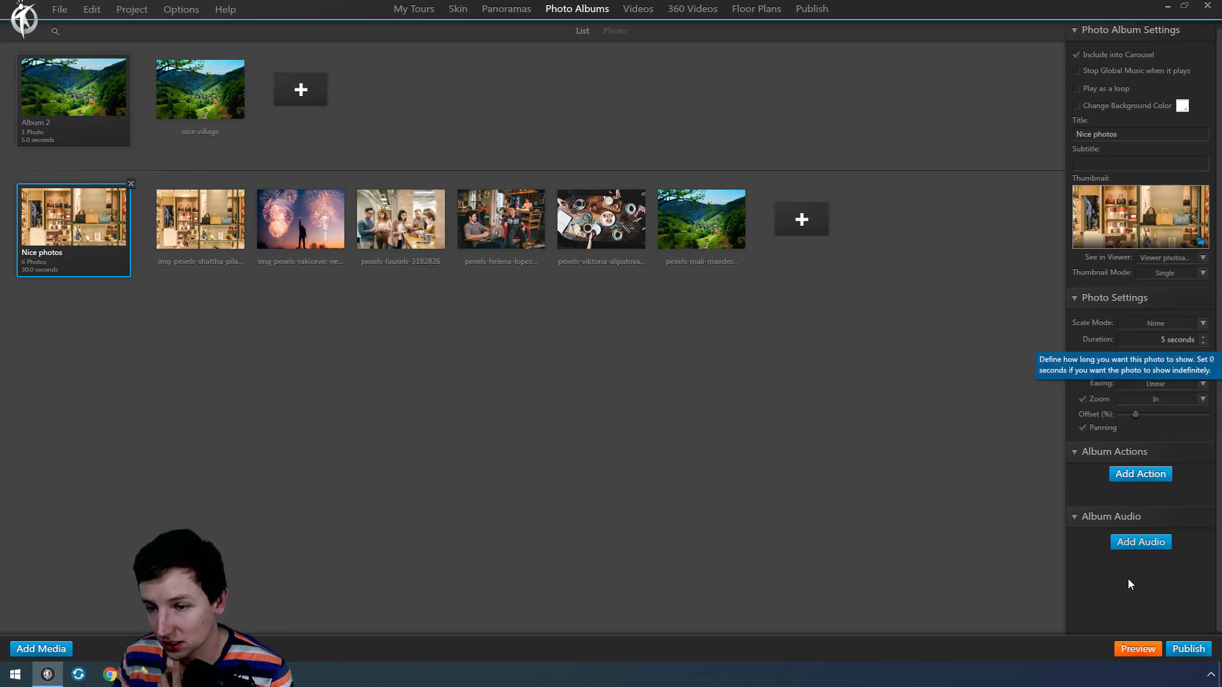
{"action": "left_click", "coordinate": [1188, 648]}
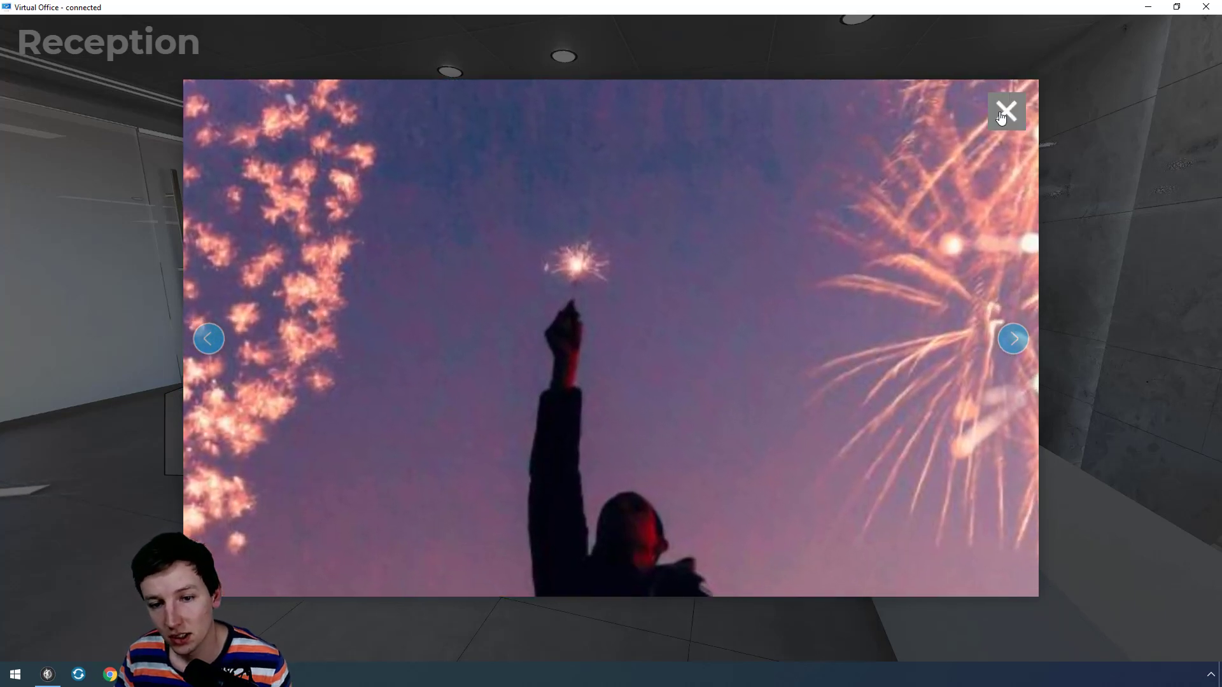
{"action": "left_click", "coordinate": [1005, 113]}
{"action": "key", "text": "alt+Tab"}
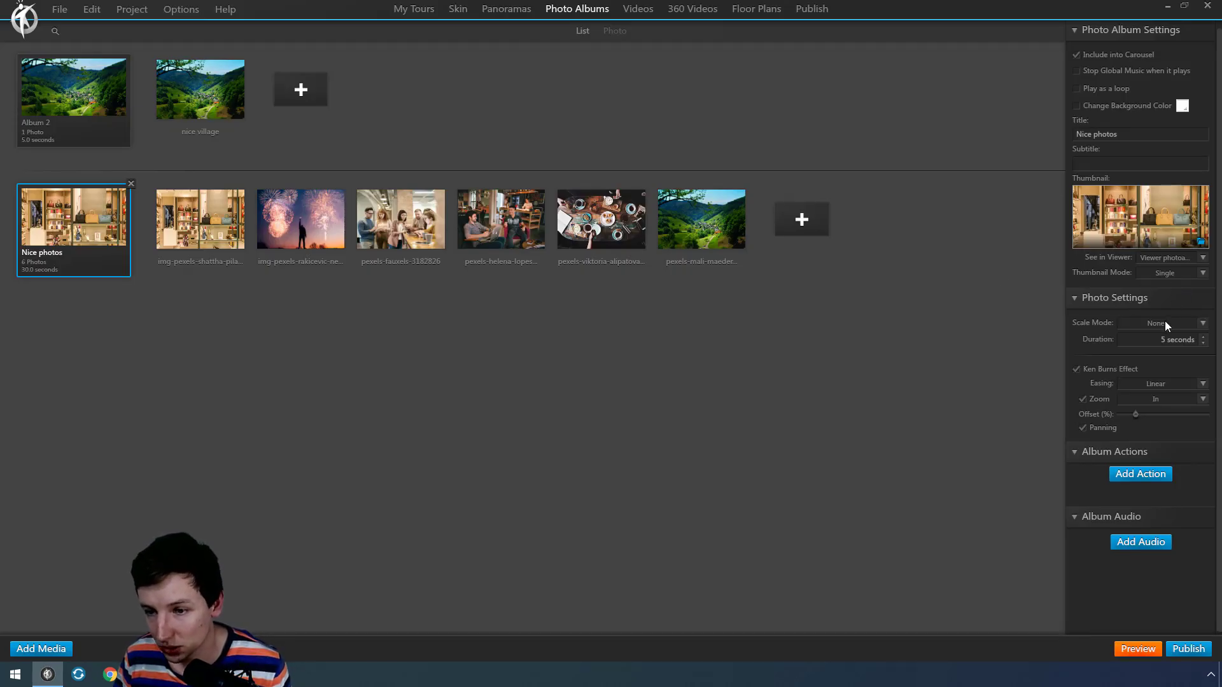
- Set the photo Scale Mode to Fit To Width
{"action": "left_click", "coordinate": [1165, 322]}
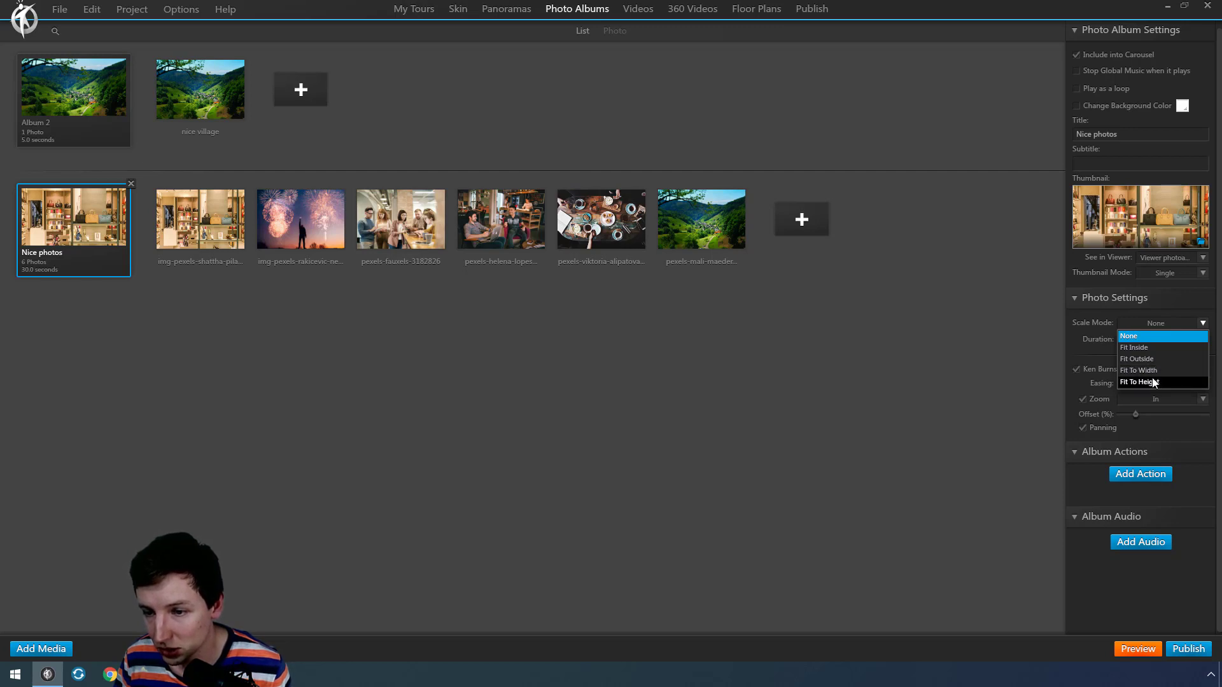
{"action": "left_click", "coordinate": [1140, 370]}
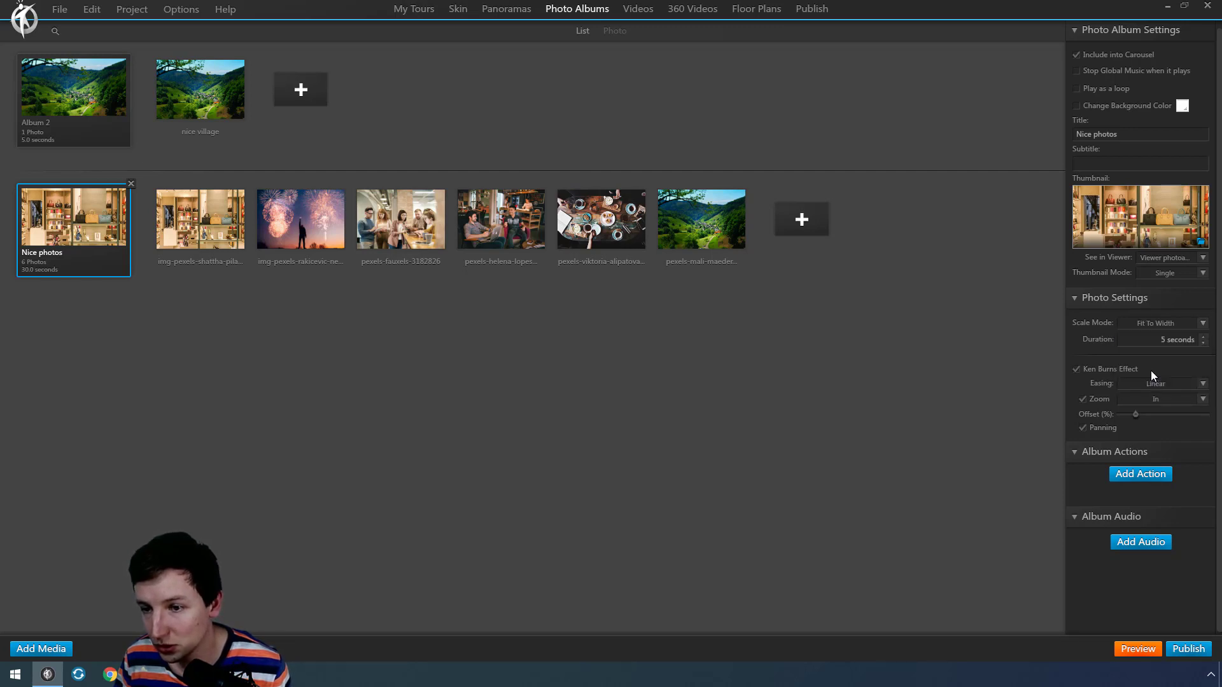
{"action": "left_click", "coordinate": [1155, 325]}
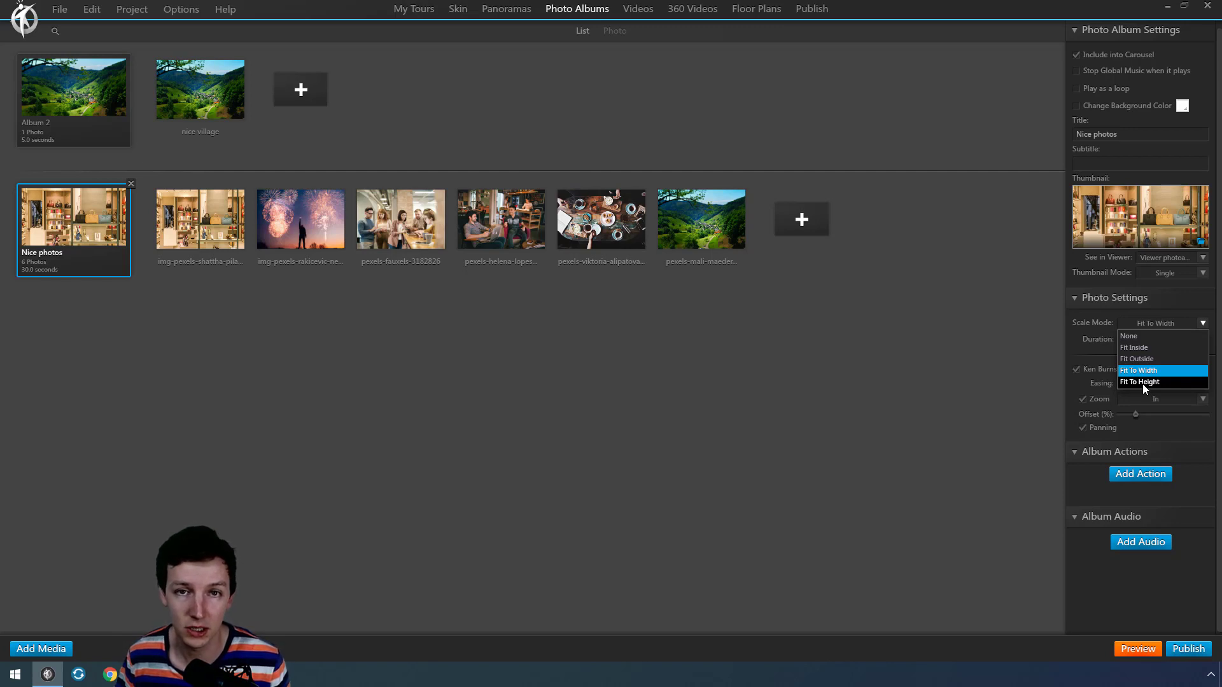
{"action": "left_click", "coordinate": [1159, 325]}
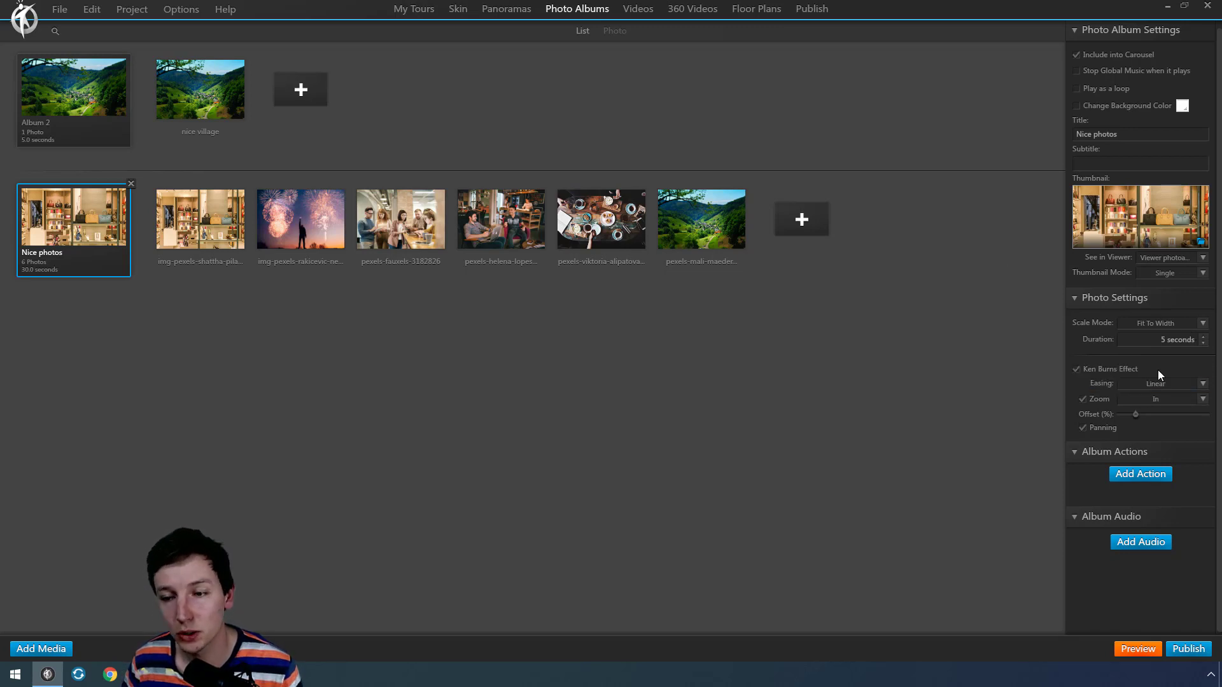
- Change the photo duration to 2 seconds and look around Reception in a preview
{"action": "left_click", "coordinate": [1179, 341]}
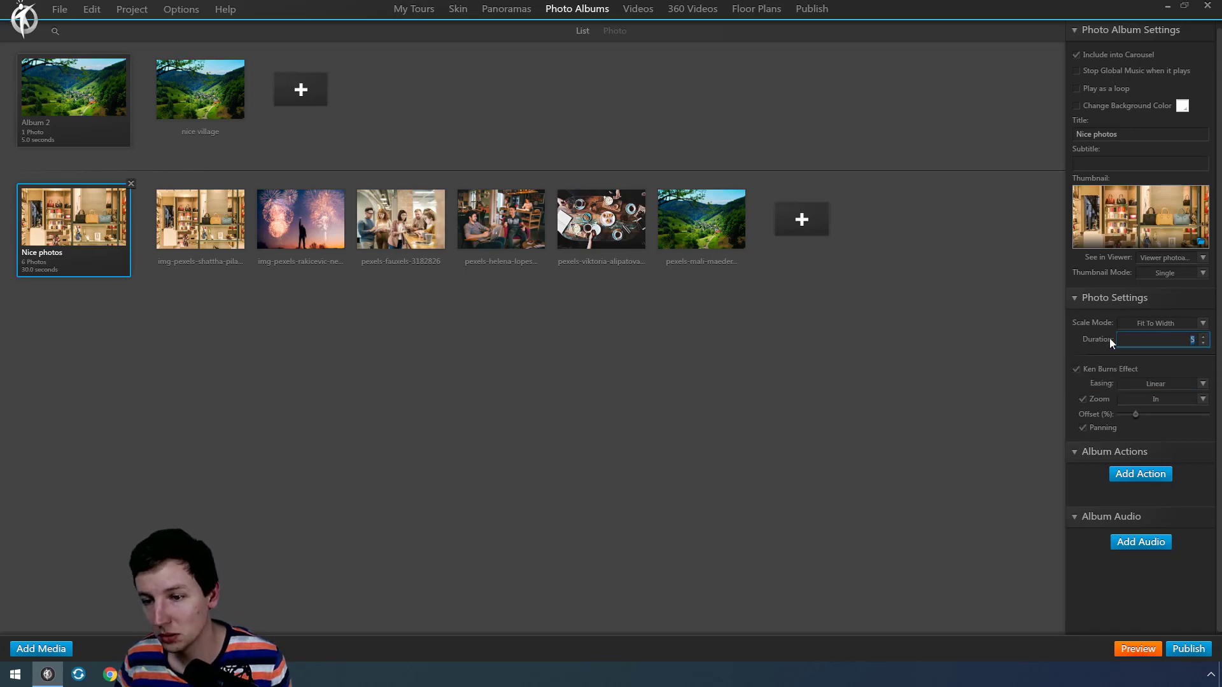
{"action": "type", "text": "2"}
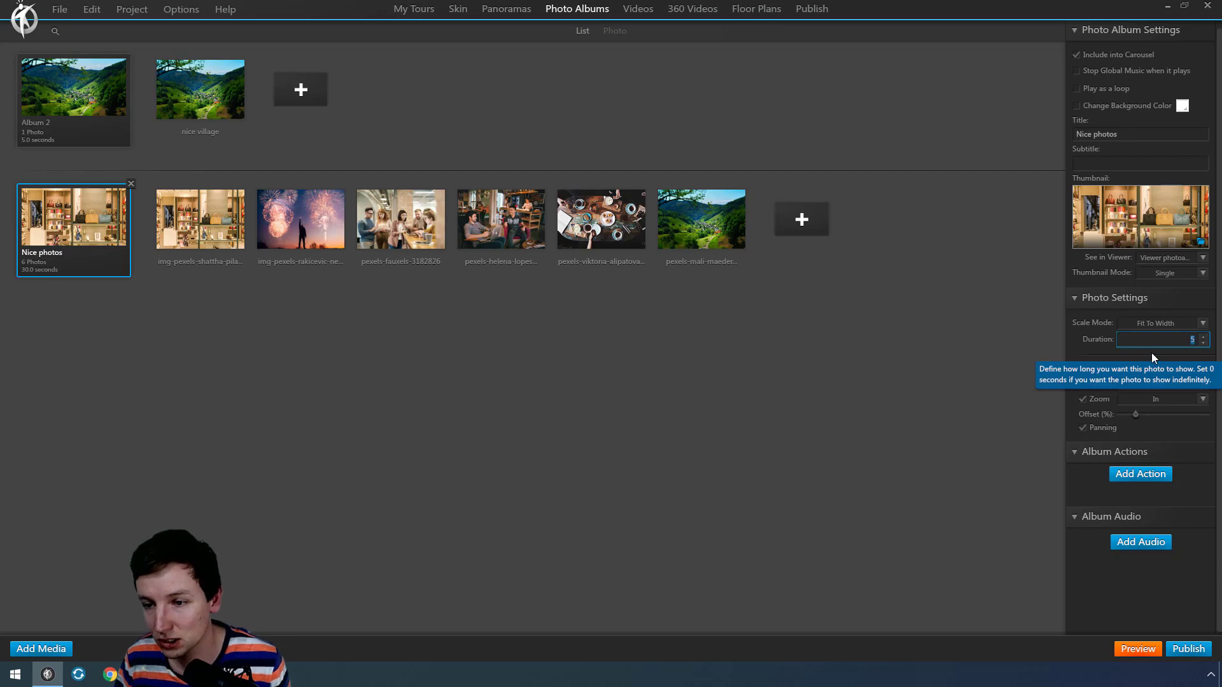
{"action": "type", "text": "2 seconds"}
{"action": "key", "text": "Return"}
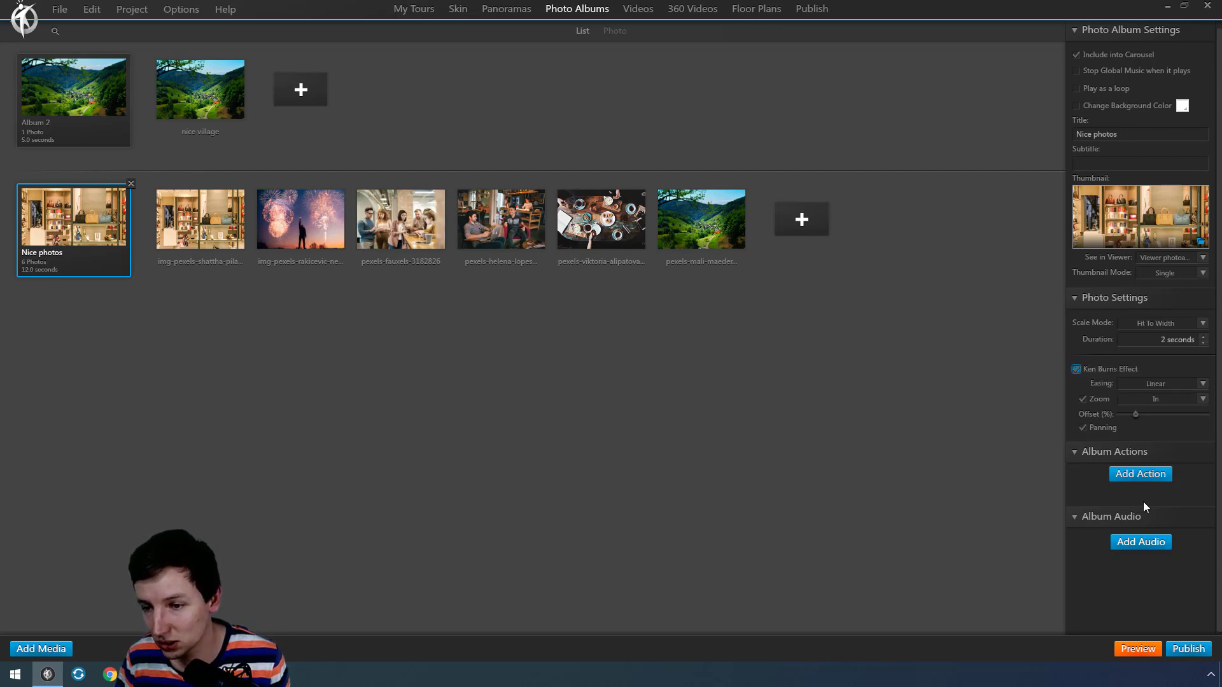
{"action": "left_click", "coordinate": [1138, 649]}
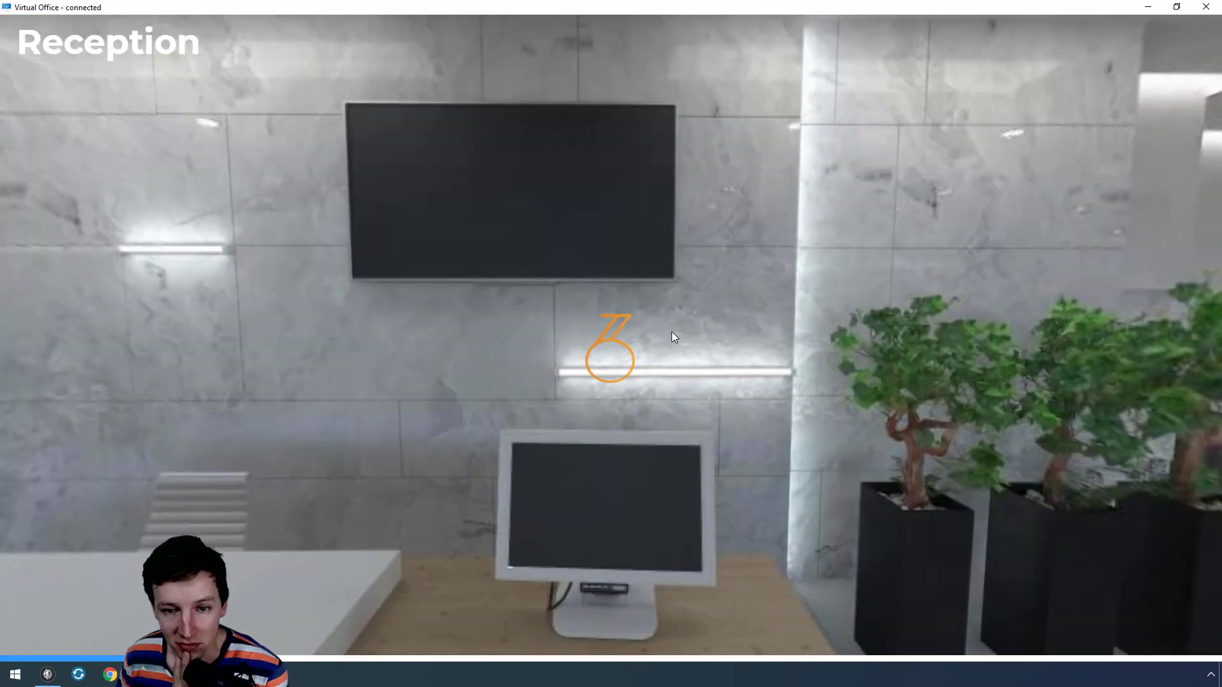
{"action": "left_click_drag", "start_coordinate": [649, 333], "coordinate": [451, 385]}
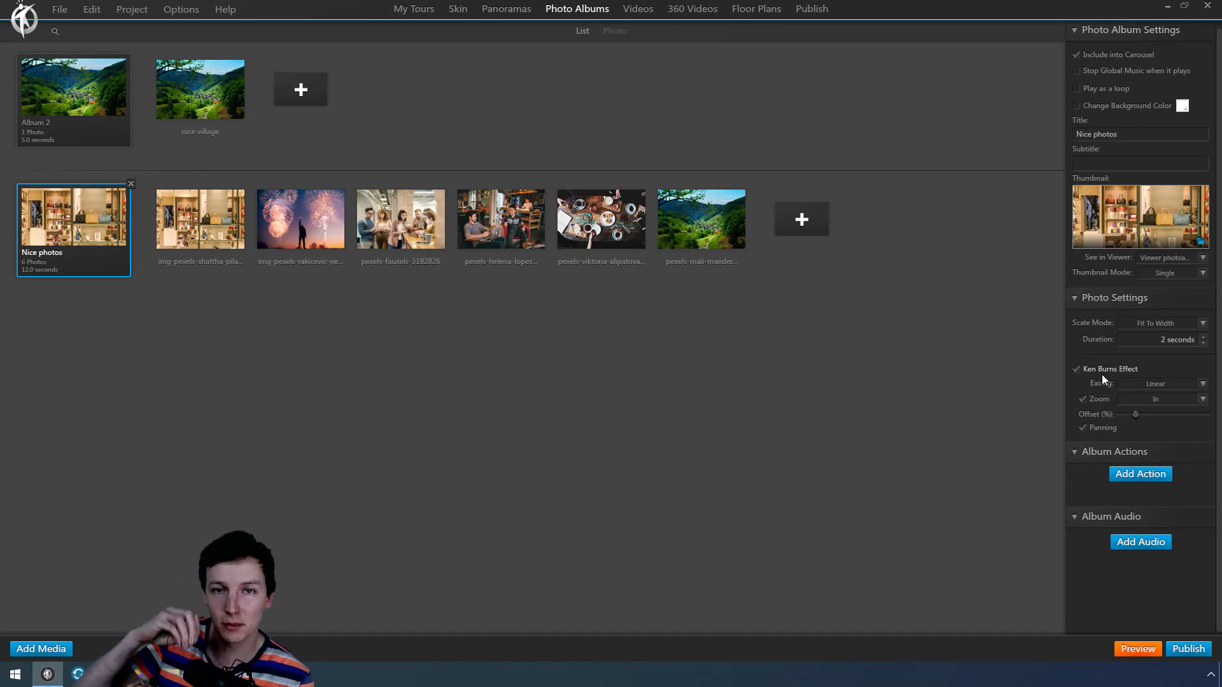
- Set the Ken Burns easing to Cubic In
{"action": "left_click", "coordinate": [1144, 384]}
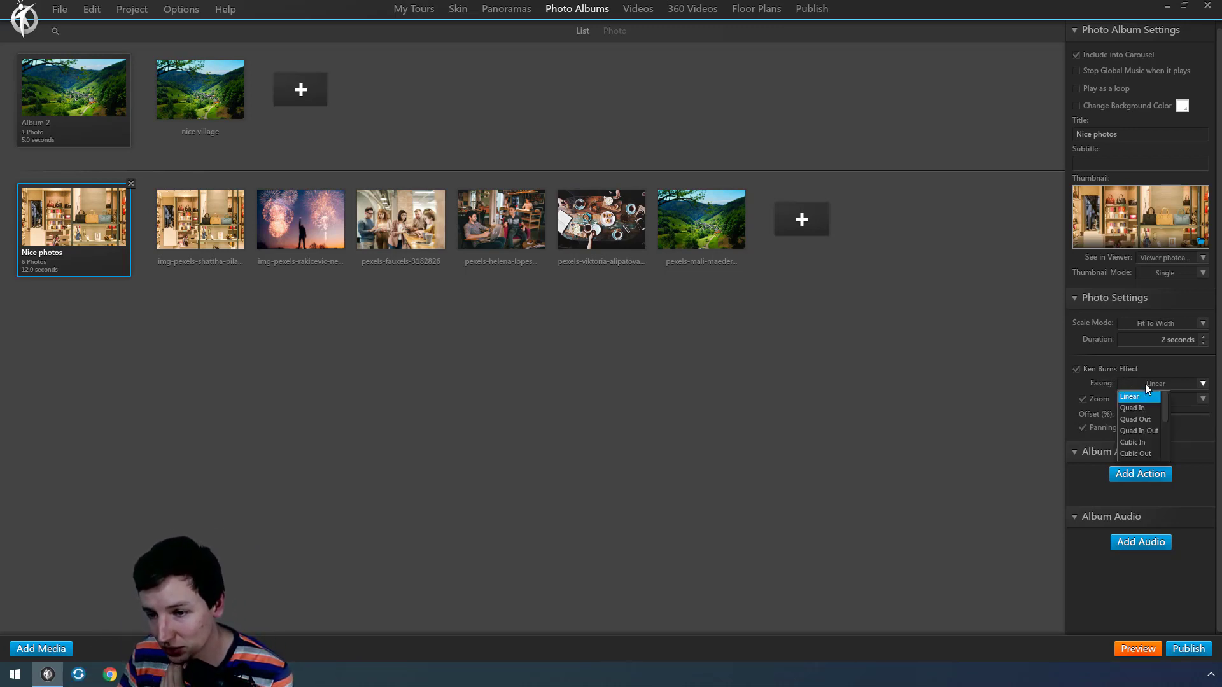
{"action": "scroll", "coordinate": [1131, 430], "scroll_direction": "down", "scroll_amount": 3}
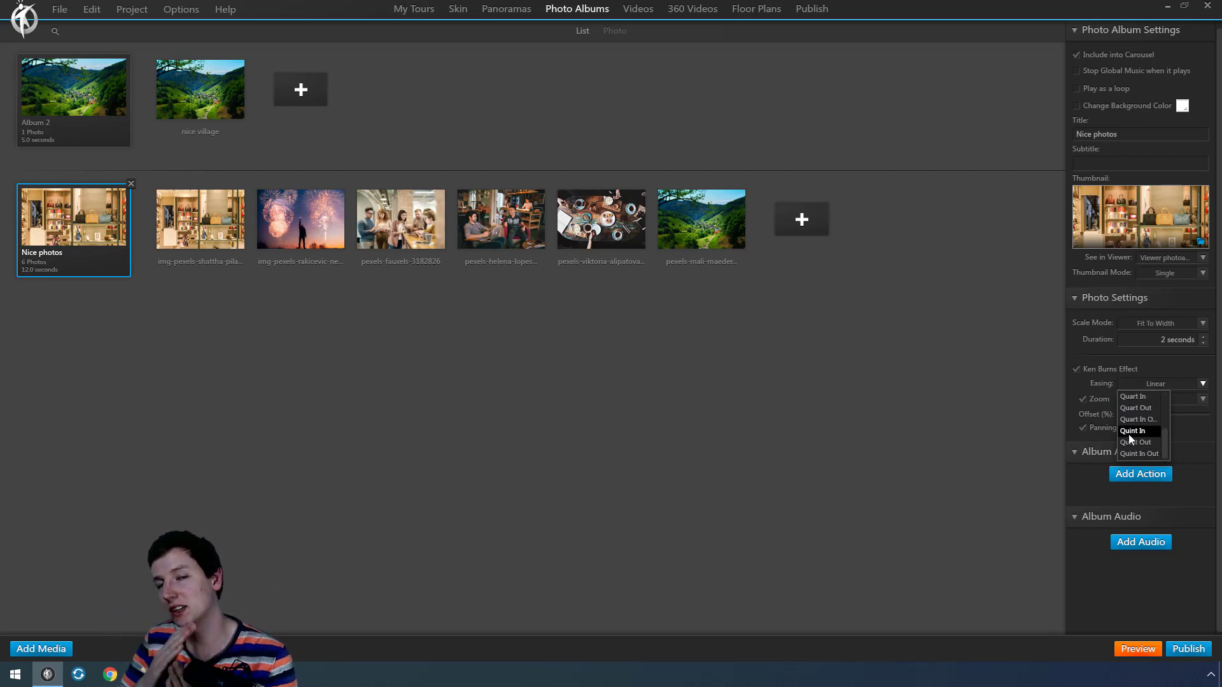
{"action": "left_click", "coordinate": [1115, 435]}
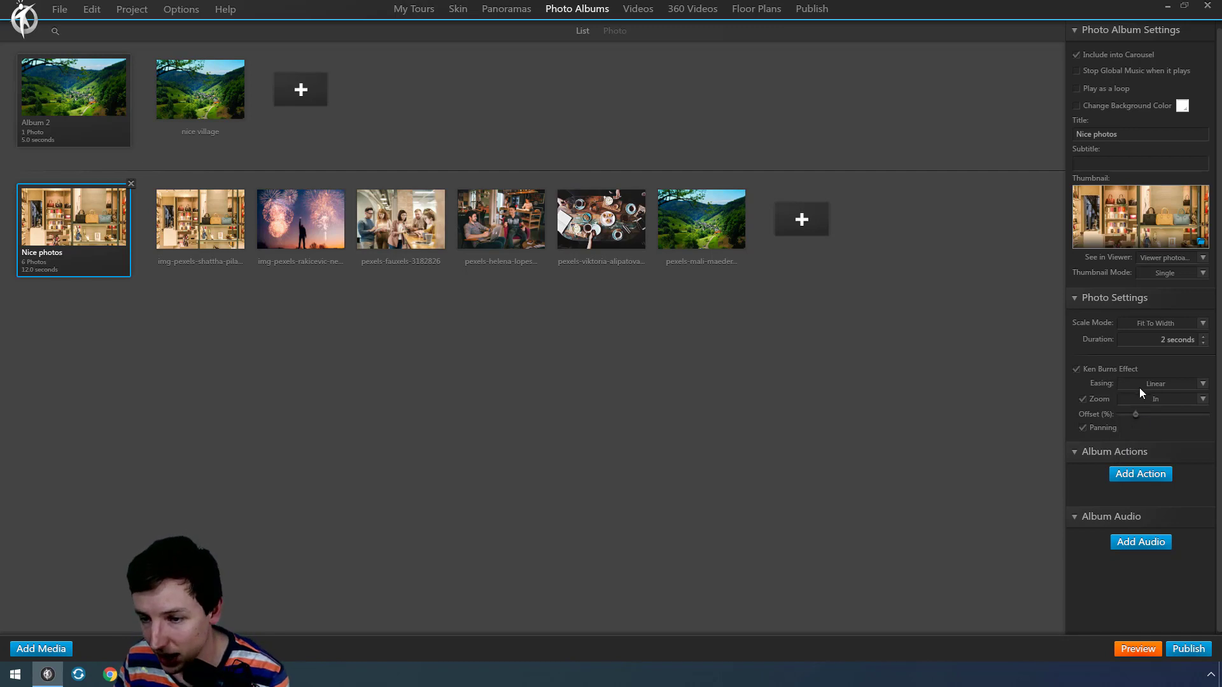
{"action": "left_click", "coordinate": [1139, 385]}
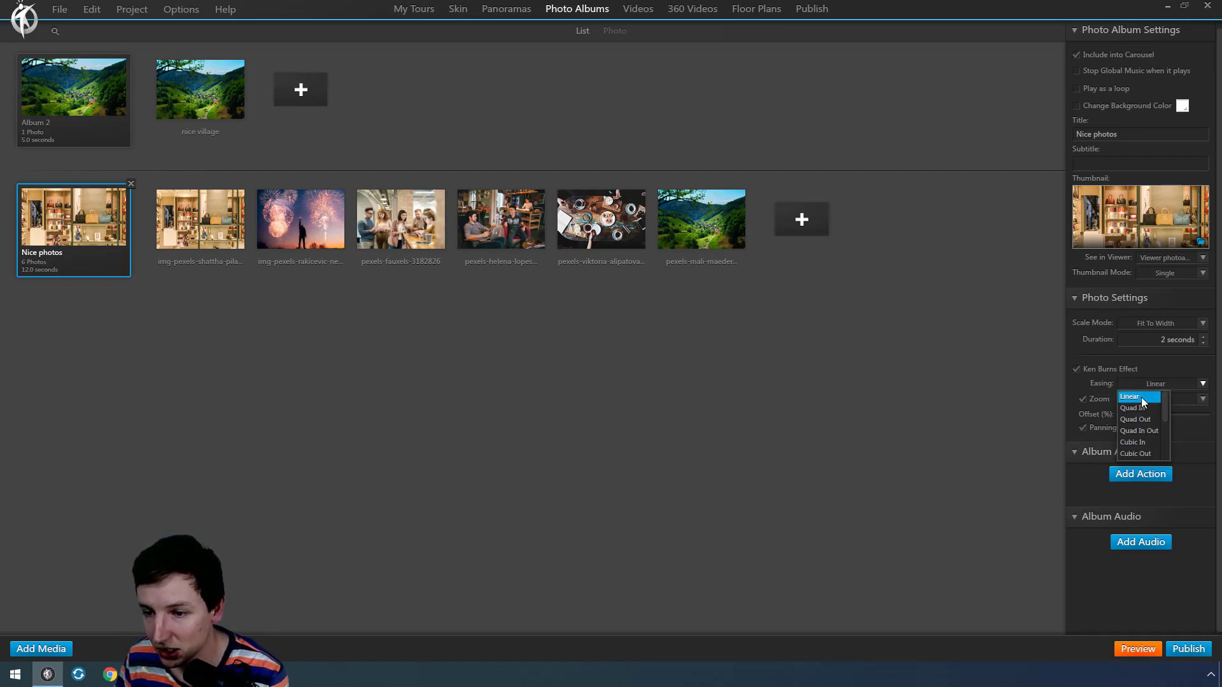
{"action": "left_click", "coordinate": [1141, 442]}
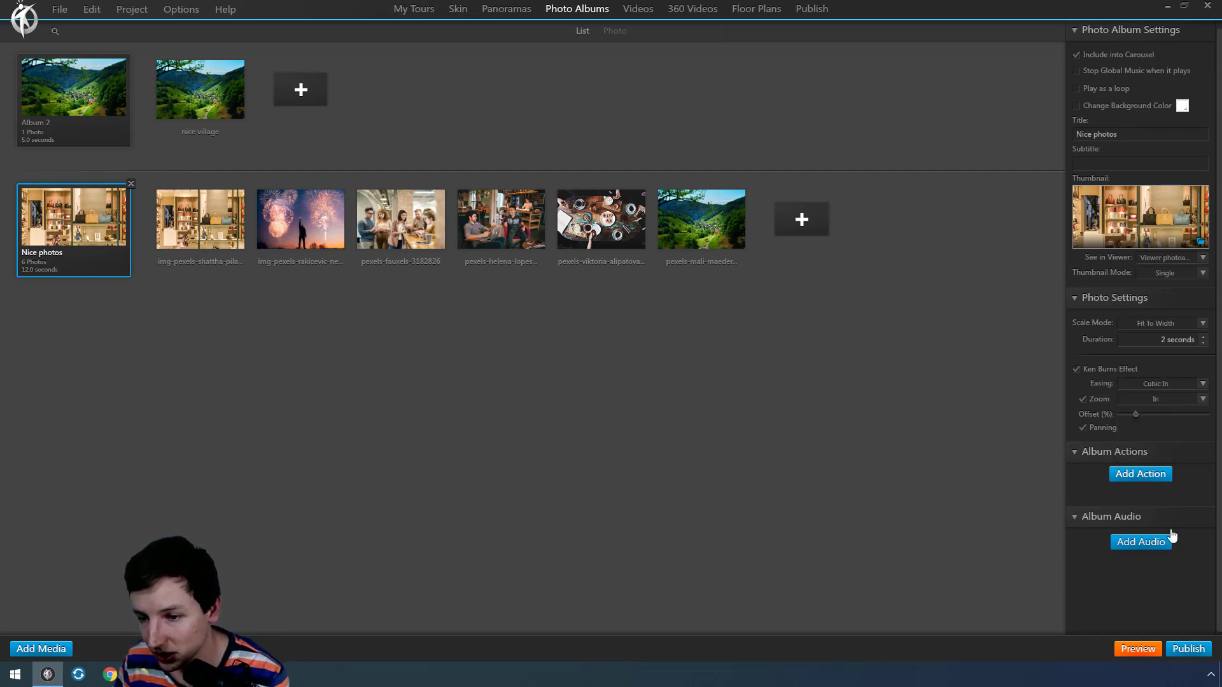
- Preview the couch album, stepping through the fireworks, table, laptop and coffee-table photos
{"action": "left_click", "coordinate": [1136, 648]}
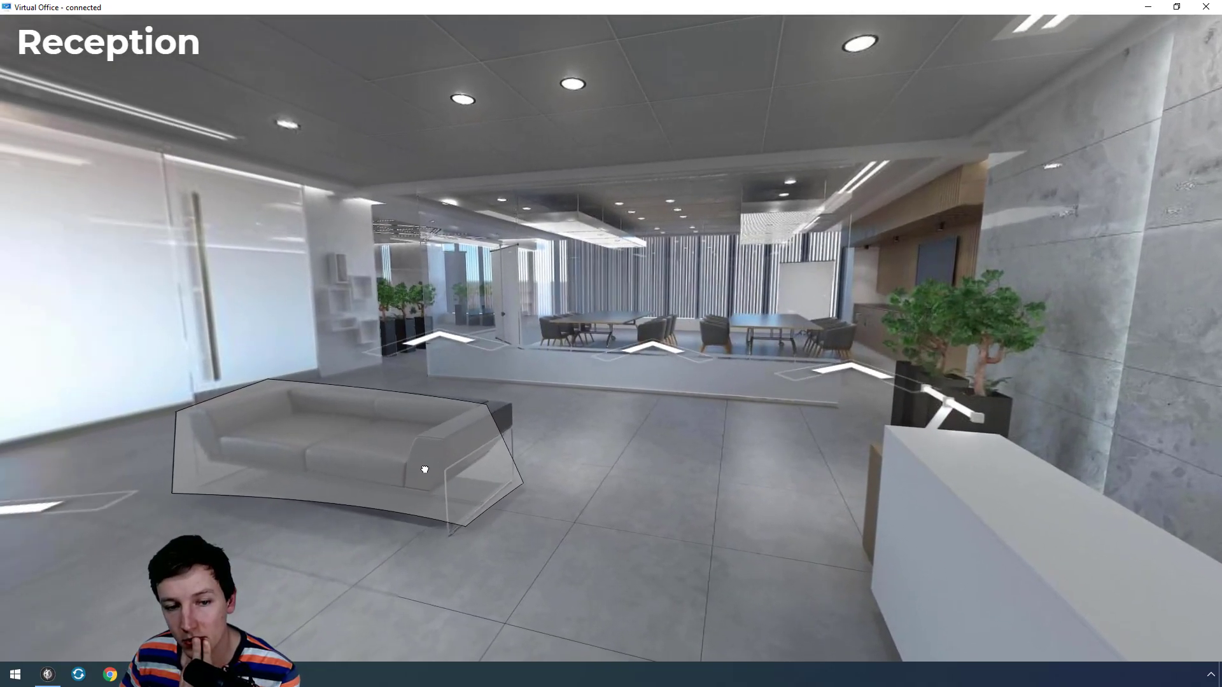
{"action": "left_click", "coordinate": [425, 470]}
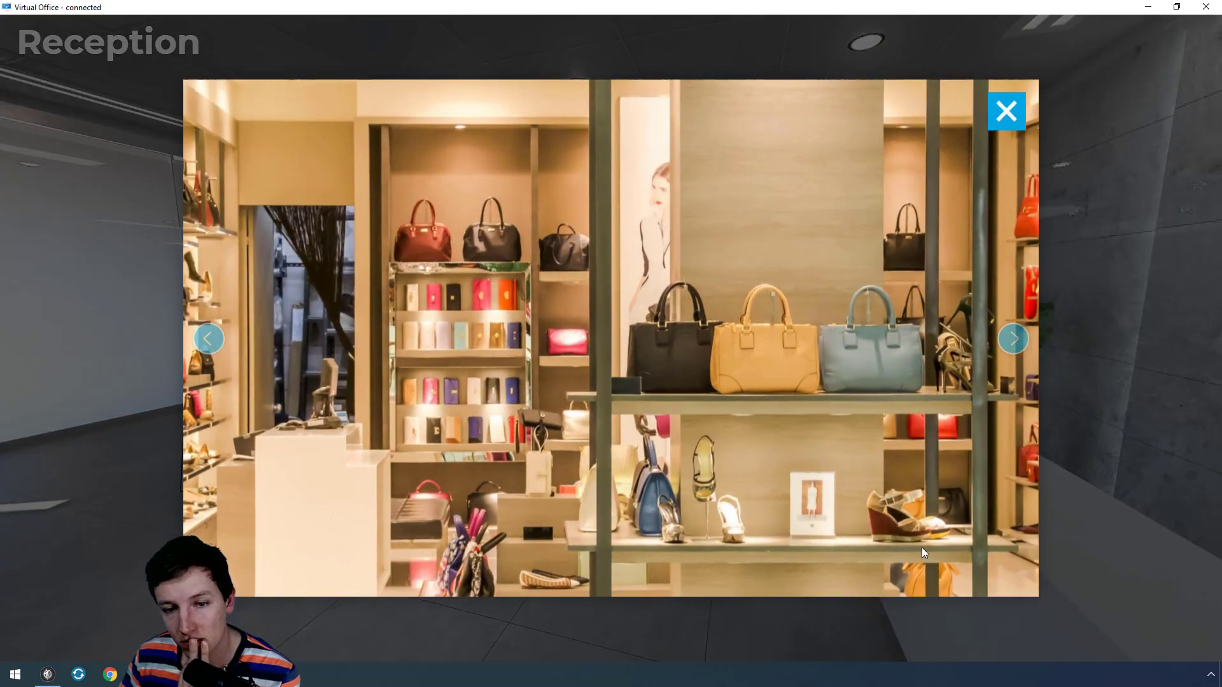
{"action": "left_click", "coordinate": [918, 537]}
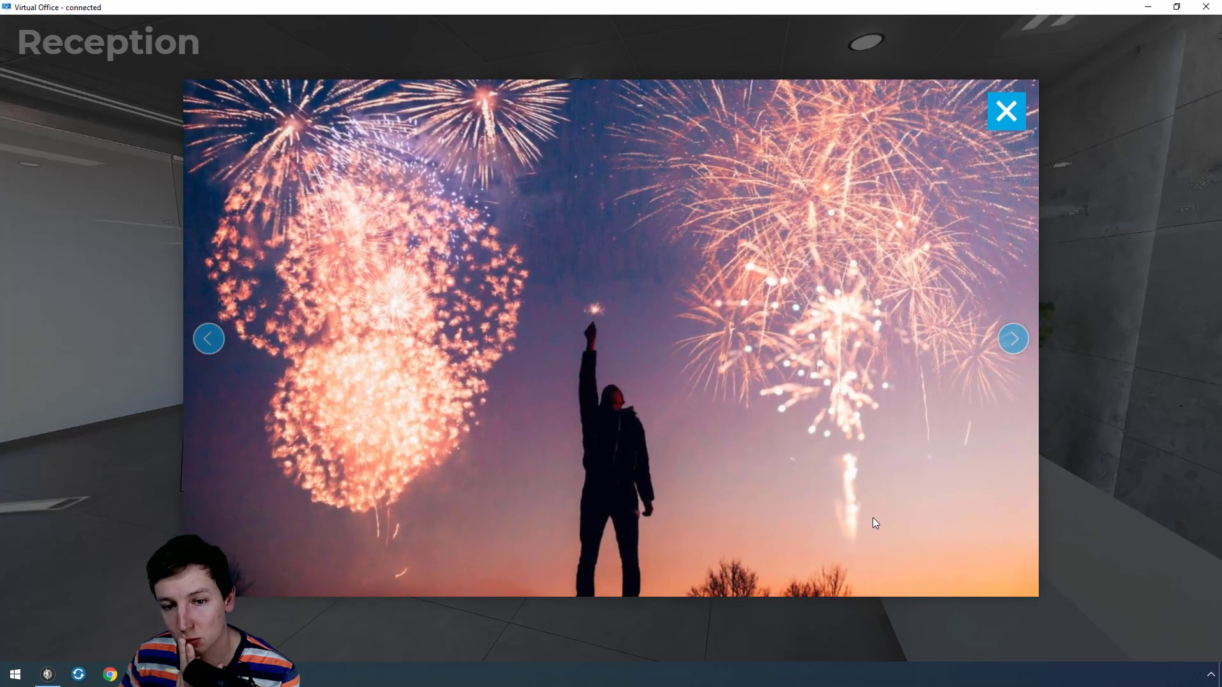
{"action": "left_click", "coordinate": [859, 481]}
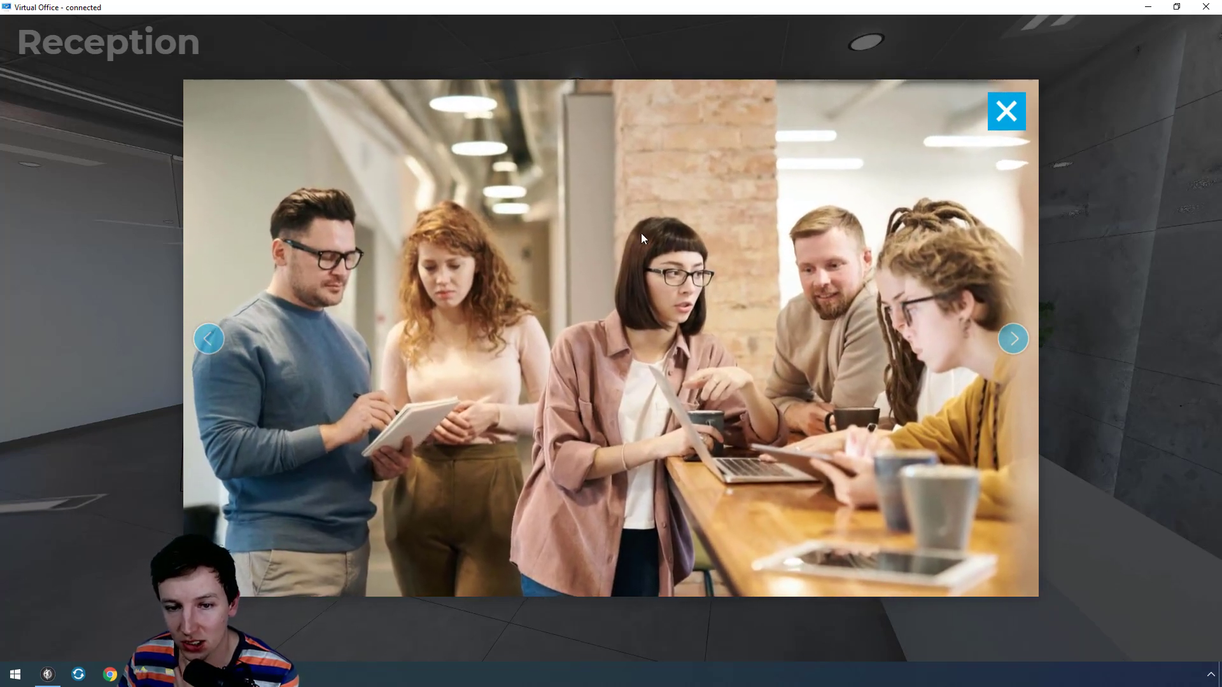
{"action": "left_click", "coordinate": [638, 233]}
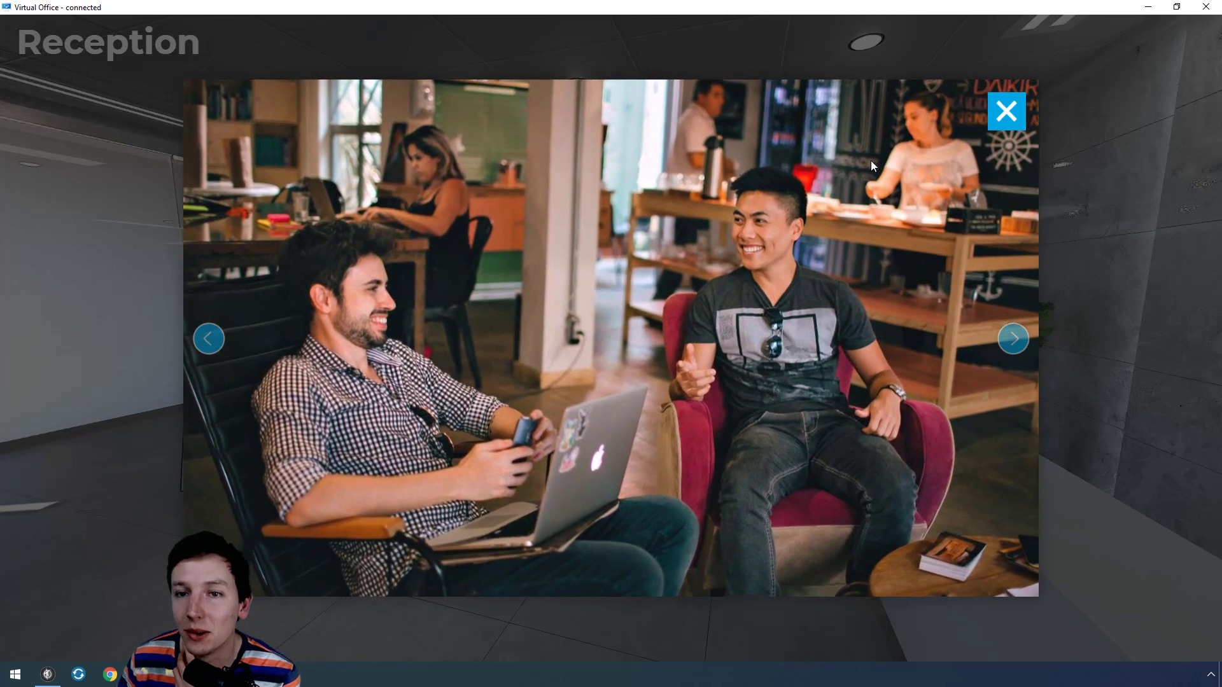
{"action": "left_click", "coordinate": [871, 161]}
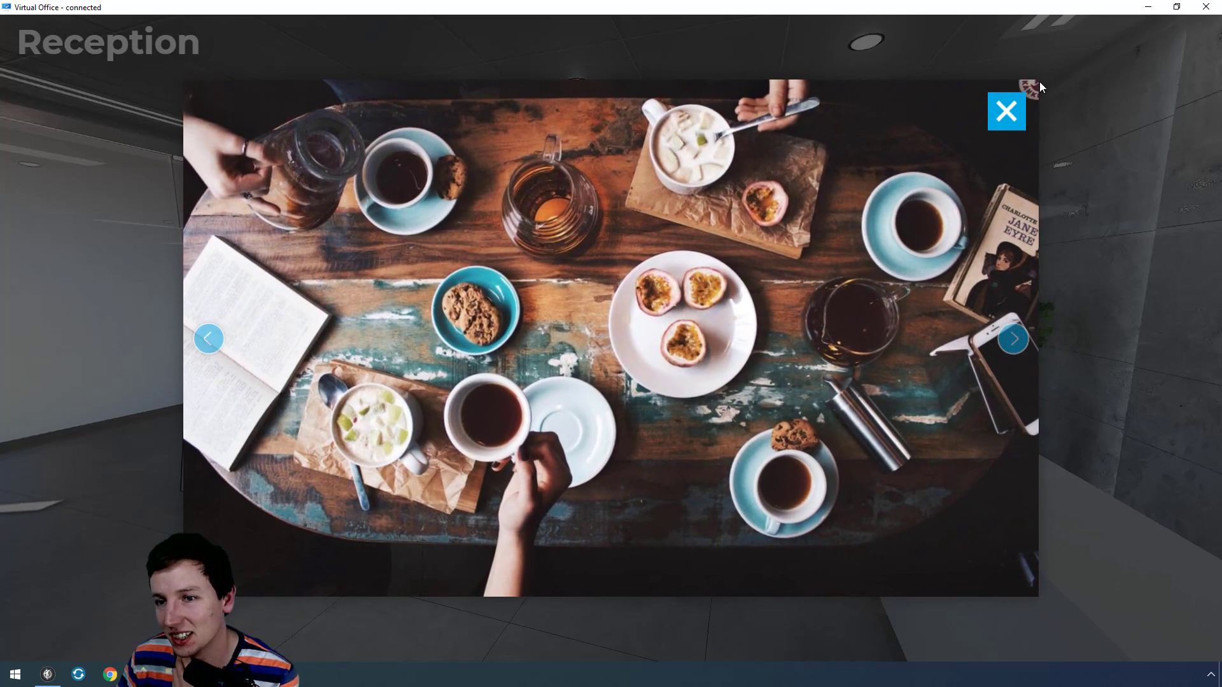
{"action": "left_click", "coordinate": [1006, 112]}
{"action": "left_click", "coordinate": [1202, 6]}
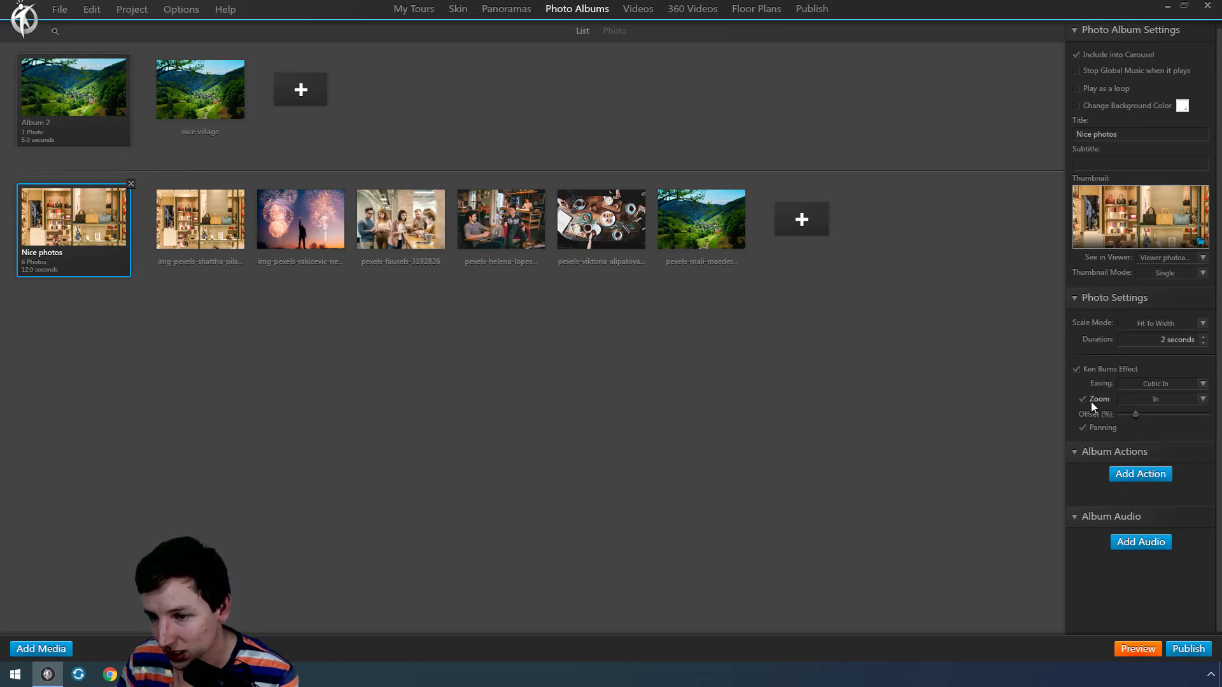
- Change the Ken Burns zoom direction setting
{"action": "left_click", "coordinate": [1125, 400]}
{"action": "left_click", "coordinate": [1125, 426]}
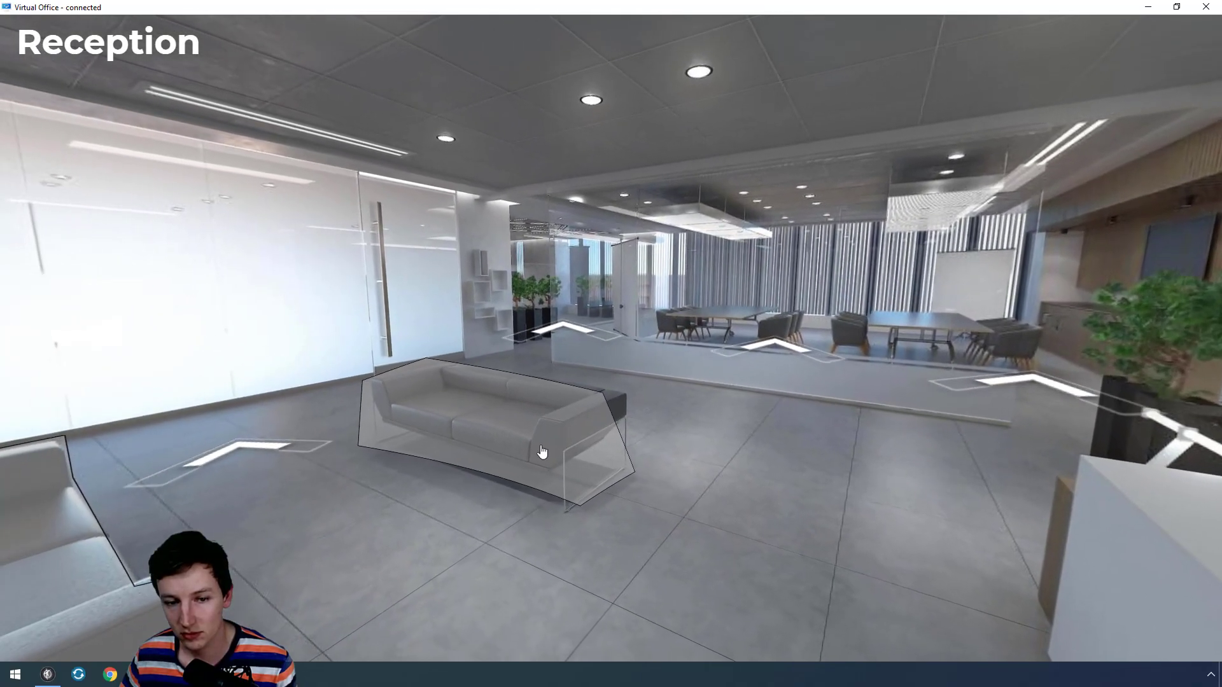
{"action": "left_click", "coordinate": [542, 451]}
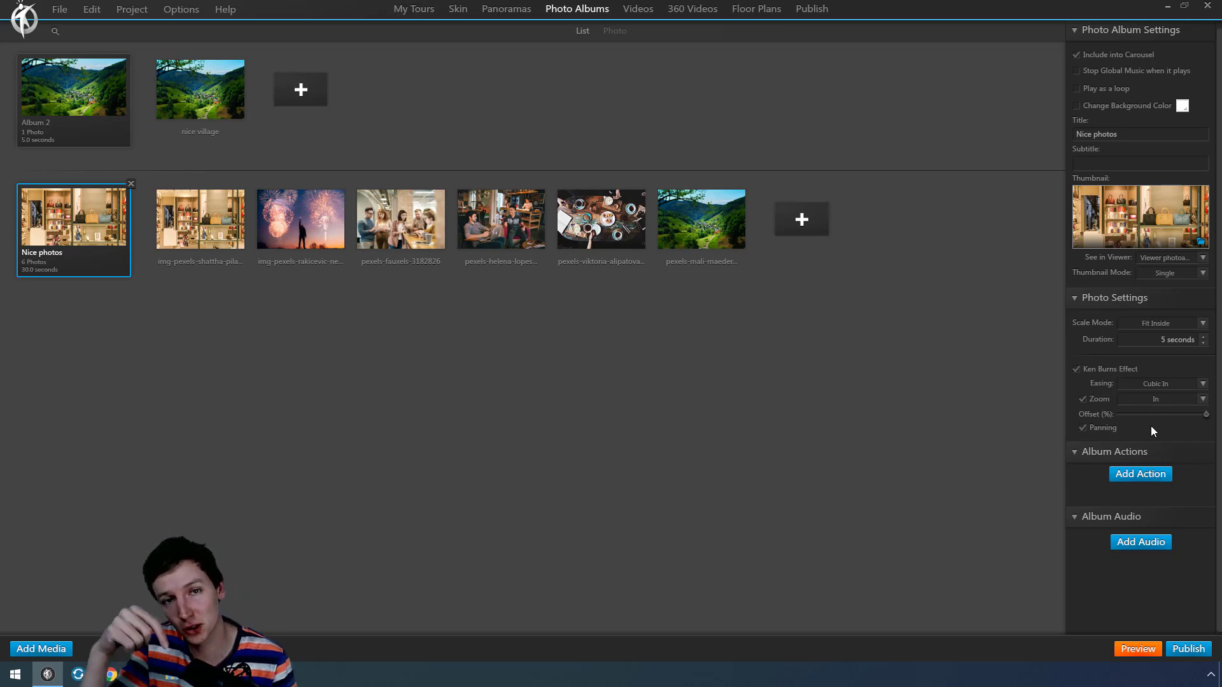
- Leave zoom as is, set the offset to about 2%, turn panning off, and preview
{"action": "left_click_drag", "start_coordinate": [1207, 415], "coordinate": [1172, 414]}
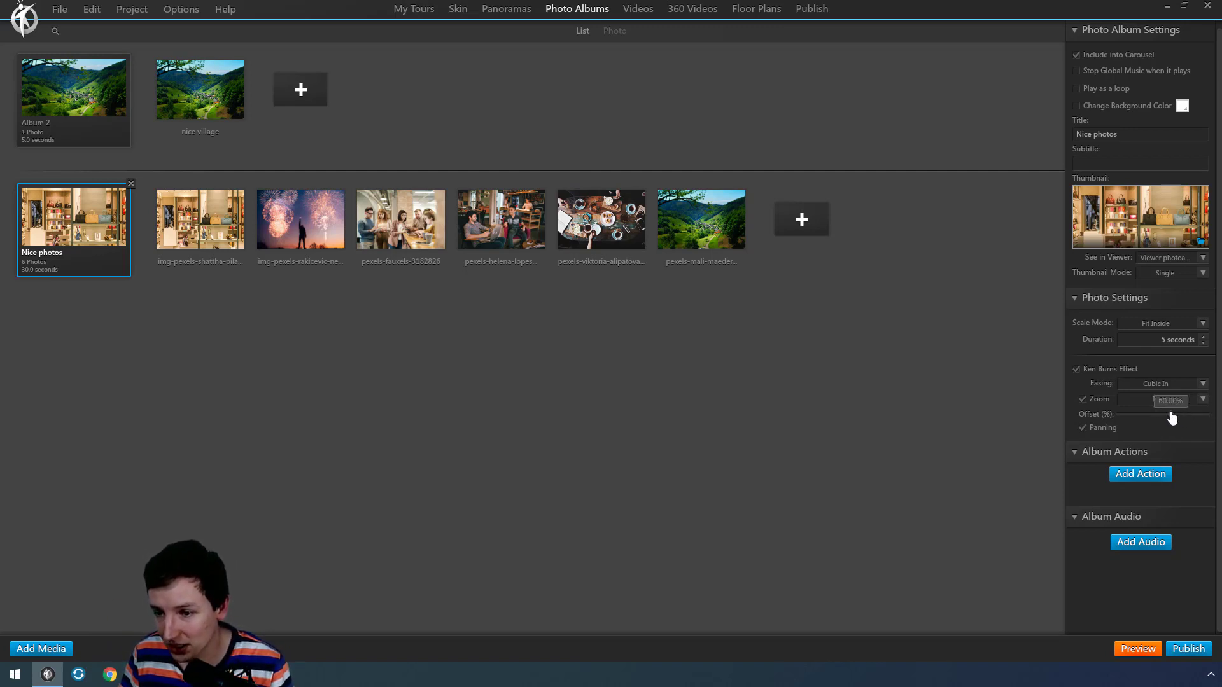
{"action": "left_click_drag", "start_coordinate": [1172, 418], "coordinate": [1206, 418]}
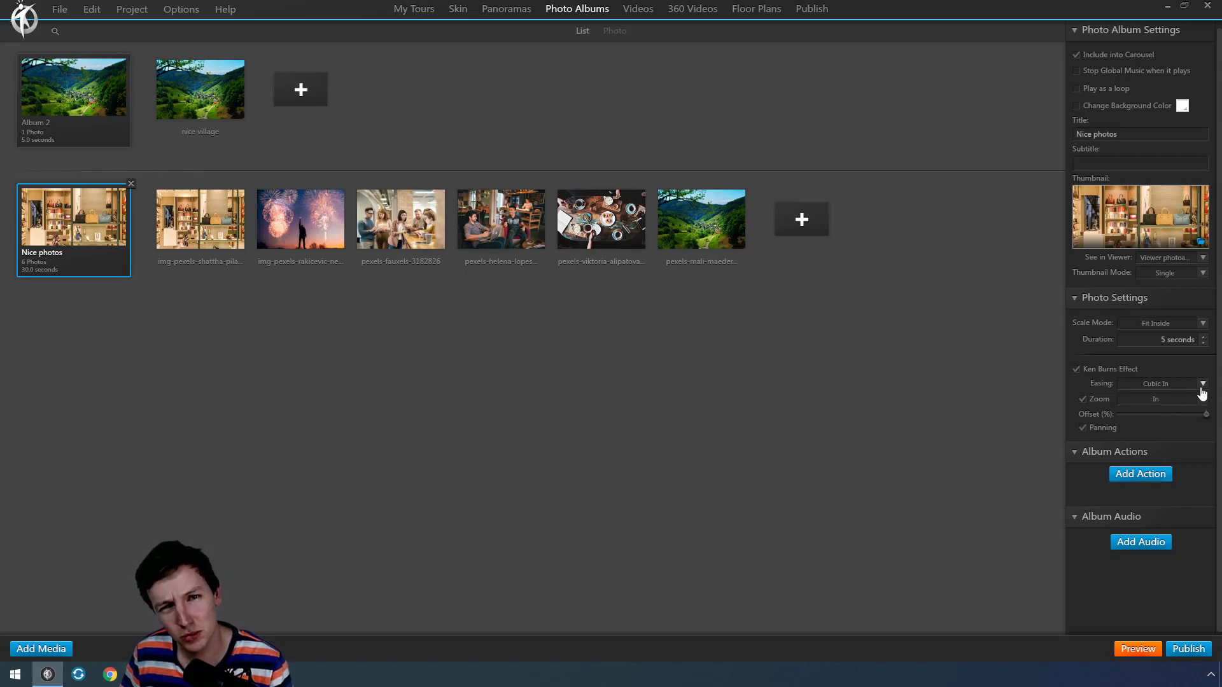
{"action": "left_click_drag", "start_coordinate": [1207, 415], "coordinate": [1119, 417]}
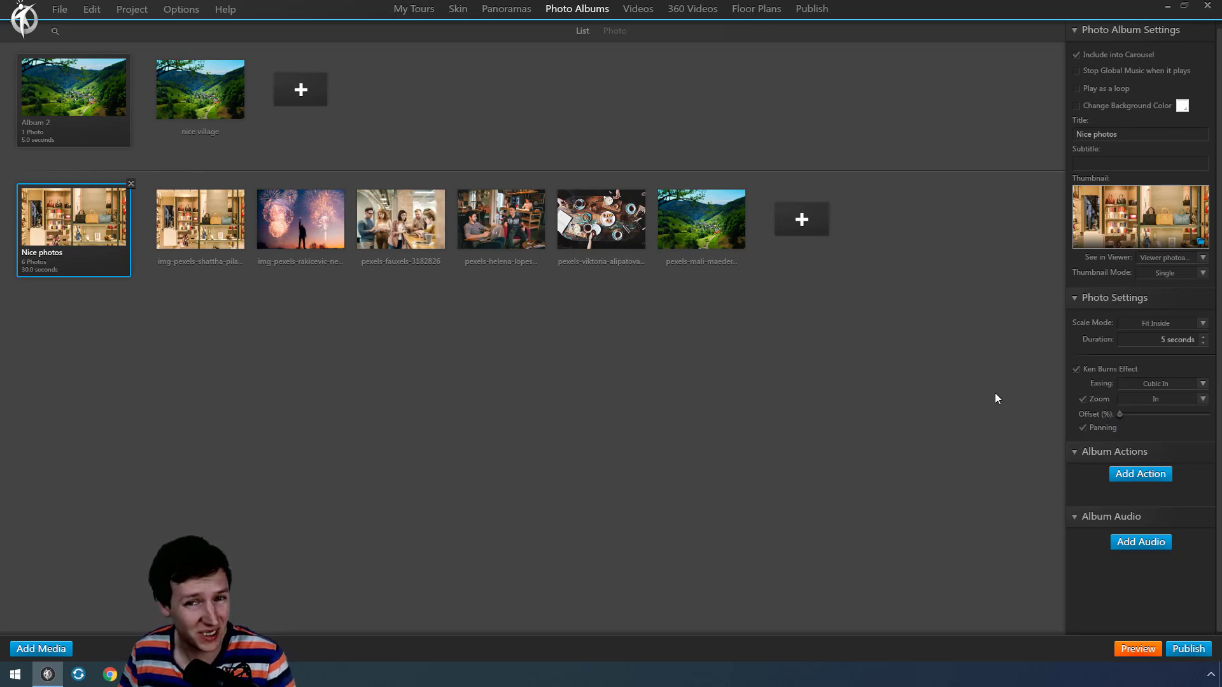
{"action": "left_click", "coordinate": [1101, 428]}
{"action": "left_click", "coordinate": [1138, 649]}
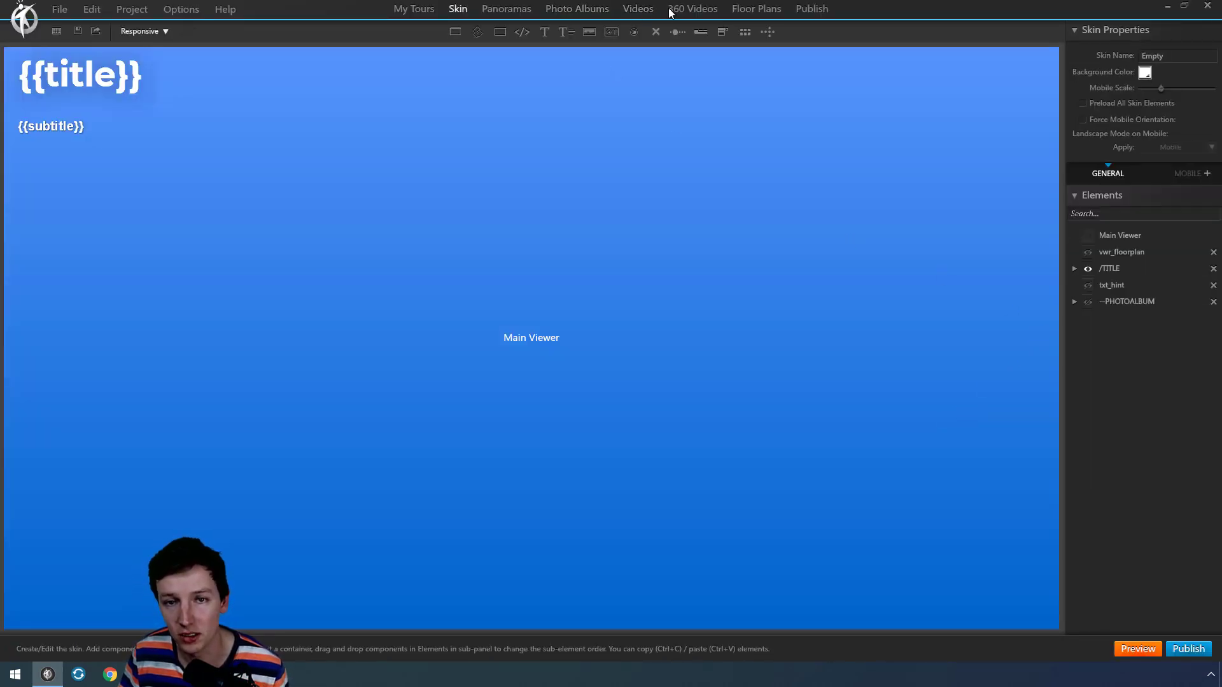
- Go back to the Photo Albums section and select Nice photos
{"action": "left_click", "coordinate": [756, 9]}
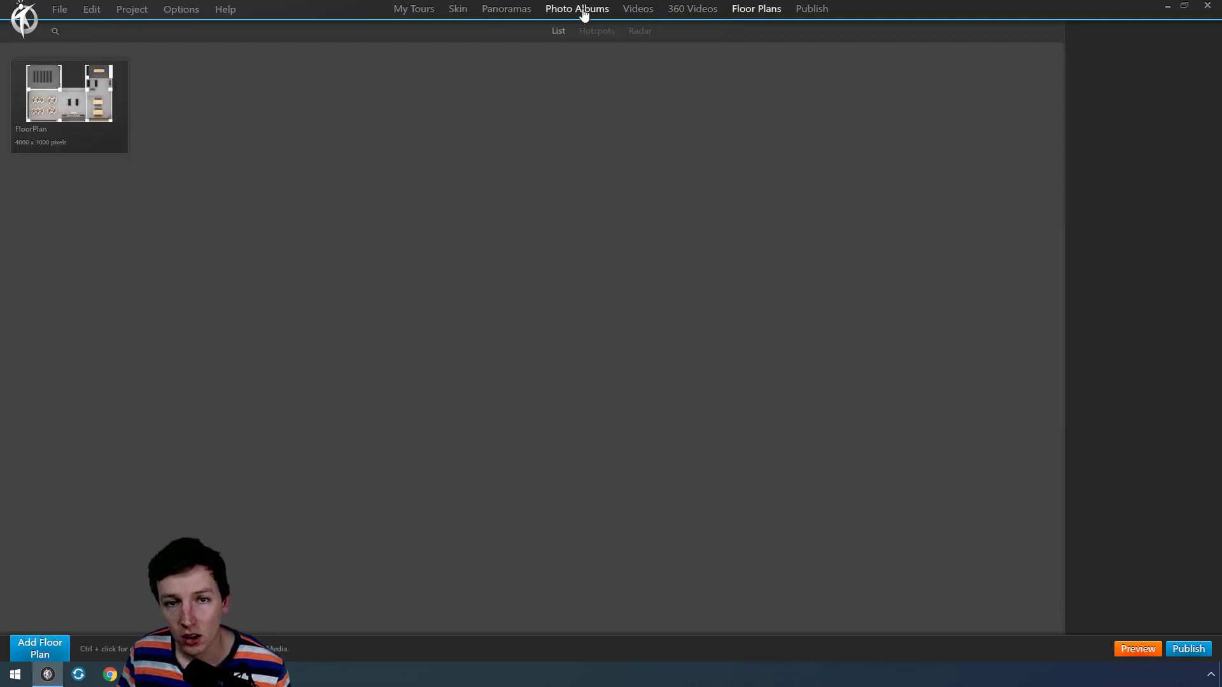
{"action": "left_click", "coordinate": [577, 9]}
{"action": "left_click", "coordinate": [73, 229]}
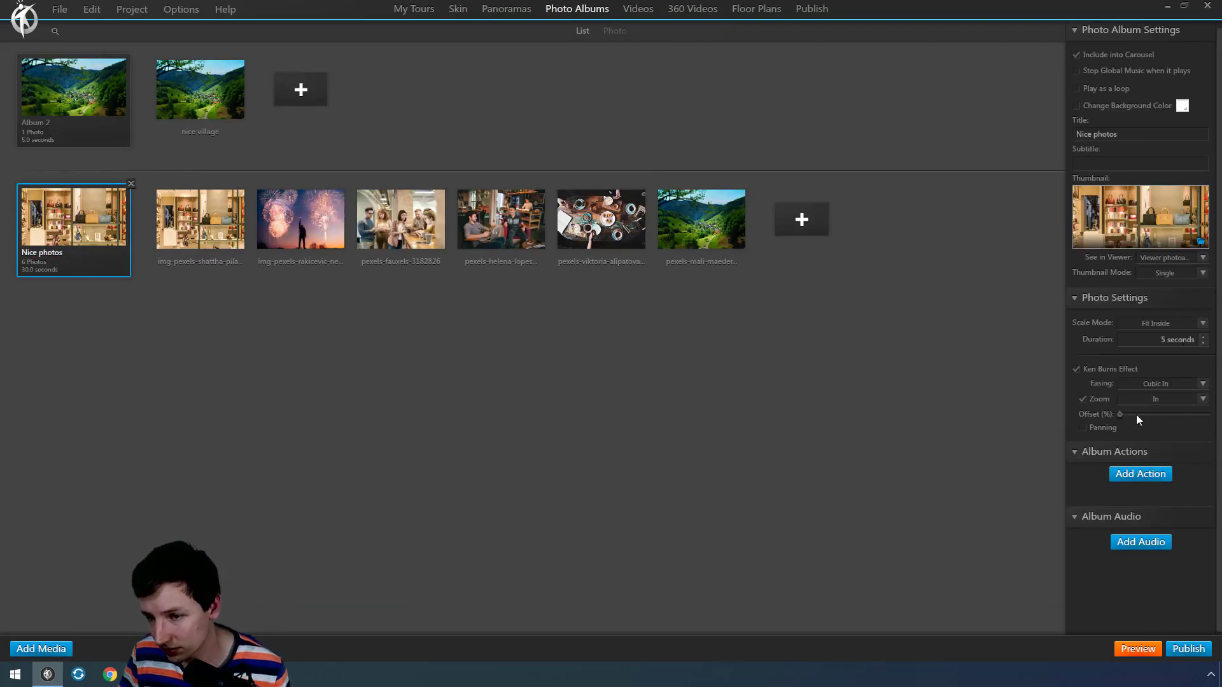
- Set the Ken Burns offset to about 18% and check it in a tour preview
{"action": "left_click_drag", "start_coordinate": [1119, 414], "coordinate": [1140, 423]}
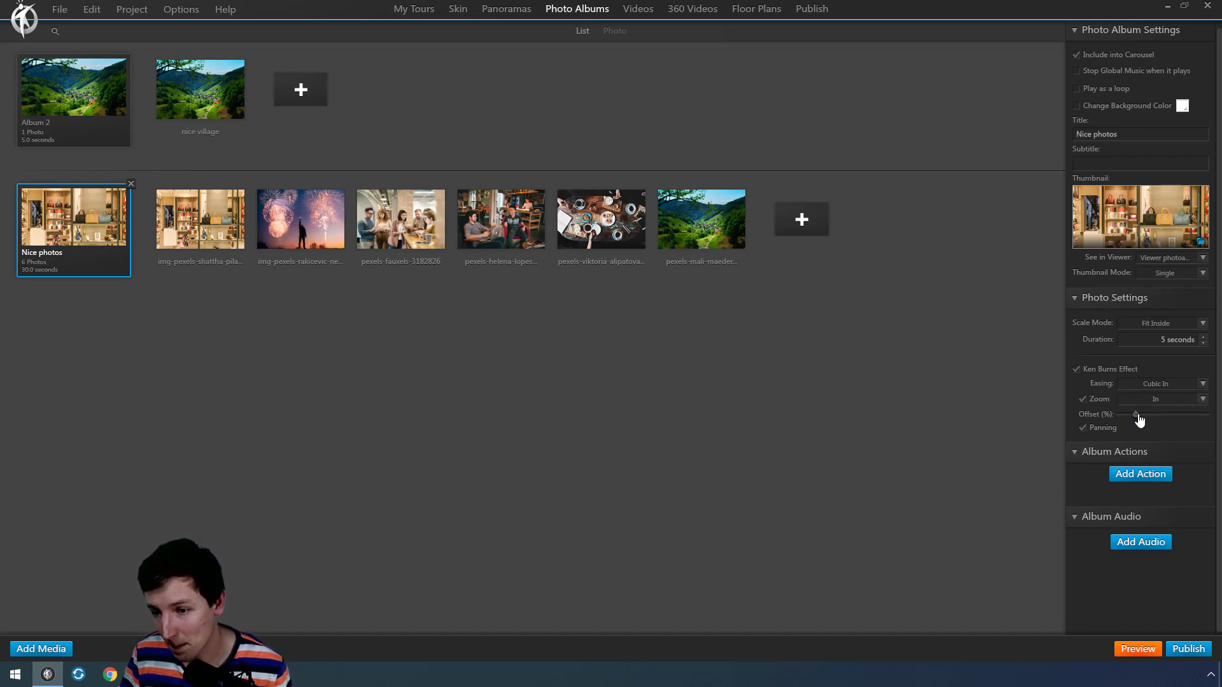
{"action": "mouse_move", "coordinate": [1120, 413]}
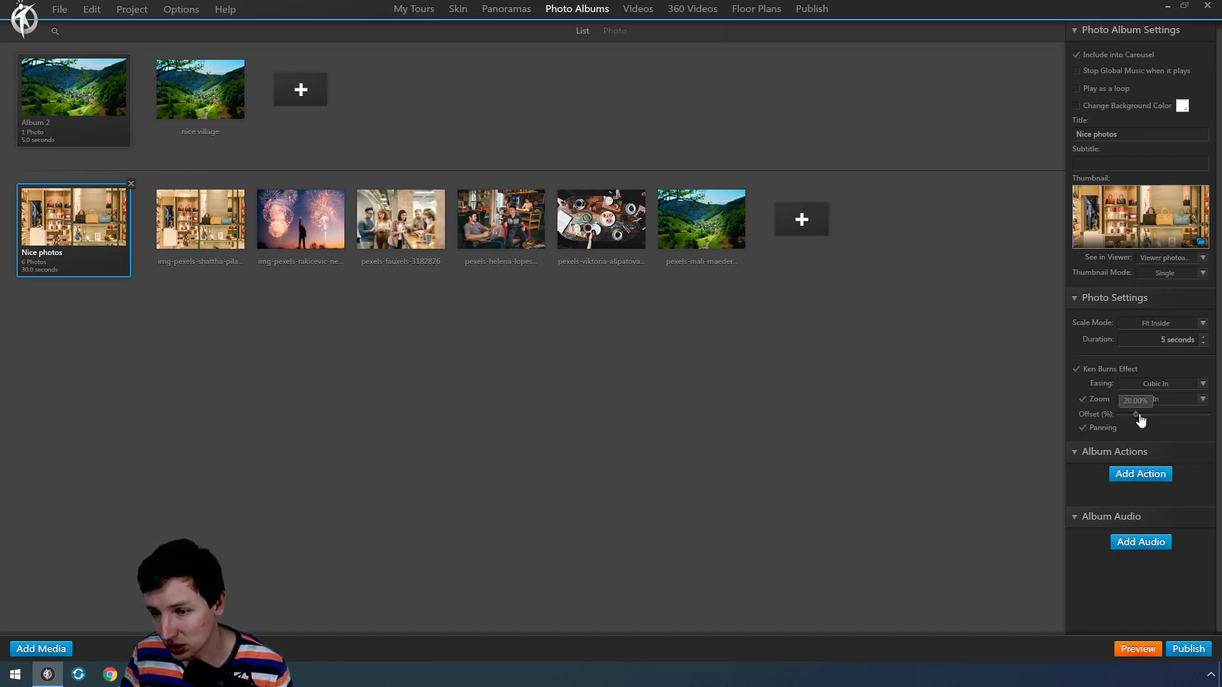
{"action": "left_click_drag", "start_coordinate": [1139, 415], "coordinate": [1207, 415]}
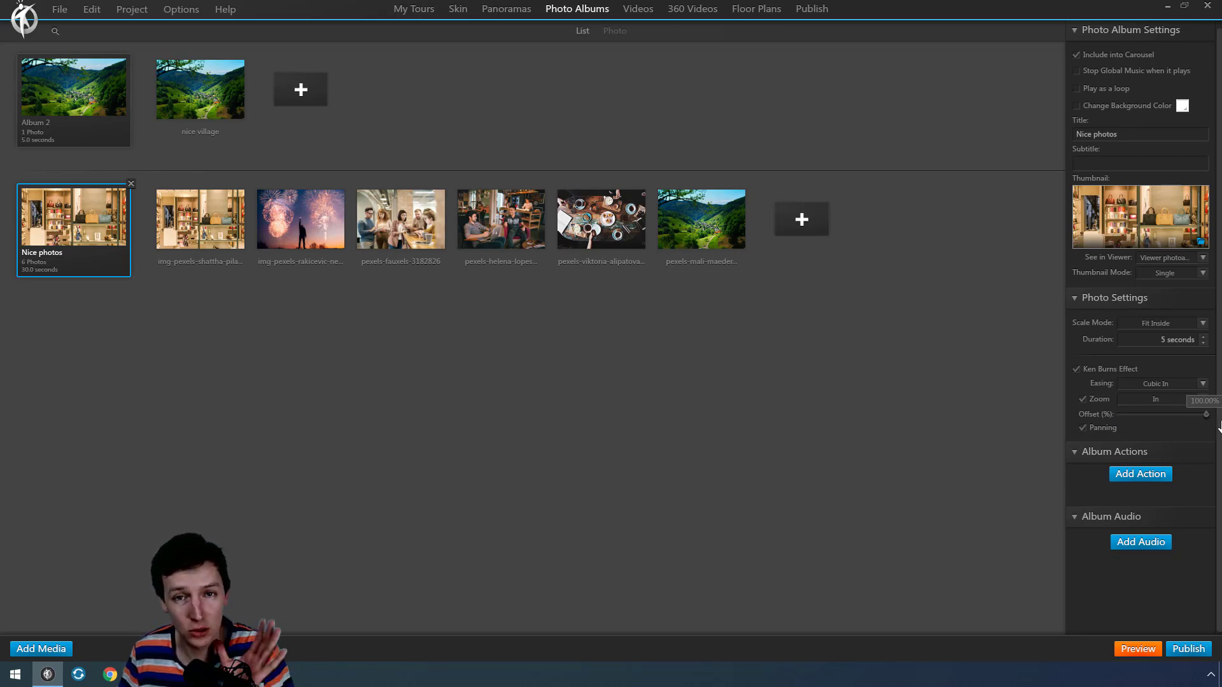
{"action": "left_click_drag", "start_coordinate": [1206, 415], "coordinate": [1131, 414]}
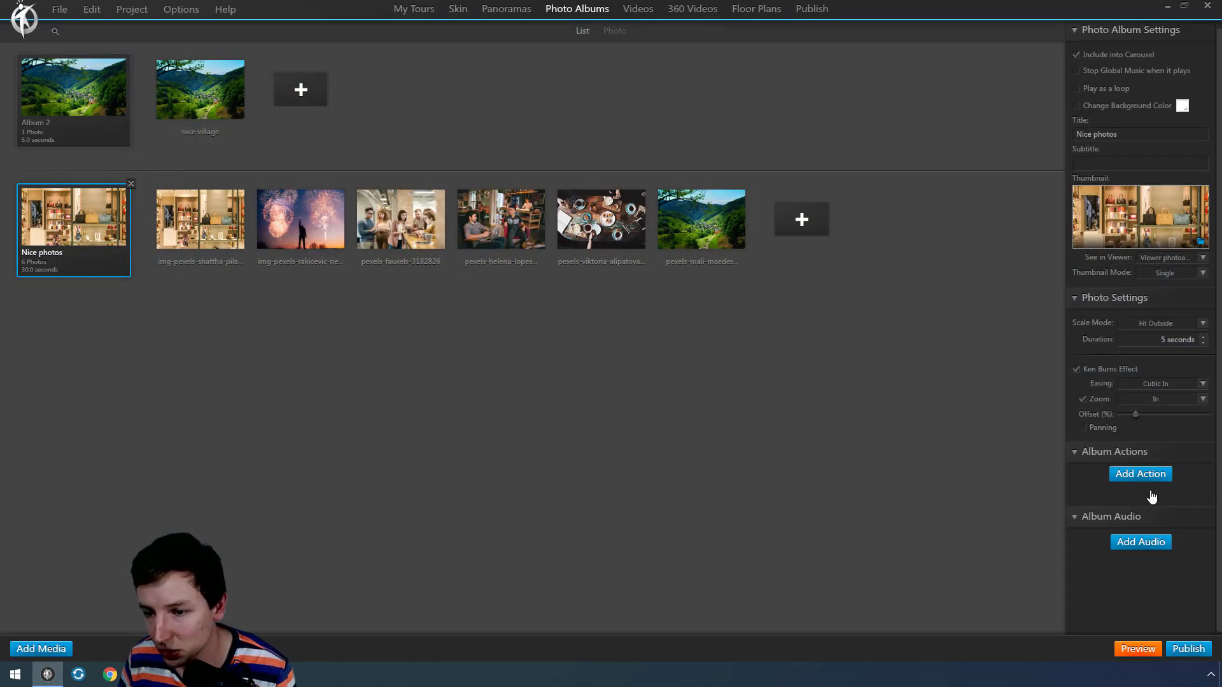
{"action": "left_click", "coordinate": [1138, 648]}
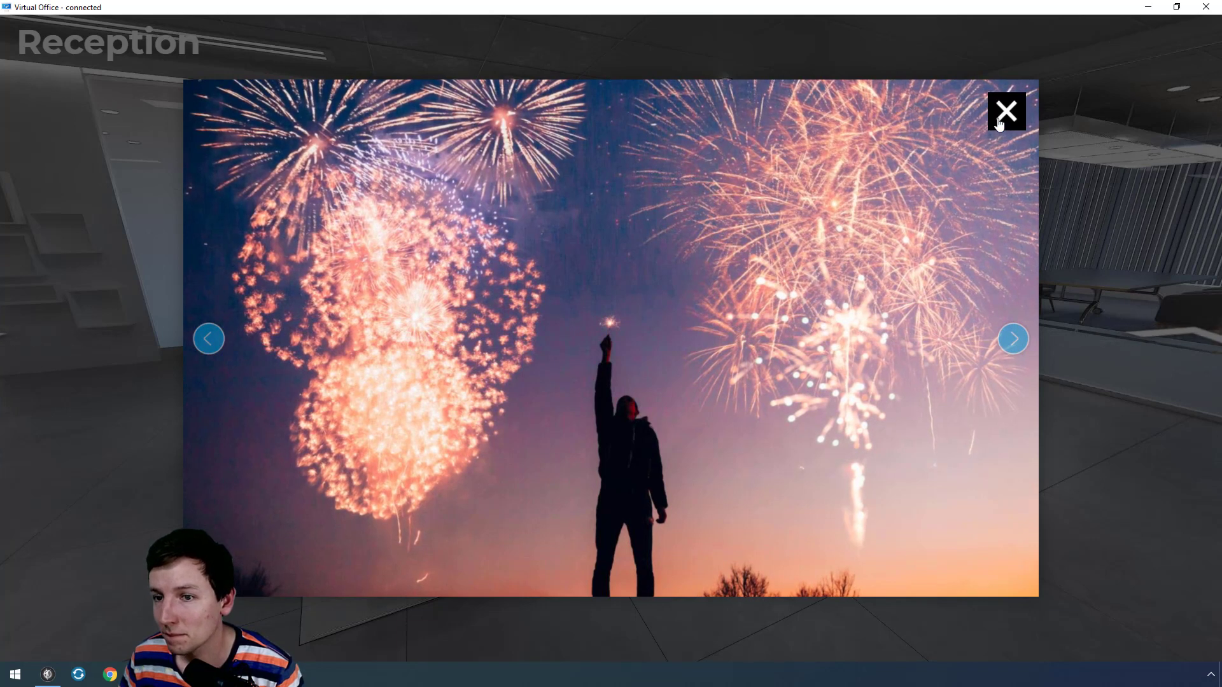
{"action": "left_click", "coordinate": [1004, 119]}
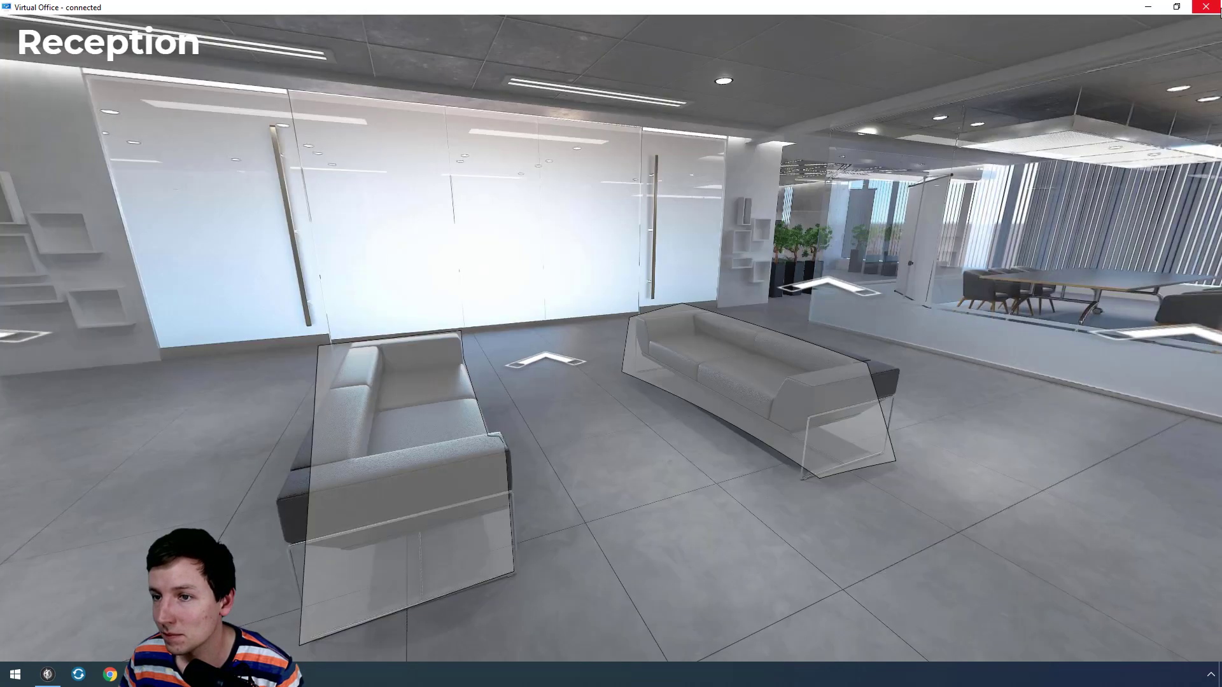
{"action": "key", "text": "alt+Tab"}
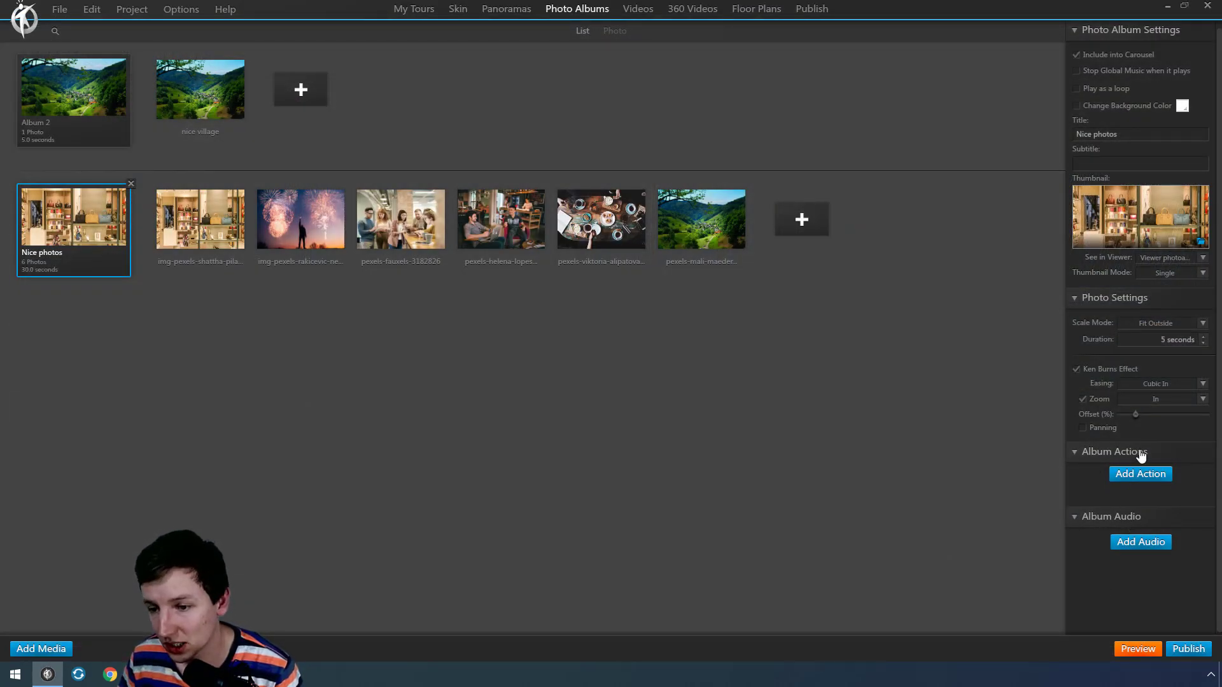
- Try an Open Panorama (Reception) album action triggered At End, then discard it
{"action": "left_click", "coordinate": [1131, 474]}
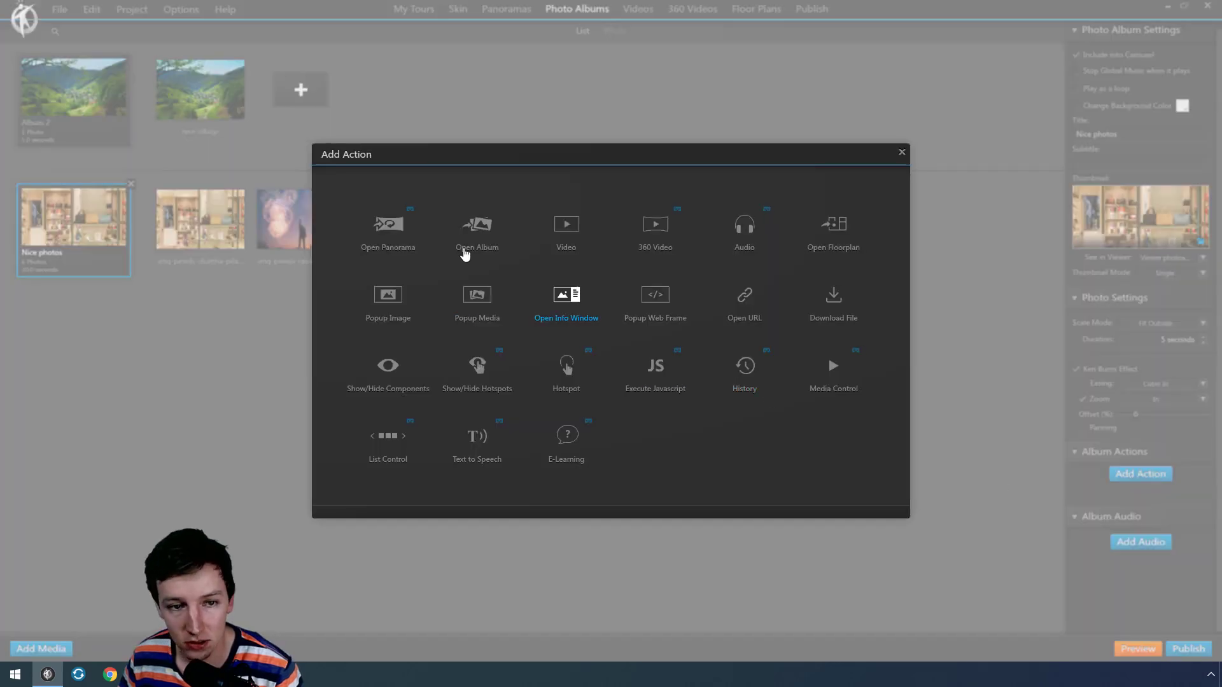
{"action": "left_click", "coordinate": [387, 229]}
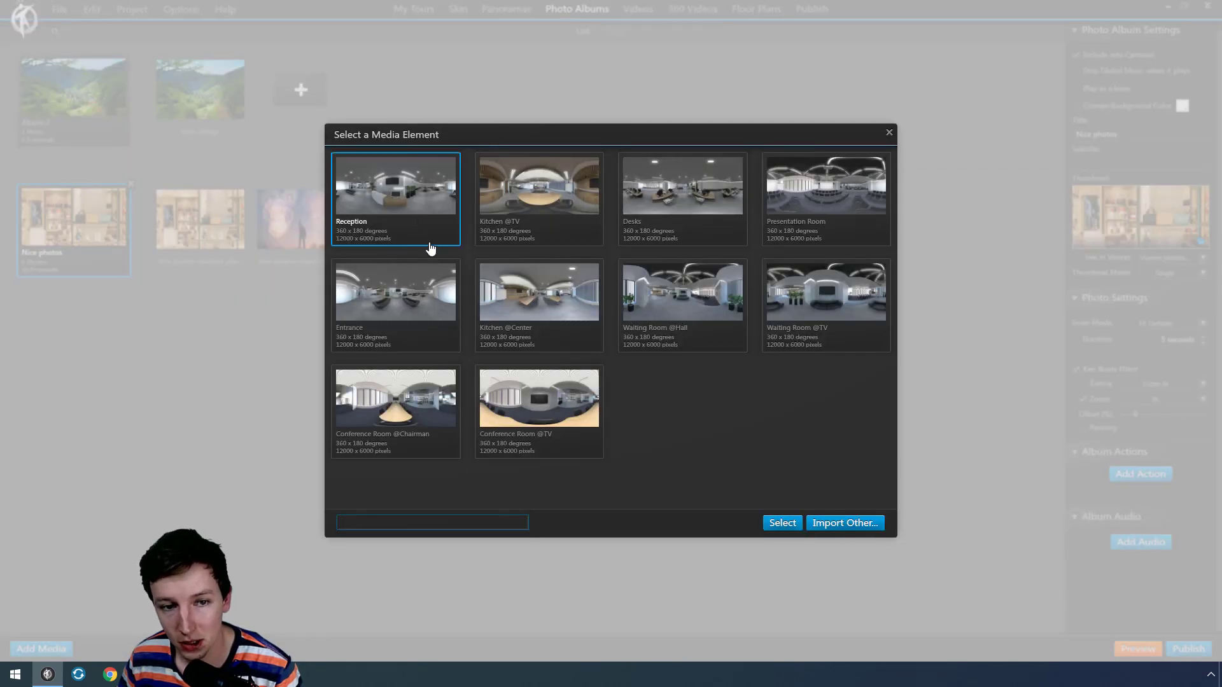
{"action": "double_click", "coordinate": [409, 207]}
{"action": "left_click", "coordinate": [493, 282]}
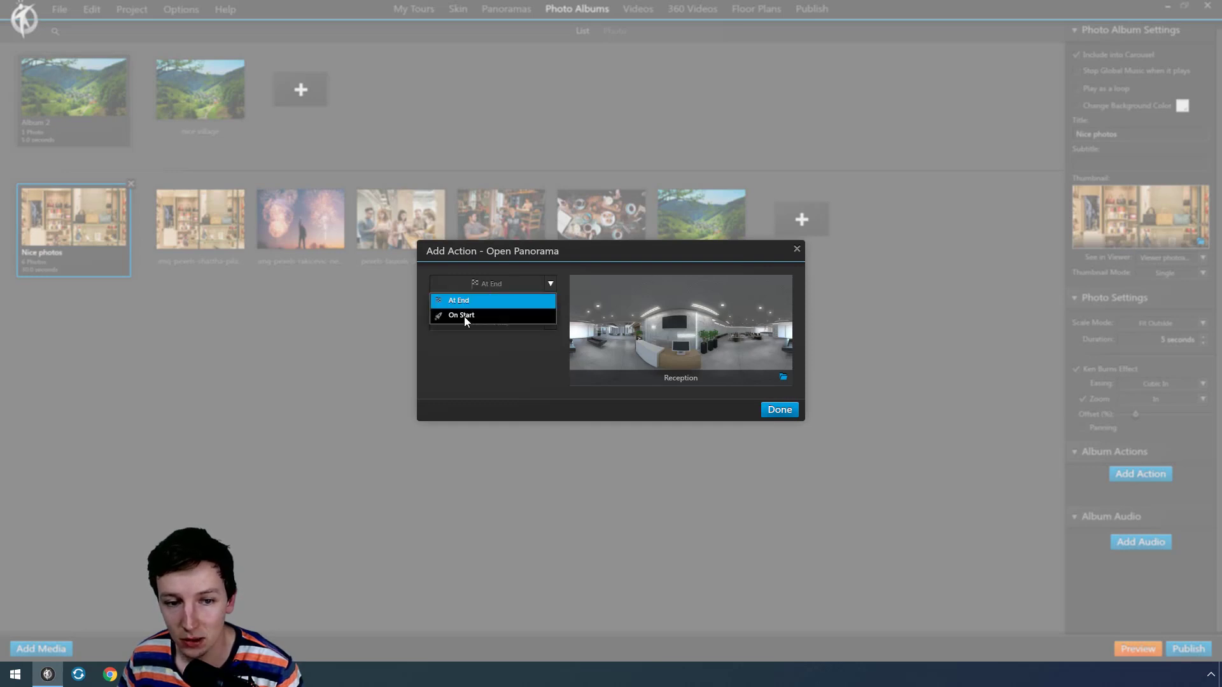
{"action": "left_click", "coordinate": [466, 289]}
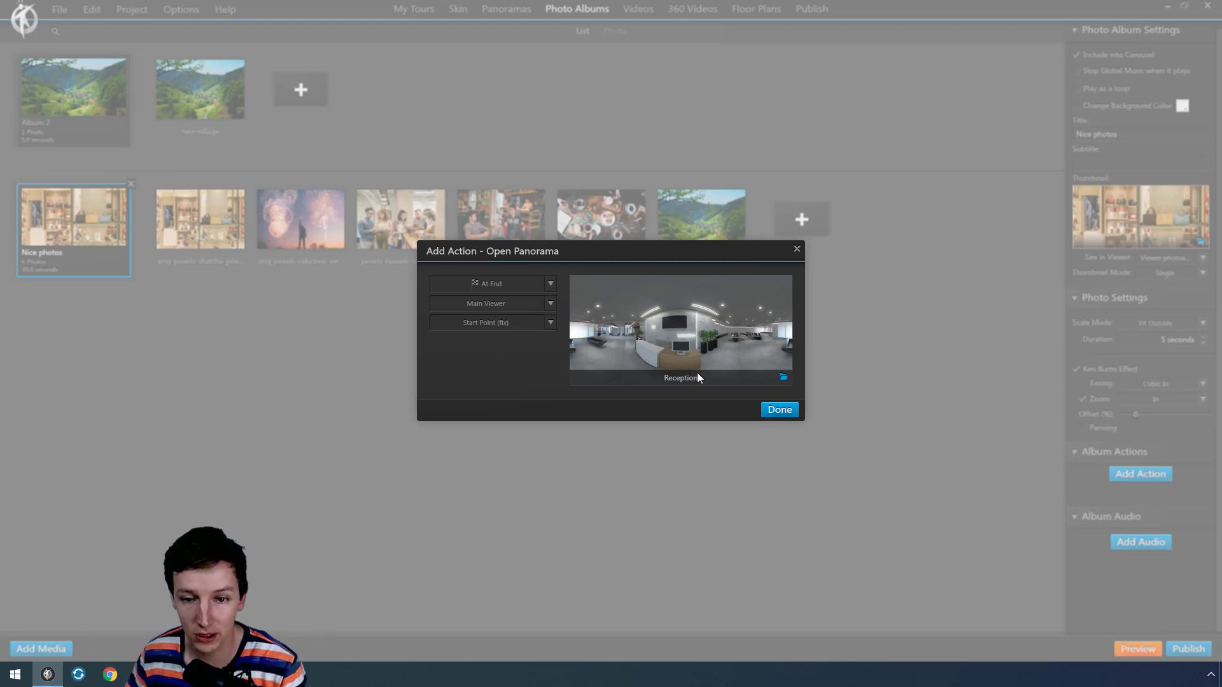
{"action": "left_click", "coordinate": [798, 251]}
- Try an Execute JavaScript album action triggered At End, then discard it
{"action": "left_click", "coordinate": [1140, 473]}
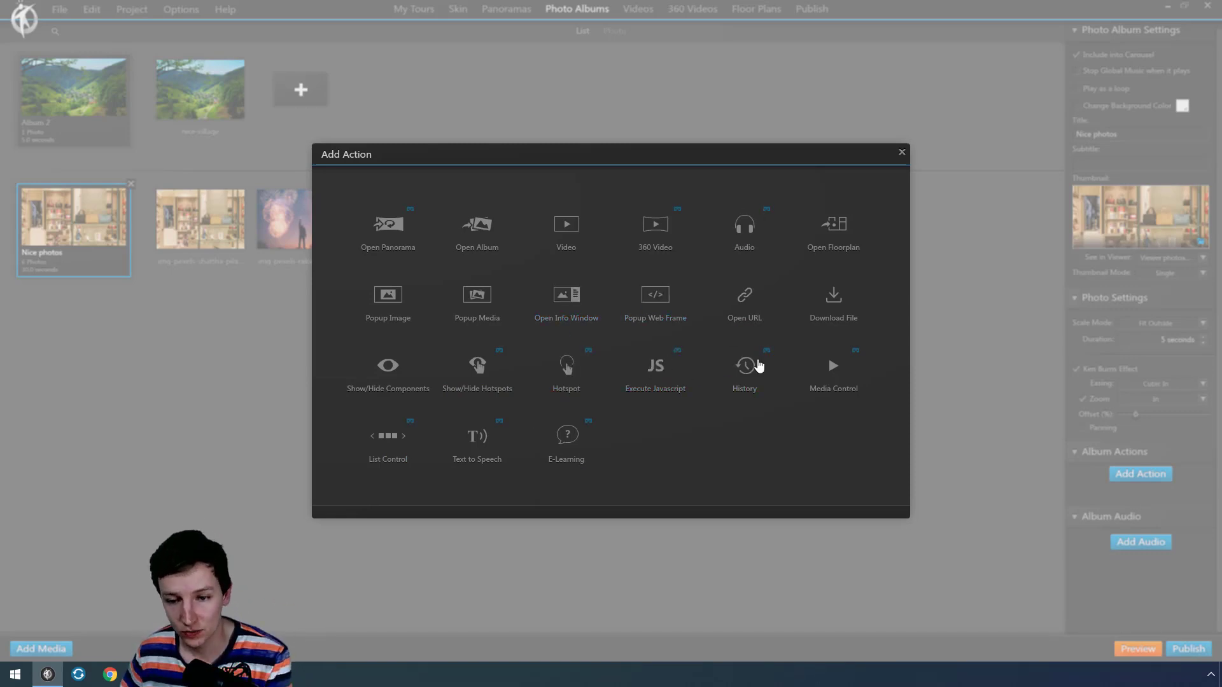
{"action": "left_click", "coordinate": [659, 376]}
{"action": "left_click", "coordinate": [609, 203]}
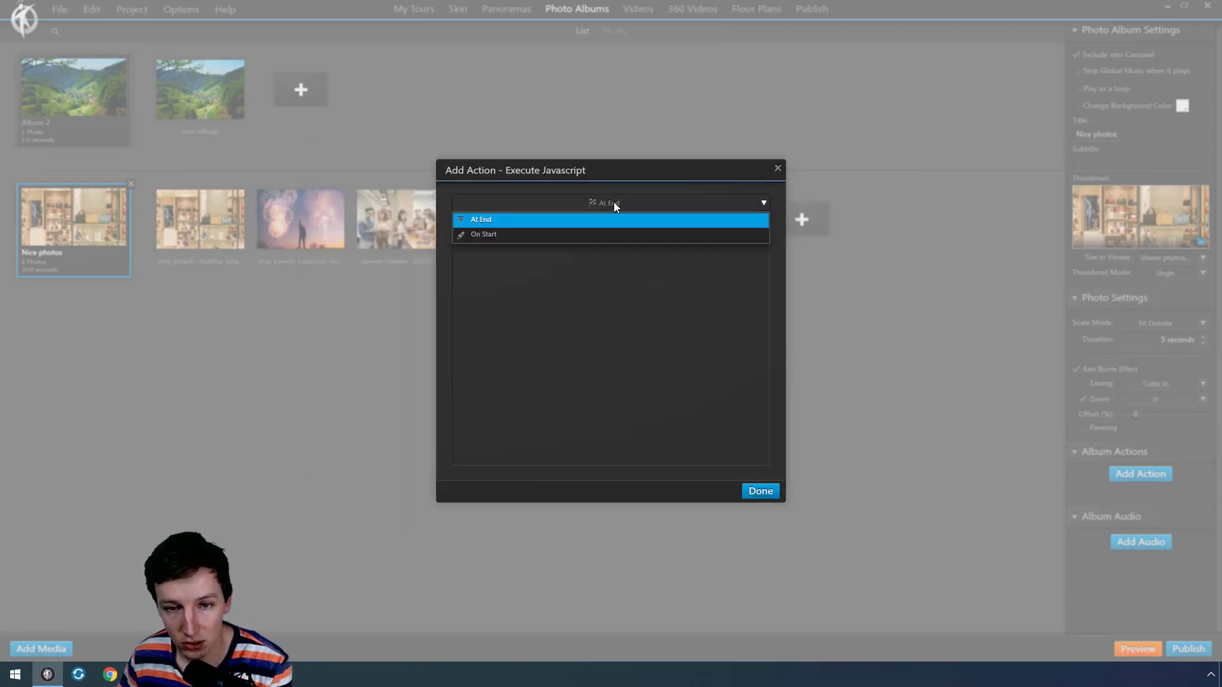
{"action": "left_click", "coordinate": [477, 235]}
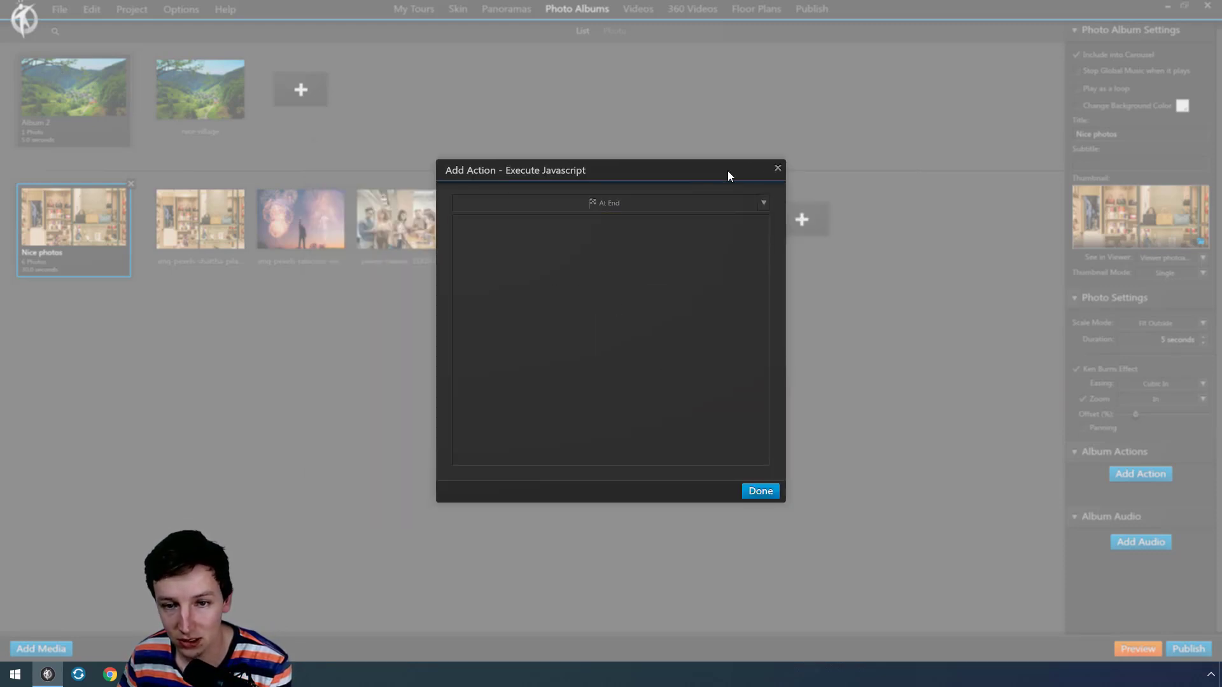
{"action": "left_click", "coordinate": [780, 170]}
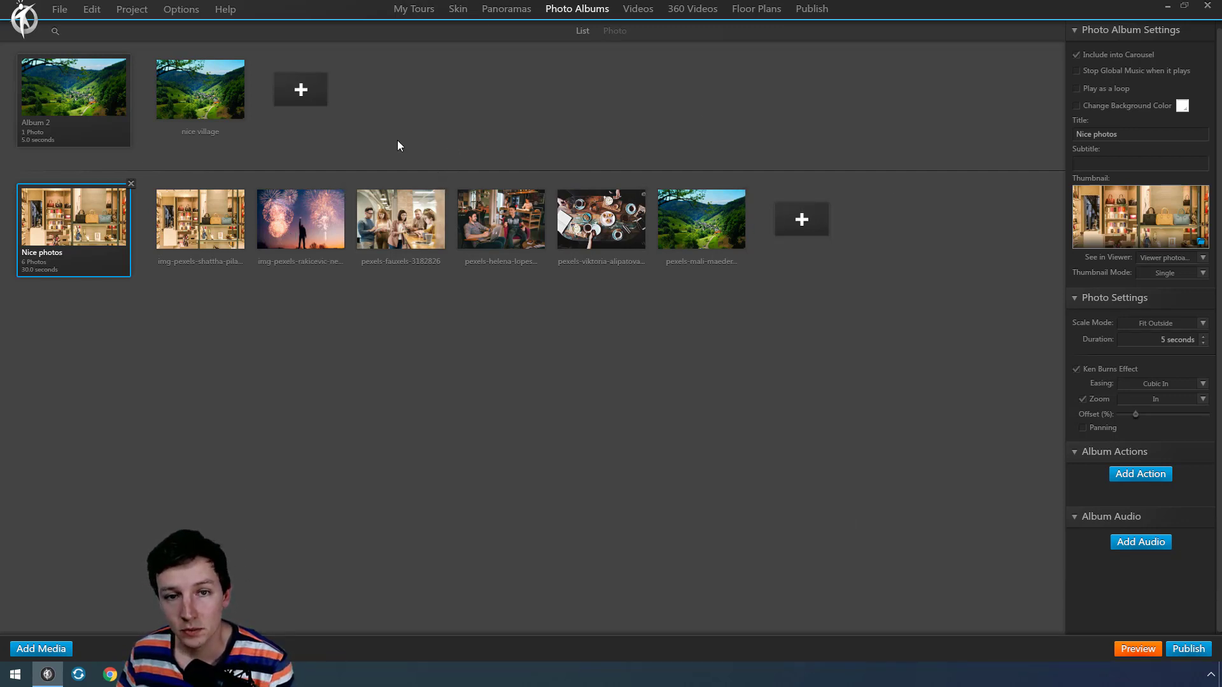
- Raise the fireworks photo's export quality from 75 to 100, leaving its scale mode unchanged
{"action": "double_click", "coordinate": [200, 218]}
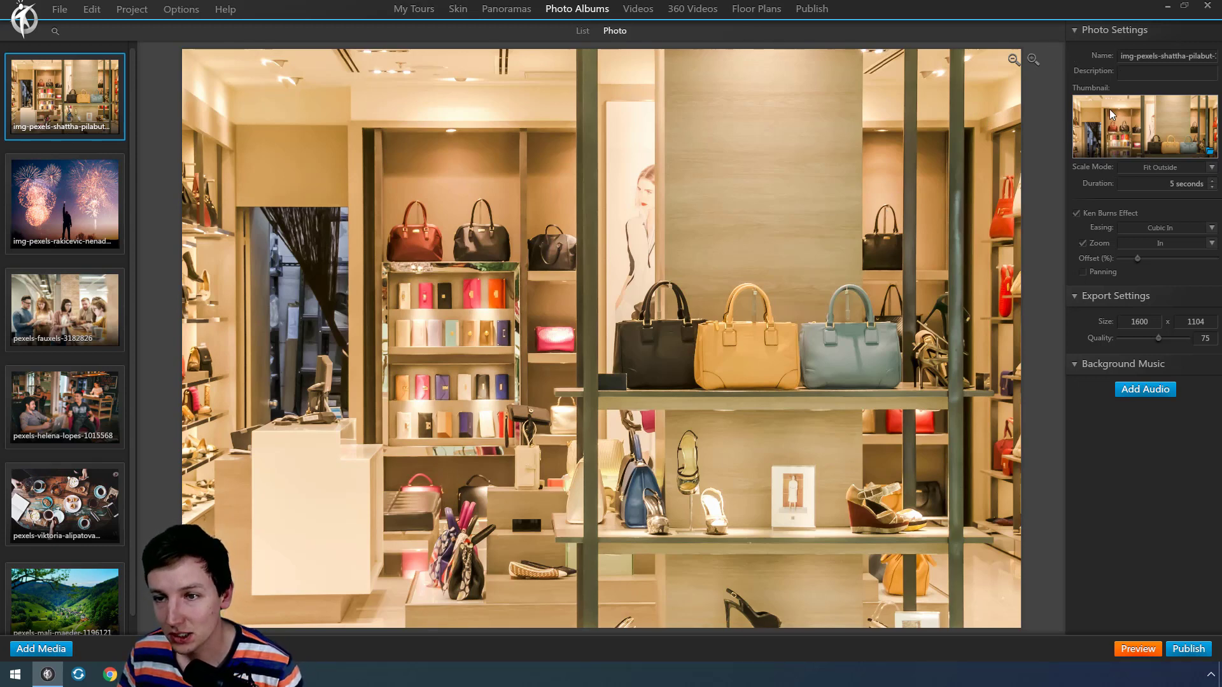
{"action": "left_click", "coordinate": [62, 215]}
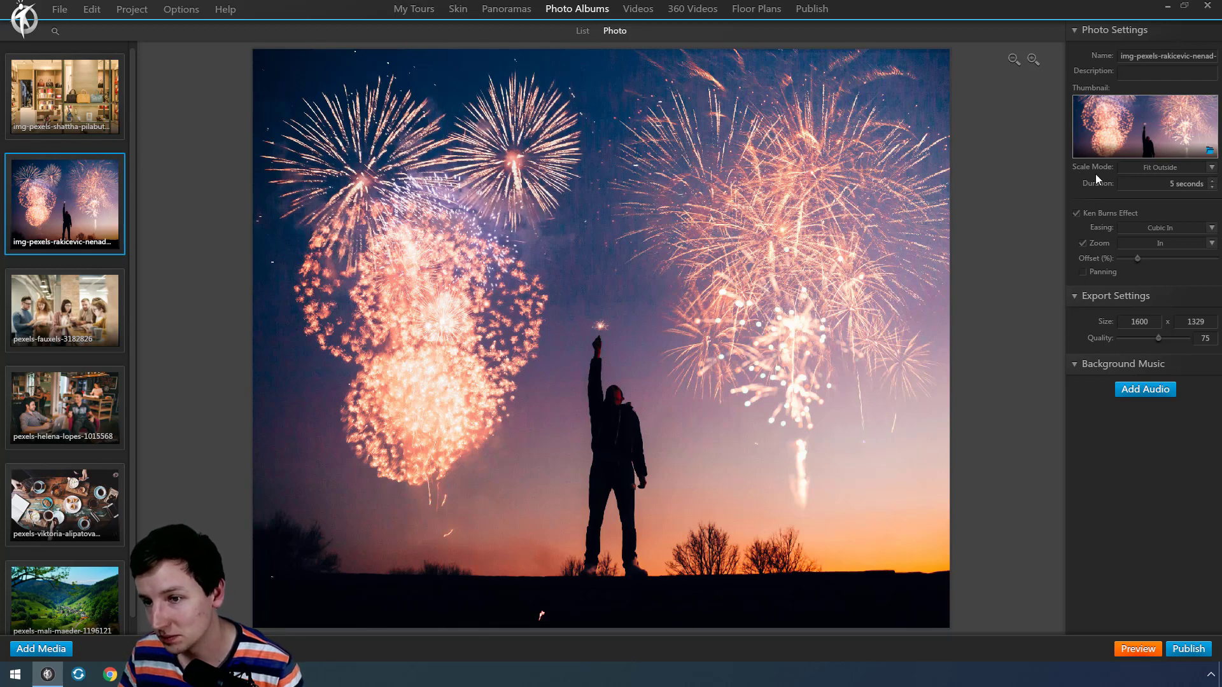
{"action": "left_click", "coordinate": [1150, 170]}
{"action": "left_click", "coordinate": [1141, 198]}
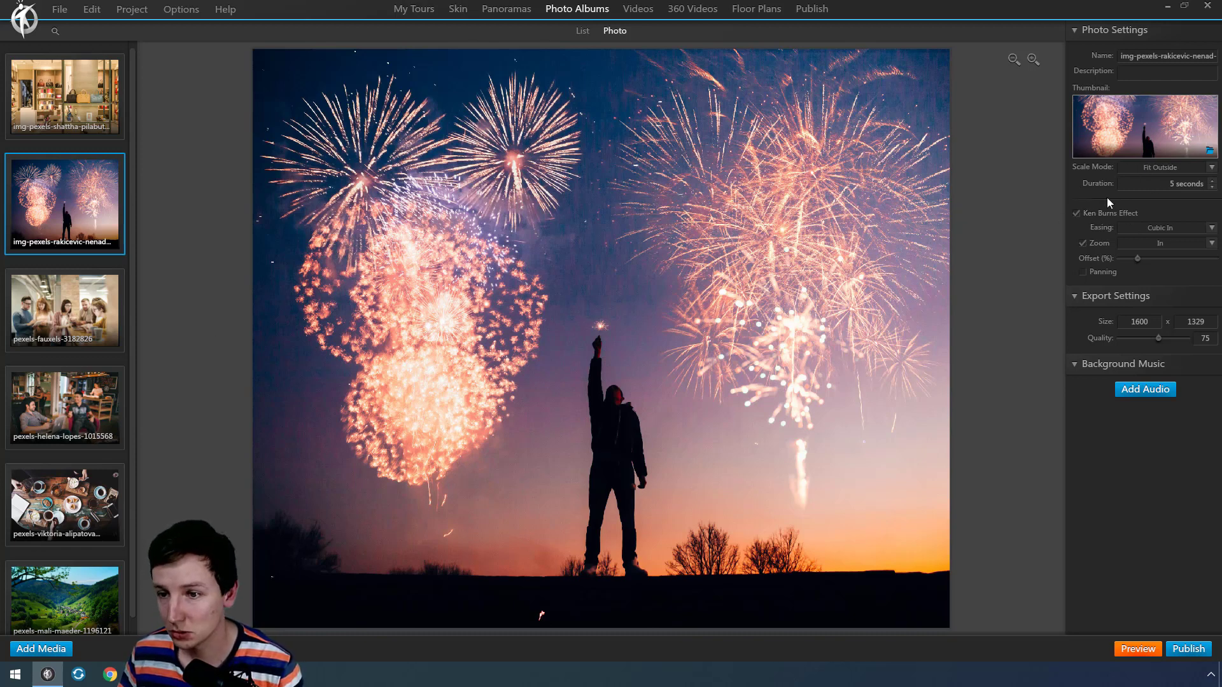
{"action": "left_click", "coordinate": [65, 310]}
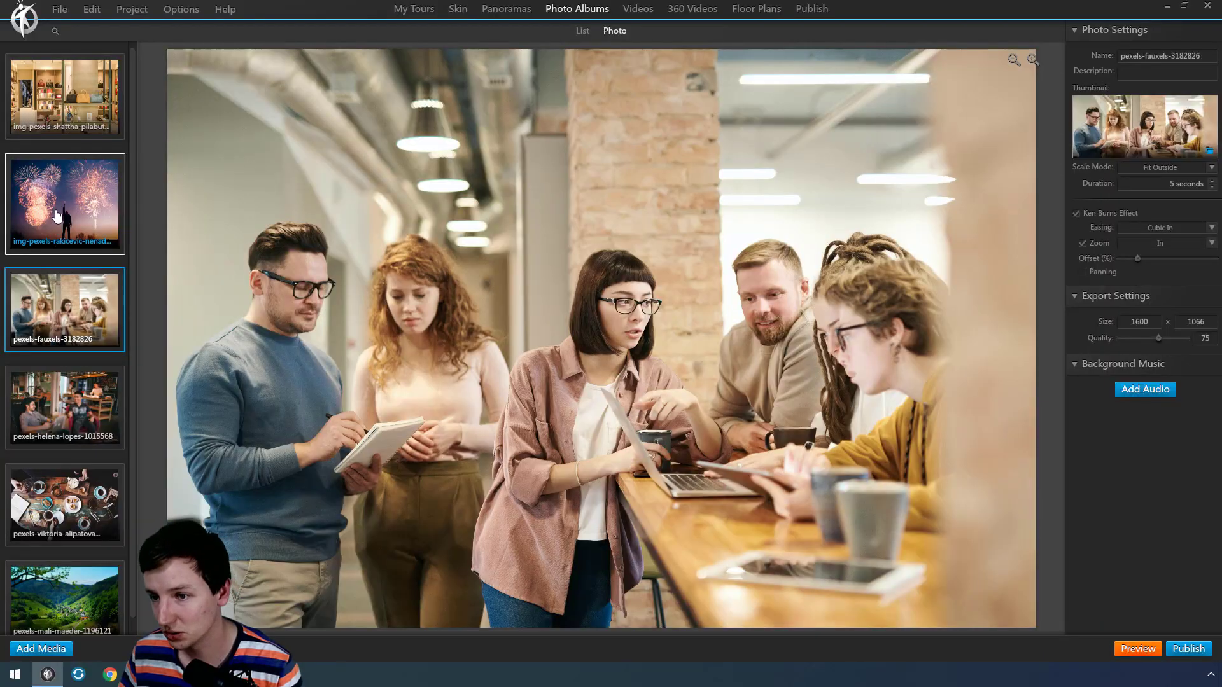
{"action": "left_click", "coordinate": [58, 217]}
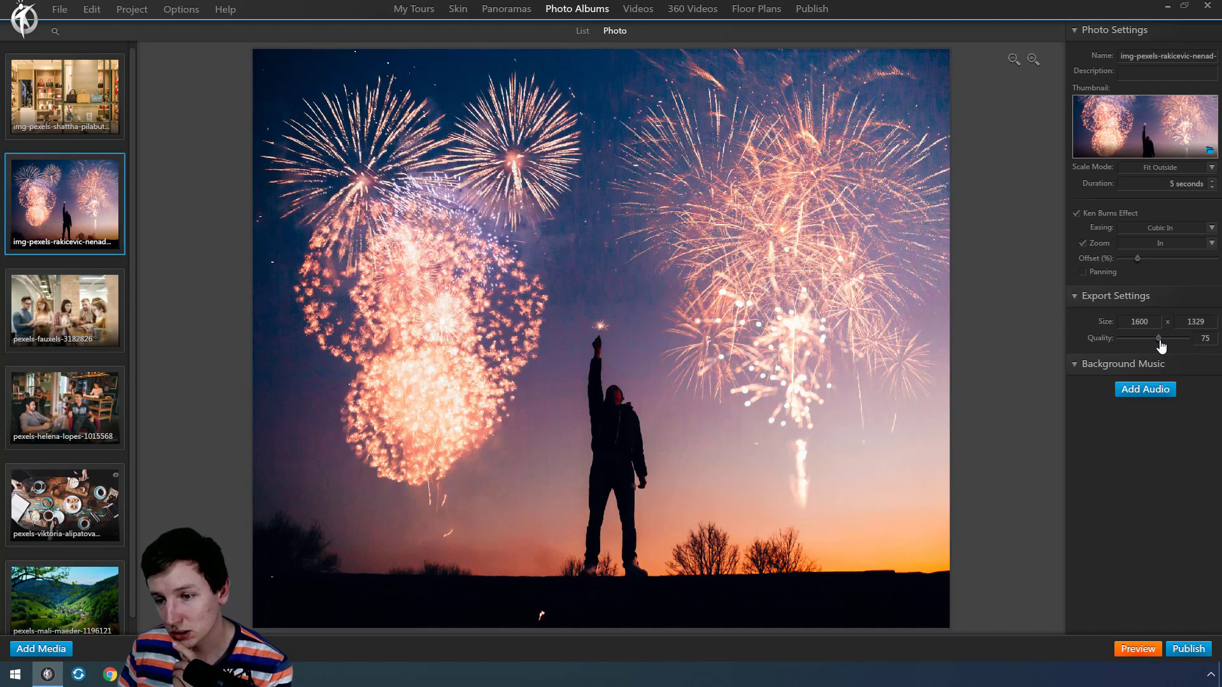
{"action": "left_click_drag", "start_coordinate": [1161, 339], "coordinate": [1187, 339]}
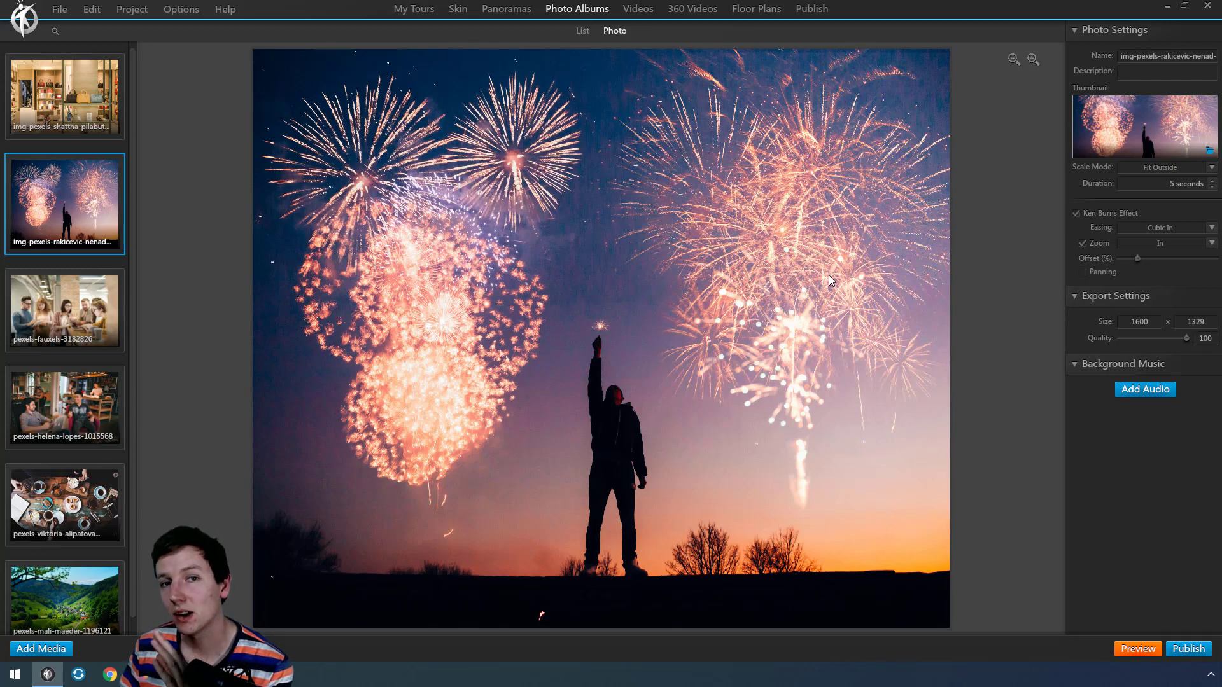
{"action": "left_click", "coordinate": [1190, 649]}
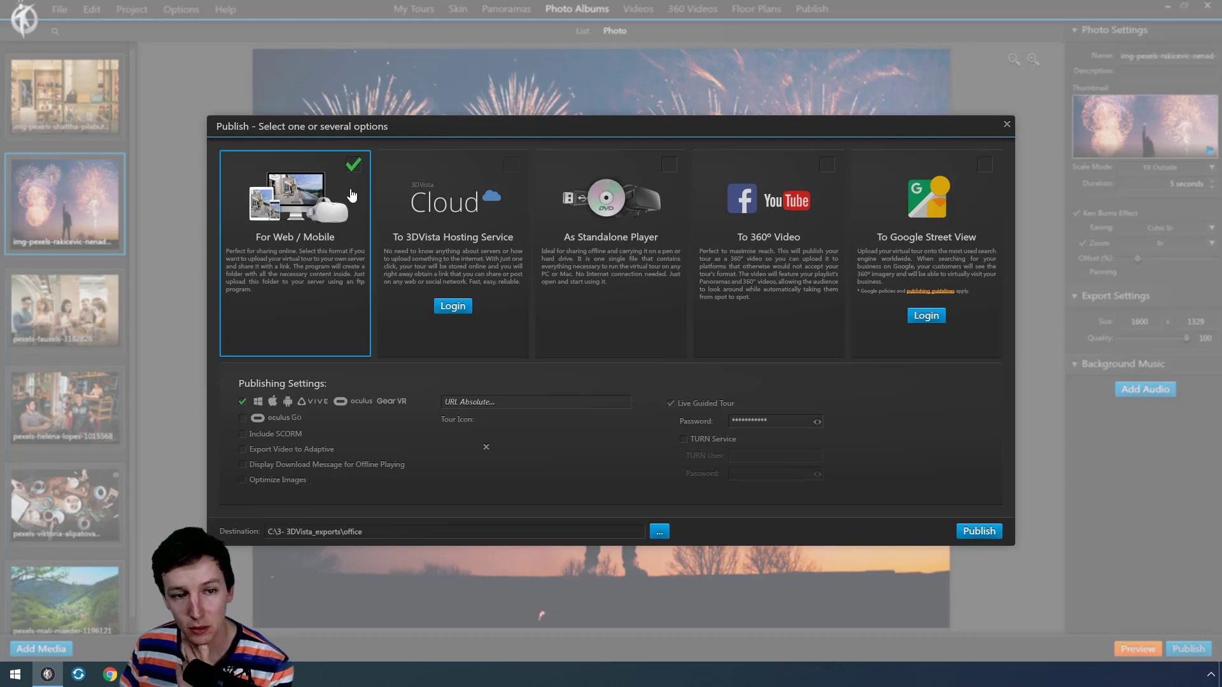
{"action": "left_click", "coordinate": [1006, 124]}
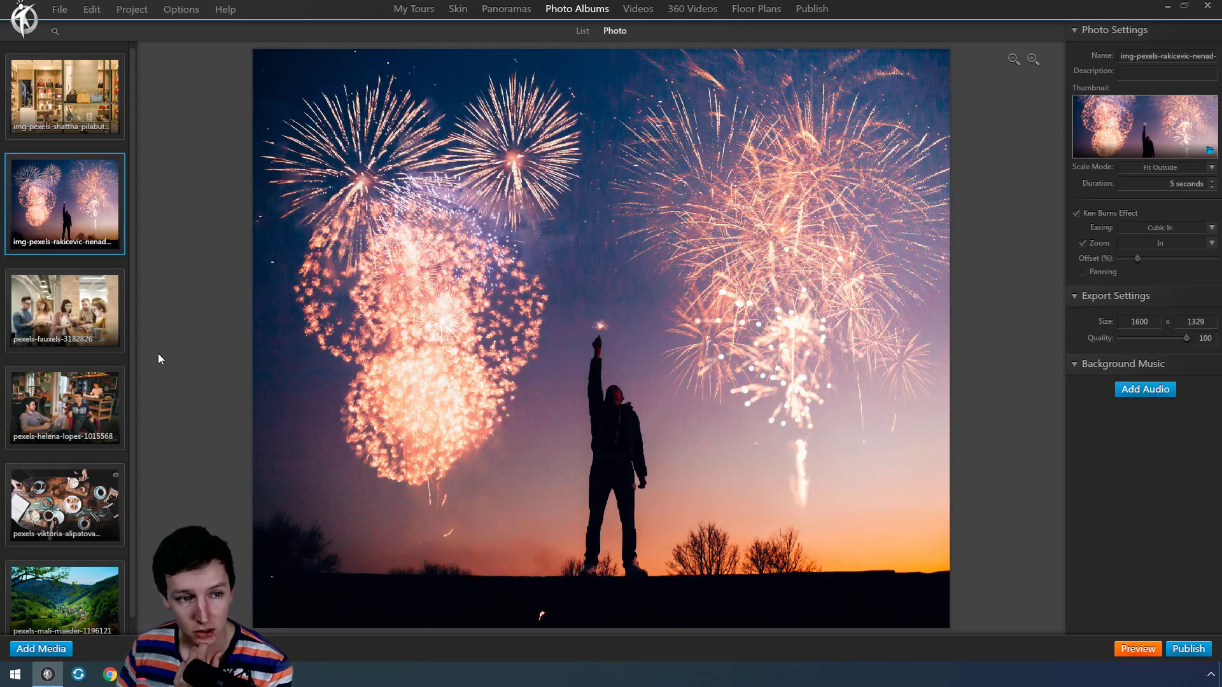
- Review the group, coffee table and store shelves photo settings, then return to the albums list
{"action": "left_click", "coordinate": [98, 295]}
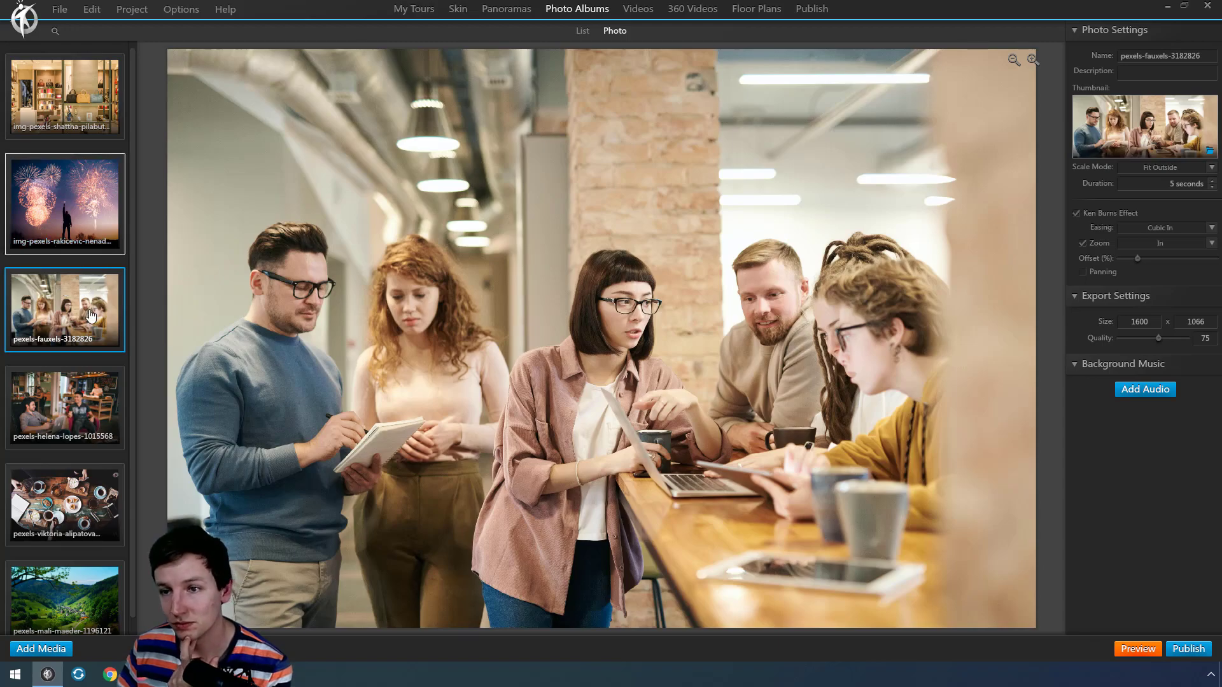
{"action": "left_click", "coordinate": [65, 501]}
{"action": "left_click", "coordinate": [97, 133]}
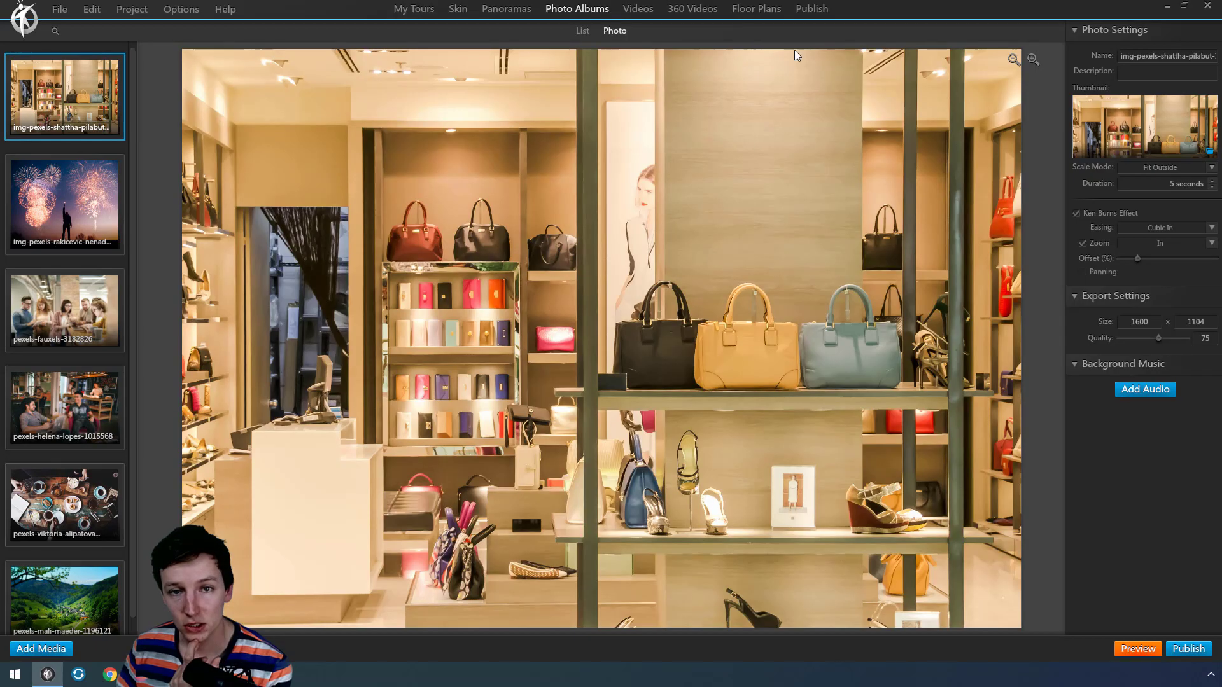
{"action": "left_click", "coordinate": [584, 30]}
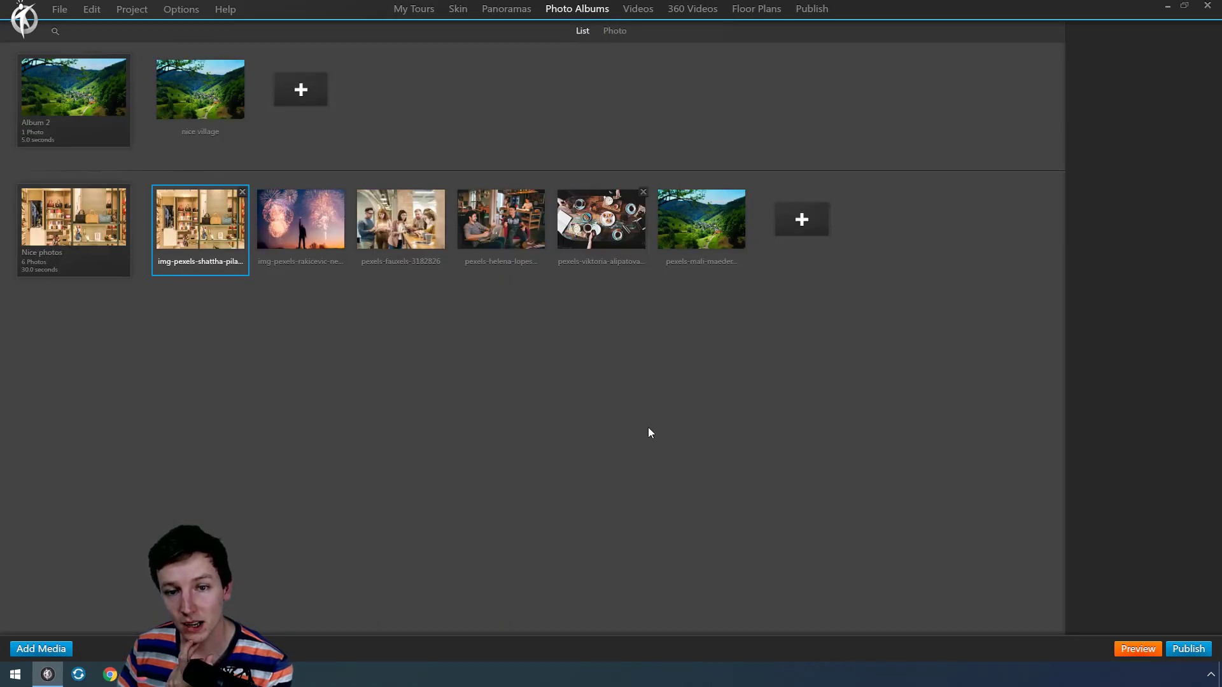